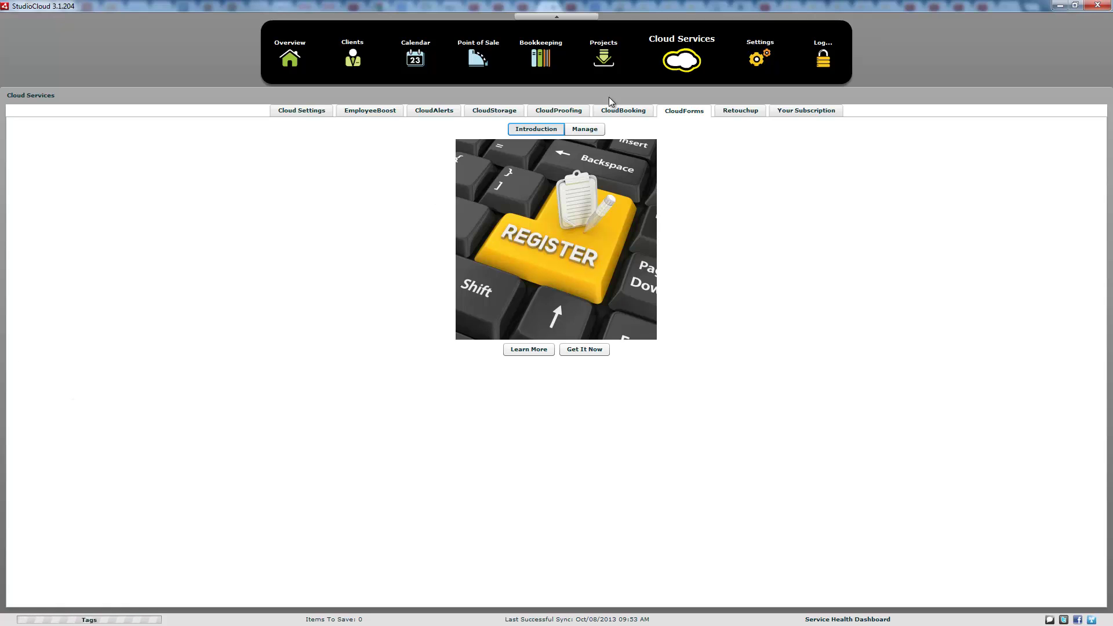
Step: Open the CloudForms forms manager and bring up the website embed code for the Wedding form
left_click(603, 130)
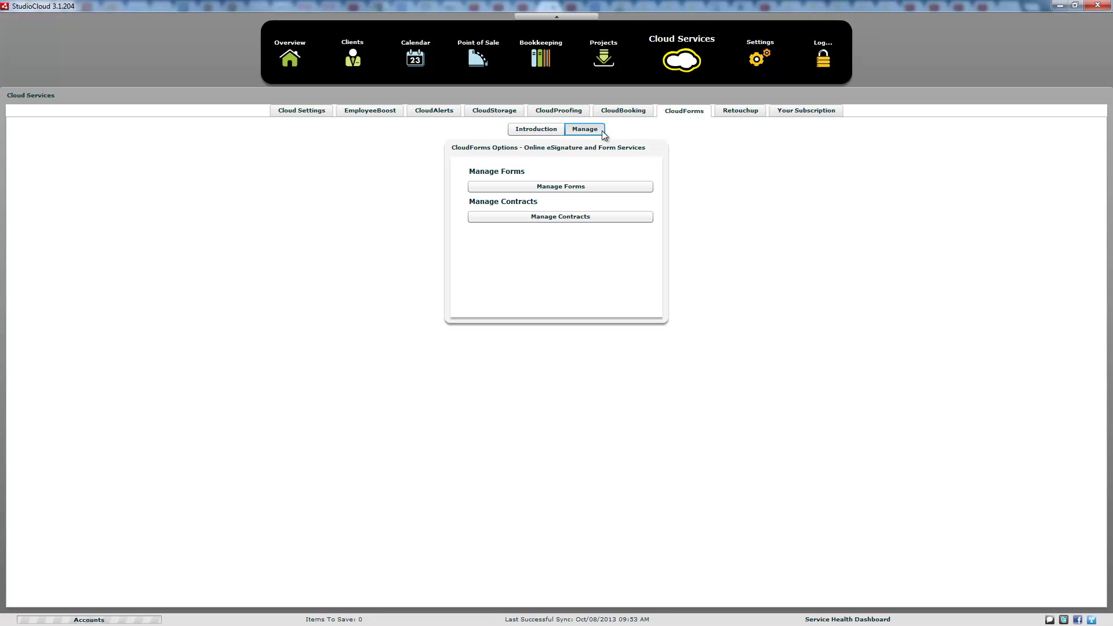
left_click(574, 188)
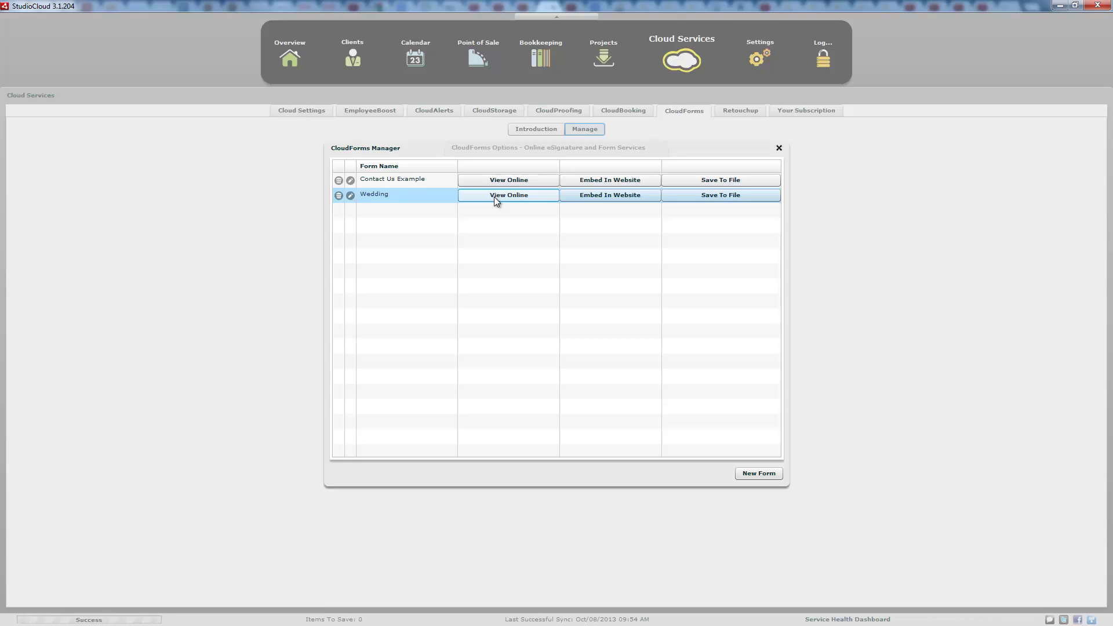
left_click(610, 196)
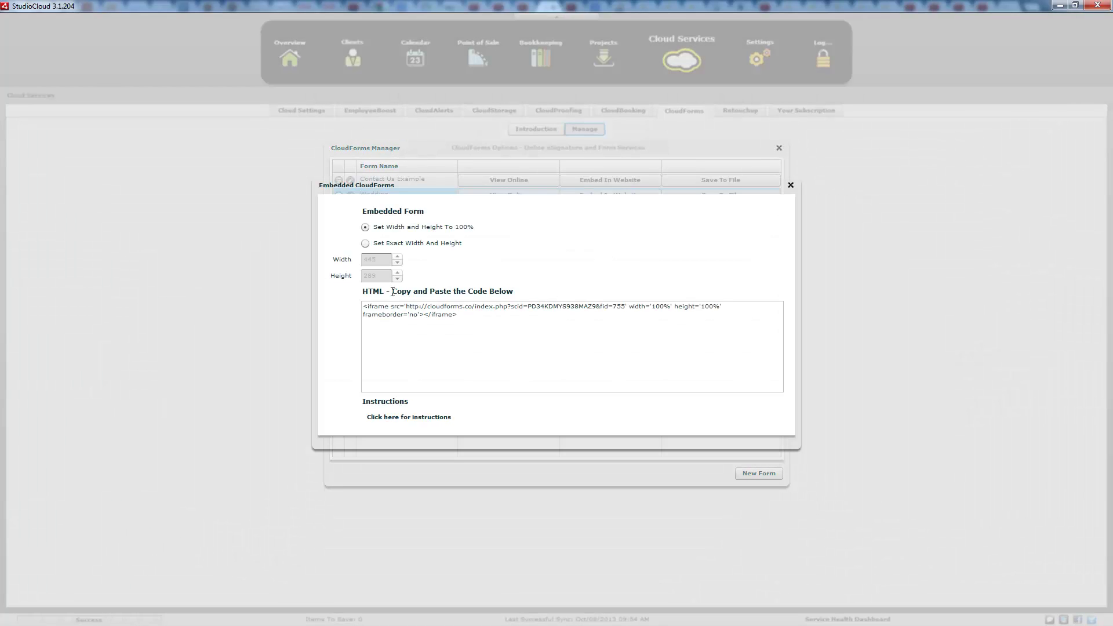
left_click(419, 302)
left_click(480, 319)
Step: Compare the Wedding form's embed code with 100% sizing and with exact width and height, and close the embed window
left_click(366, 243)
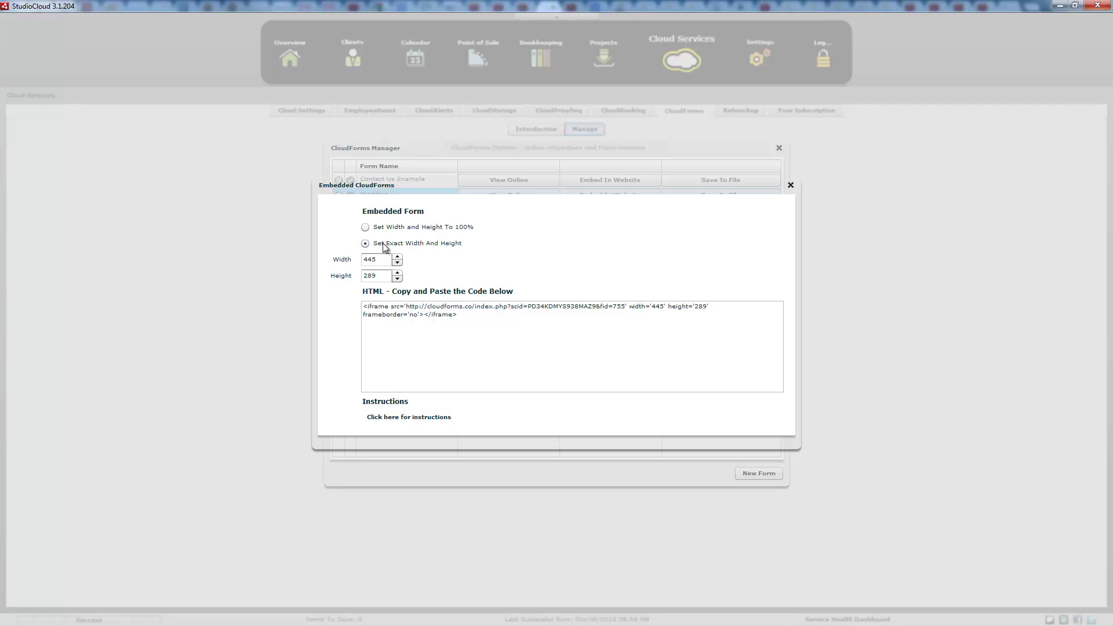
left_click(365, 227)
left_click(366, 243)
left_click(365, 227)
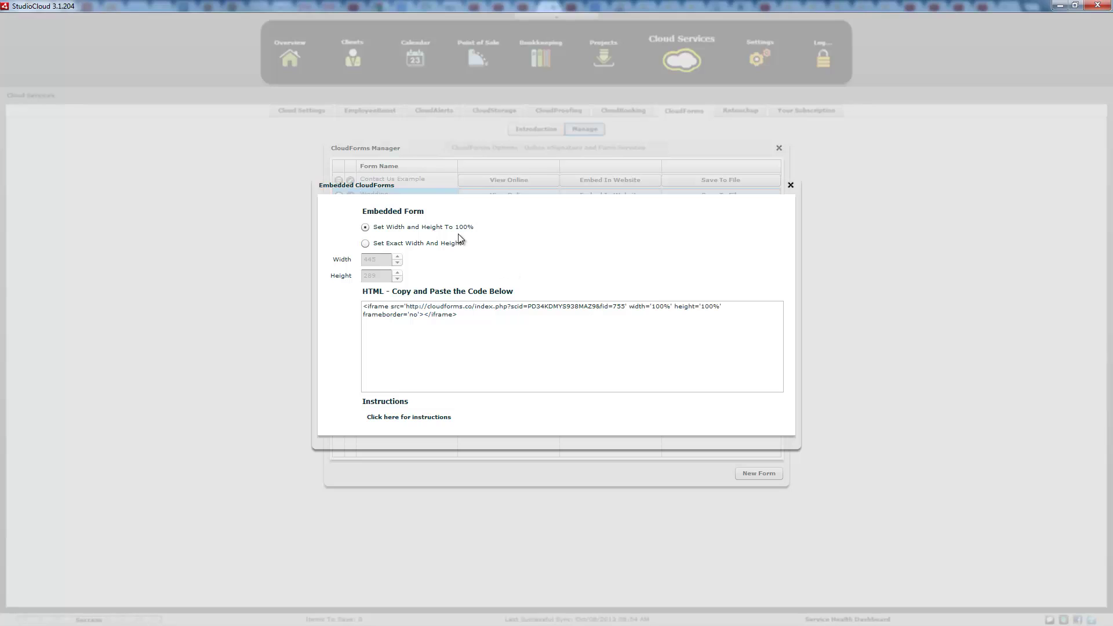
left_click(365, 243)
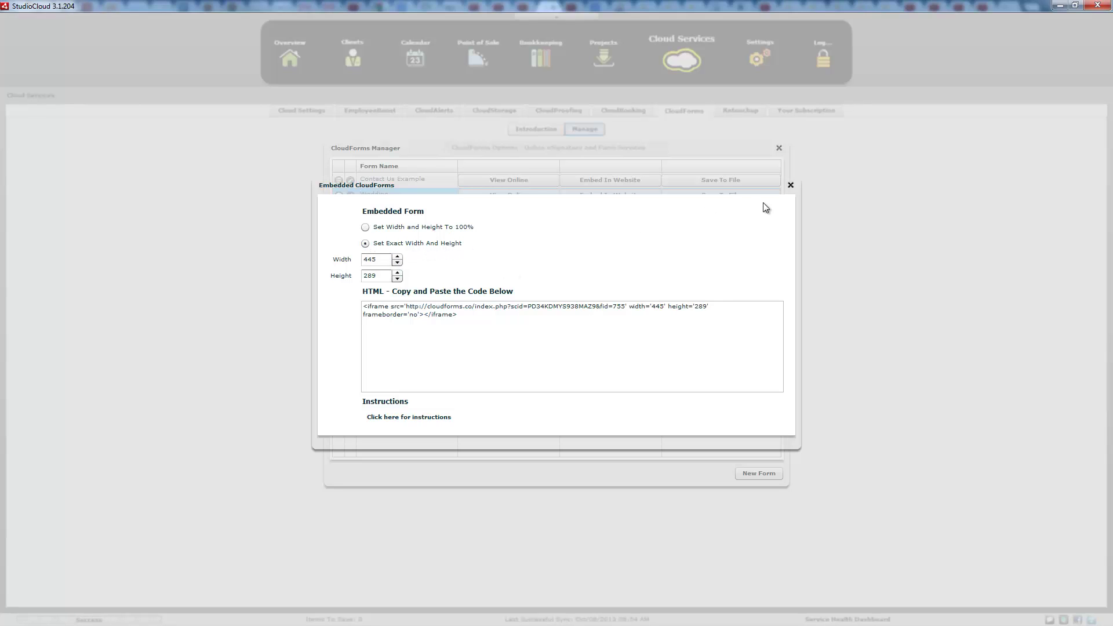
left_click(366, 228)
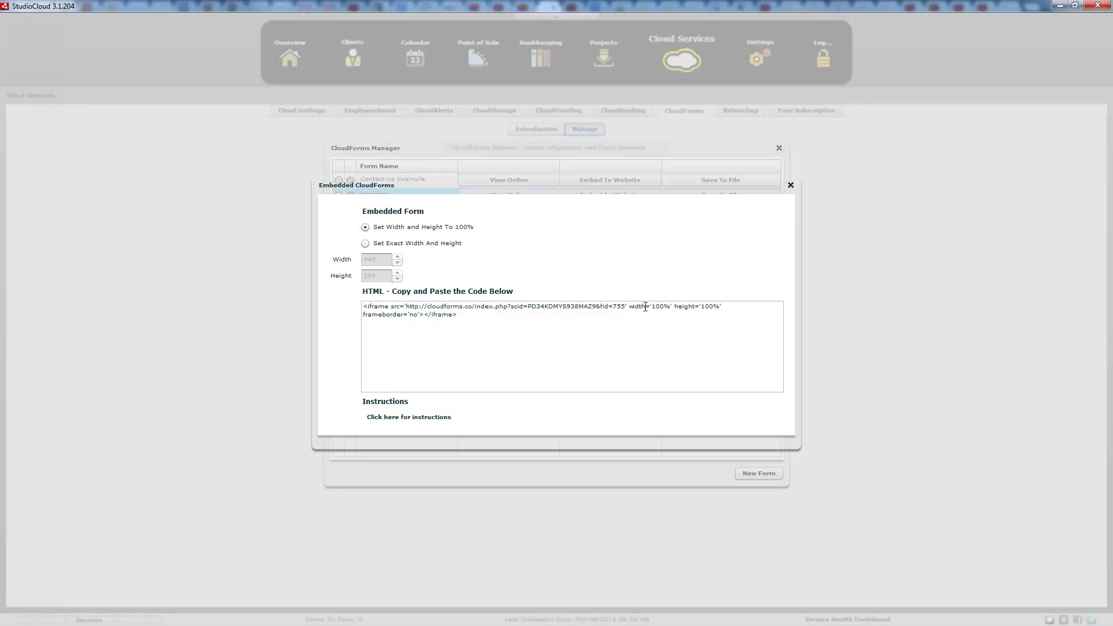
left_click_drag(631, 308, 722, 308)
left_click(366, 244)
left_click(366, 244)
left_click_drag(630, 306, 719, 311)
left_click(680, 290)
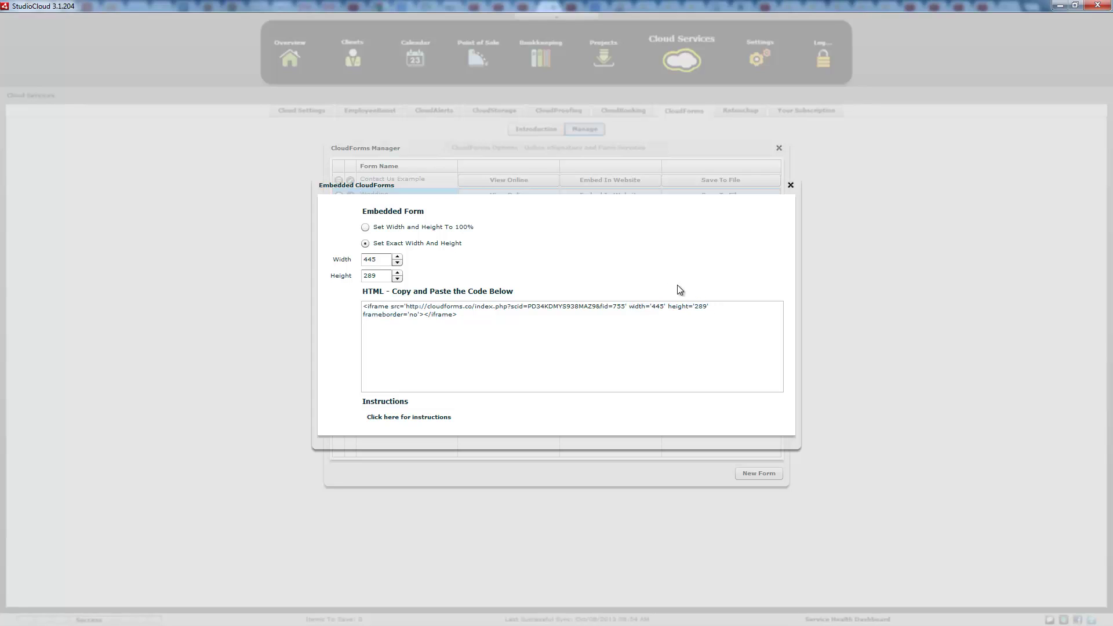
left_click(791, 185)
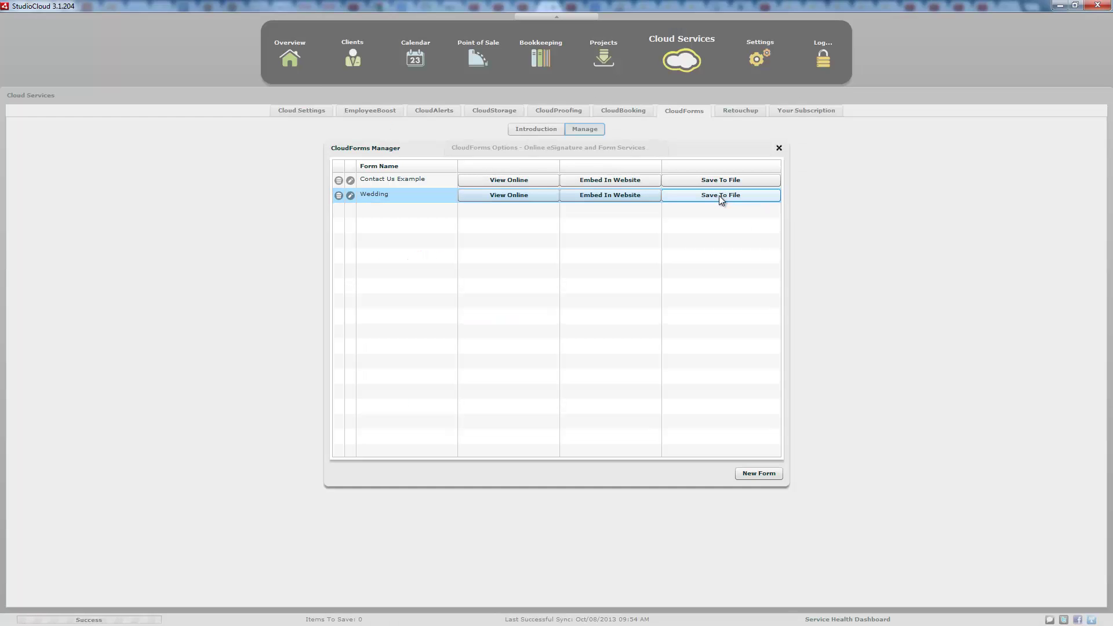
Step: Reopen the Wedding form's embed window, highlight the complete HTML code, and close the window
left_click(619, 196)
left_click_drag(461, 316, 356, 307)
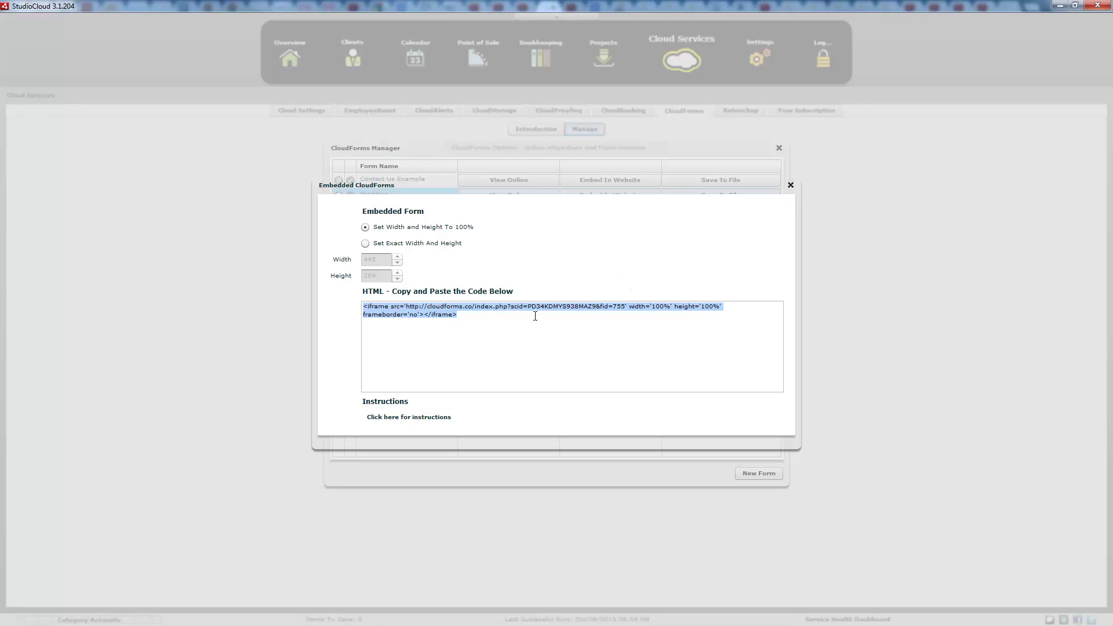
left_click(791, 186)
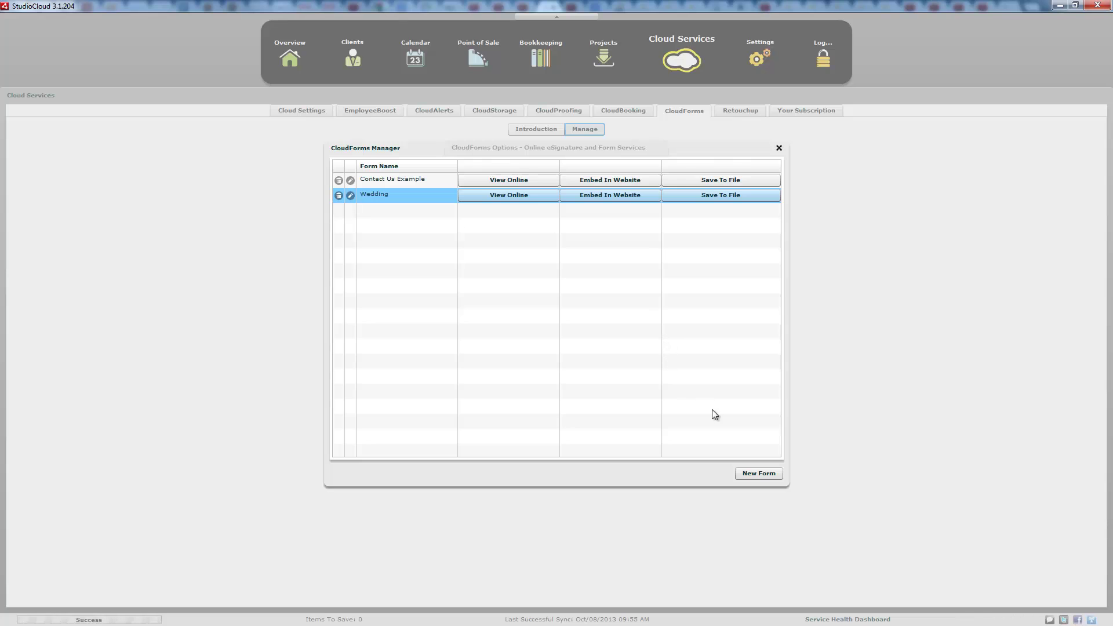
Step: Create a new form and load the Contact Us sample into it
left_click(752, 474)
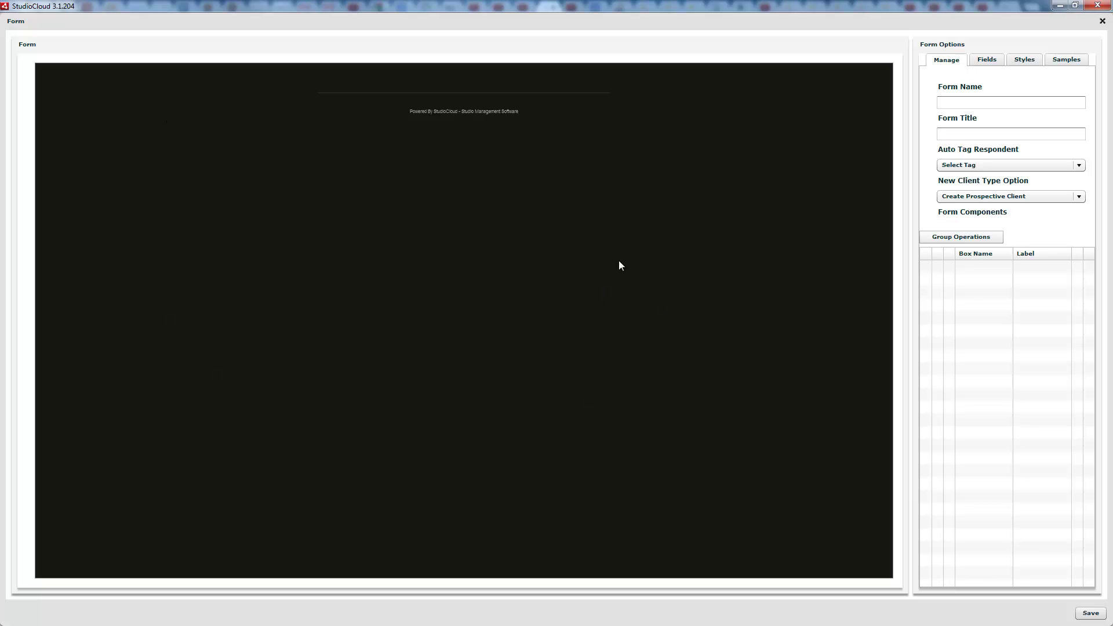
left_click(1061, 60)
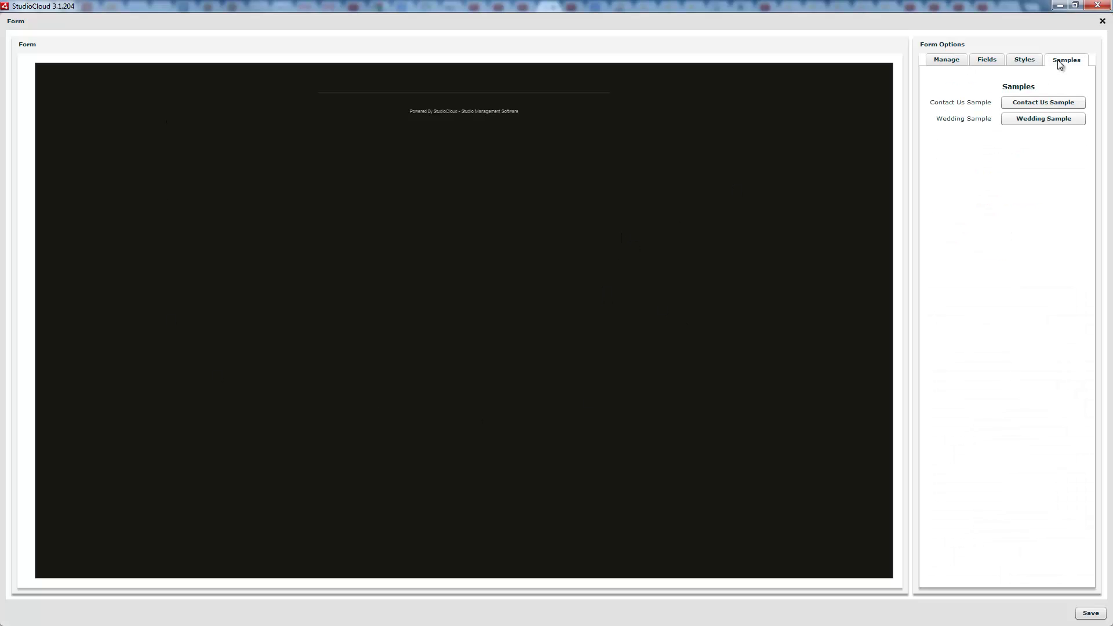
left_click(1003, 103)
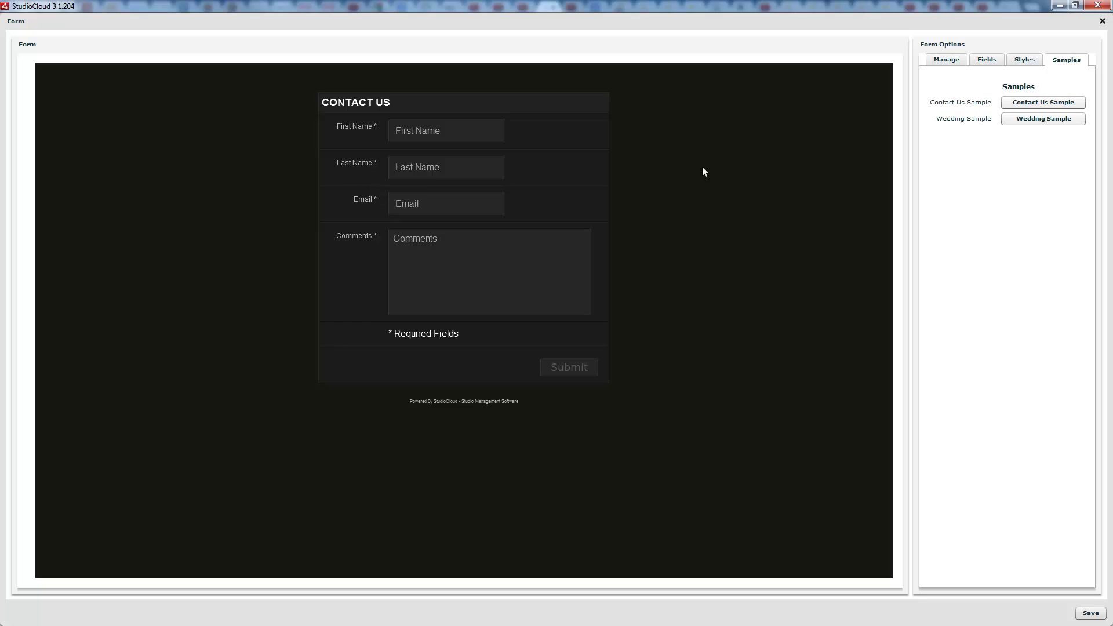
Step: Preview the contact form in the Transparent style and switch it back to Dark
left_click(1028, 61)
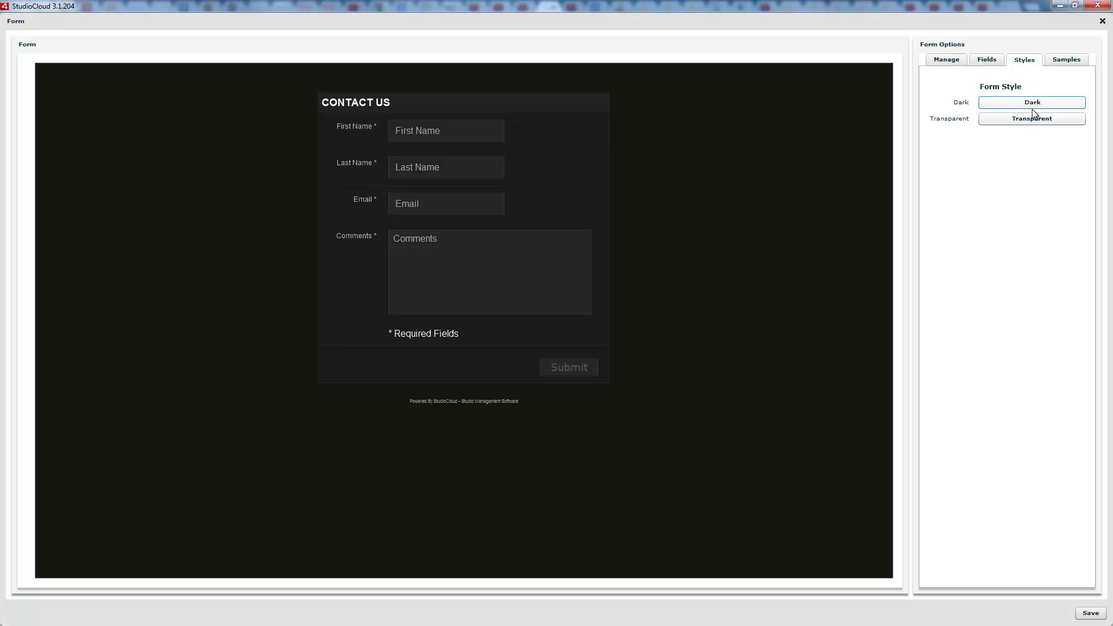
left_click(1001, 105)
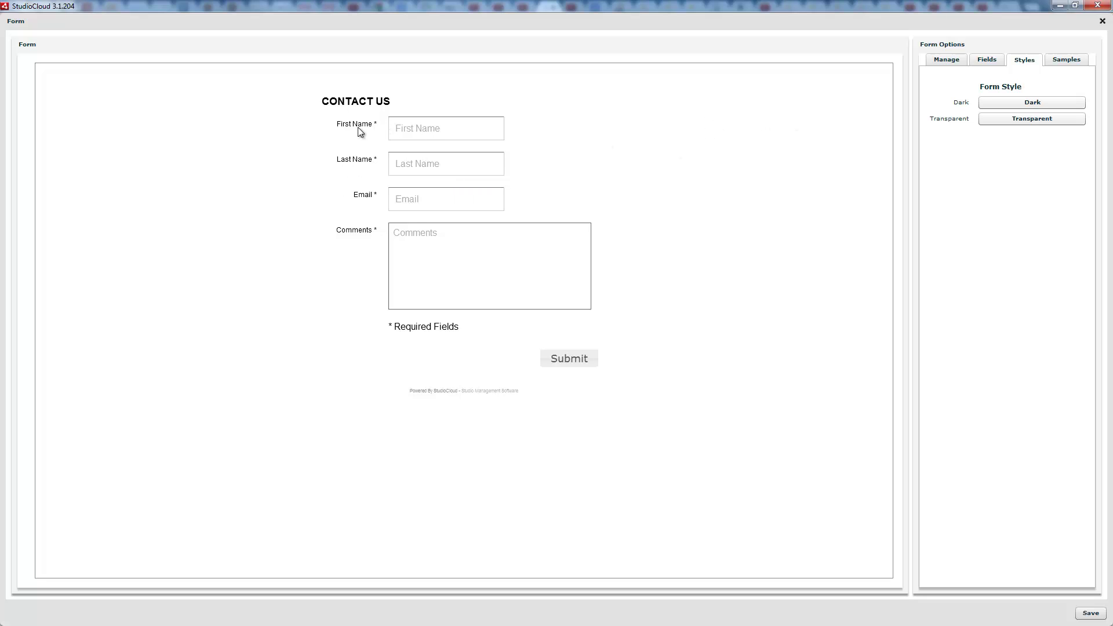
left_click(1018, 104)
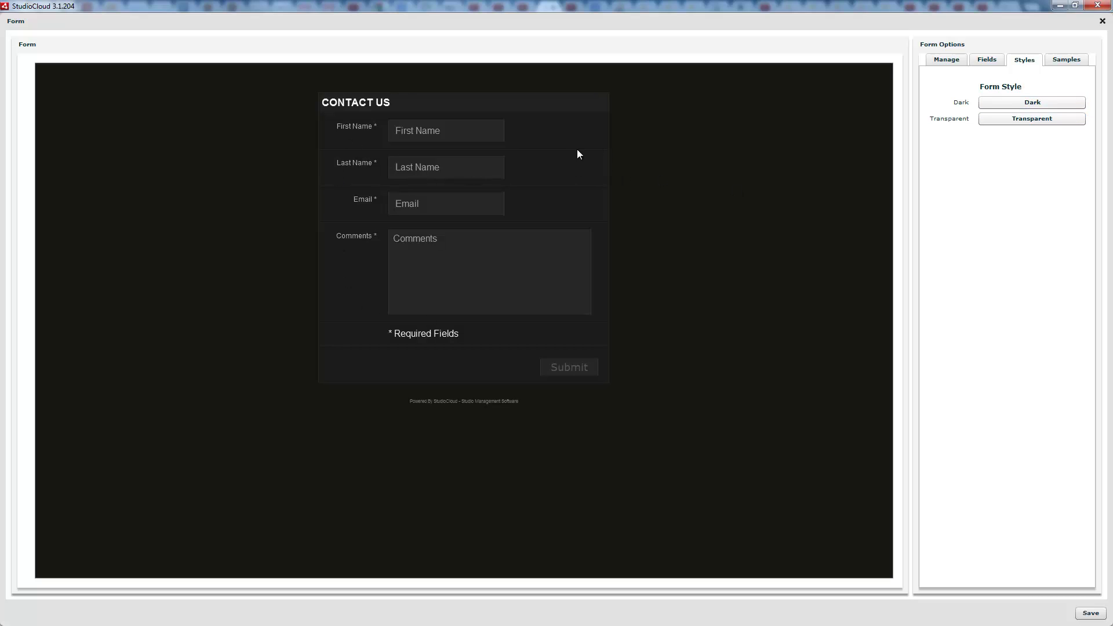
Step: Name the form "Contact Us Example" and set its title to "Contact Us"
left_click(986, 61)
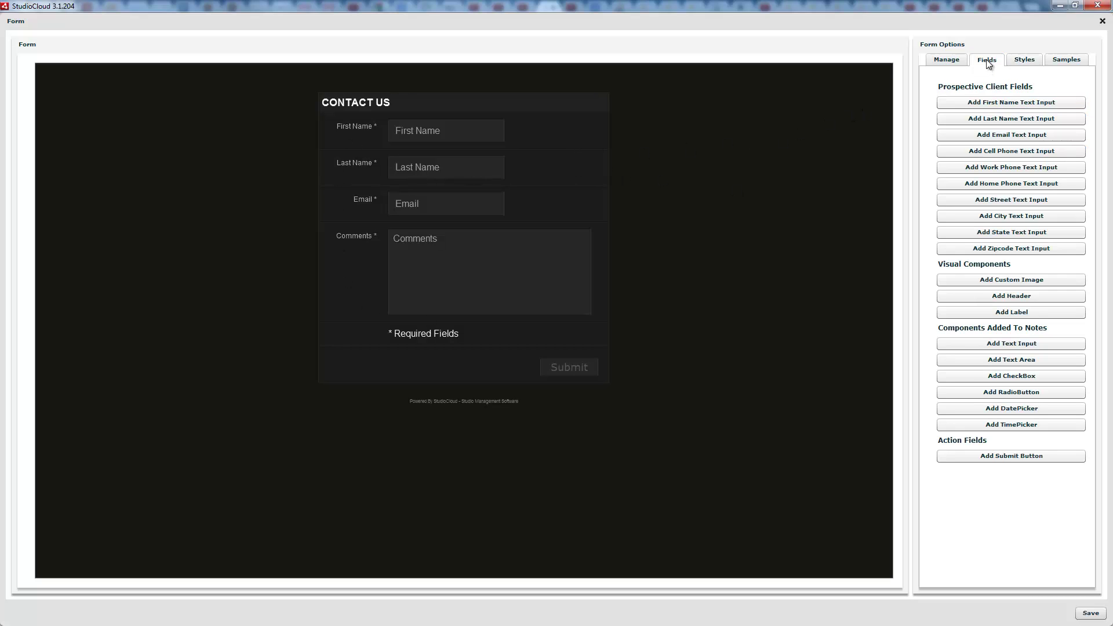
left_click(955, 63)
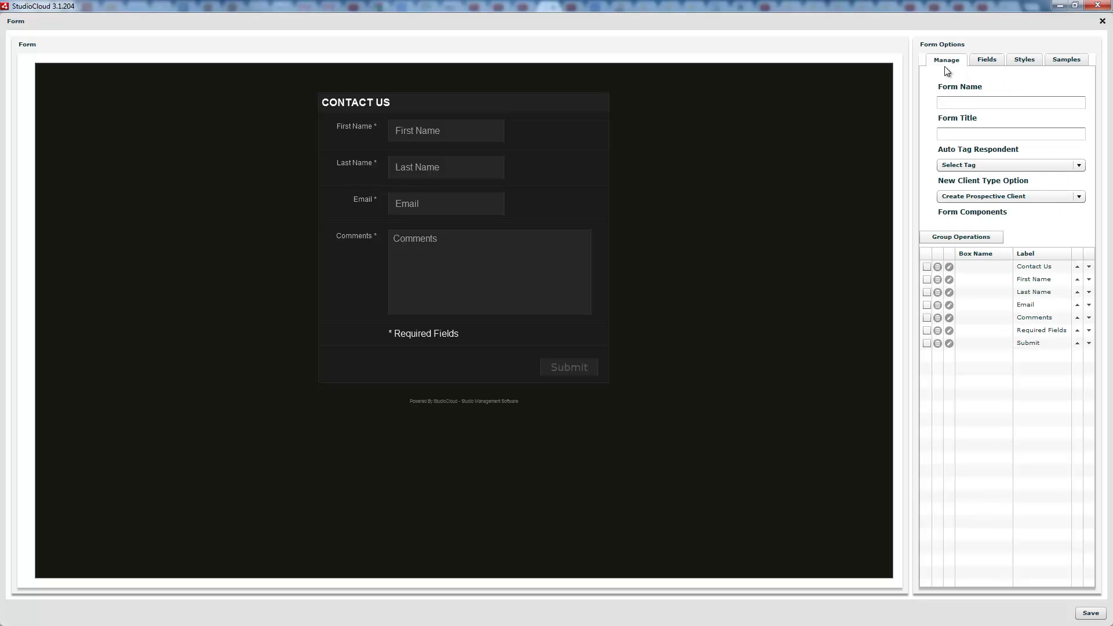
left_click(954, 104)
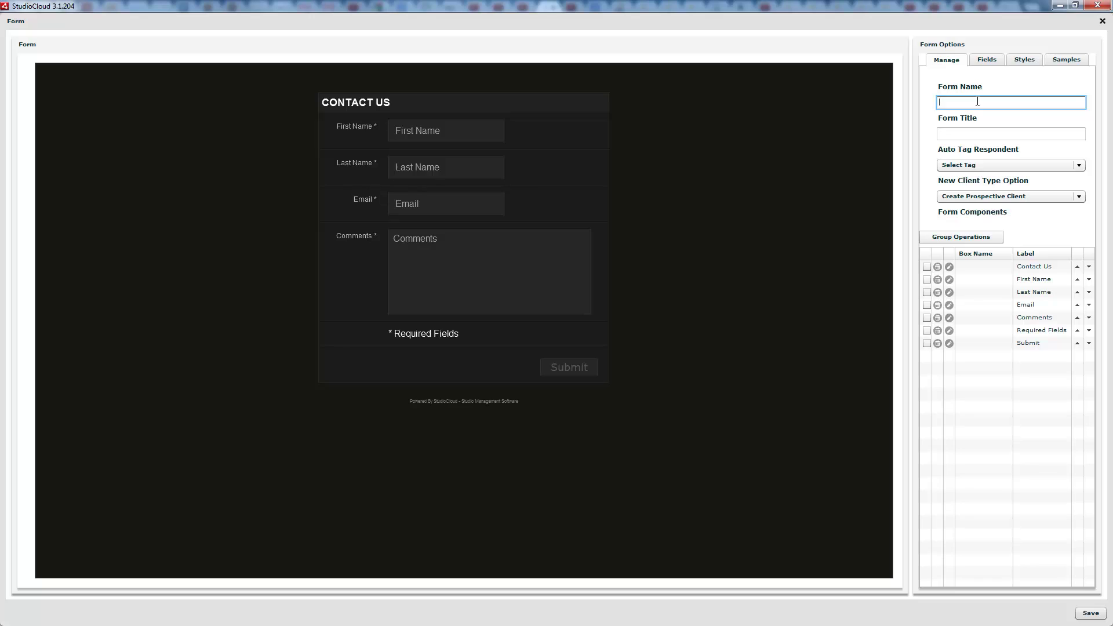
type("Contact Us Exa")
type("ampl")
left_click(964, 131)
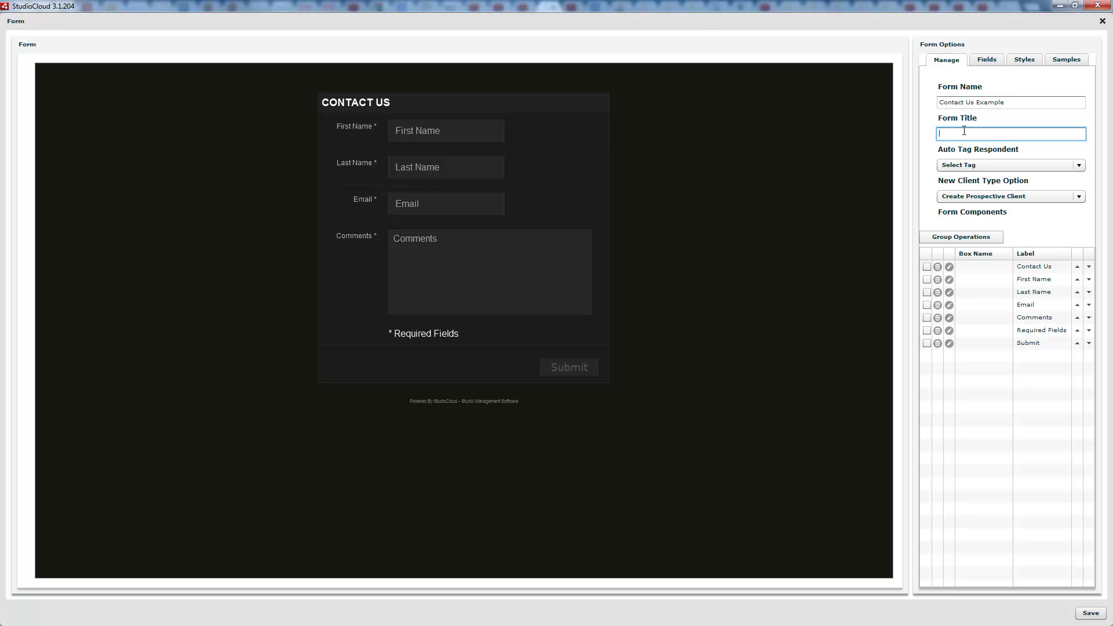
type("Contact Us")
Step: Review the tags available for auto-tagging respondents and the choices for the new client type
left_click(1006, 166)
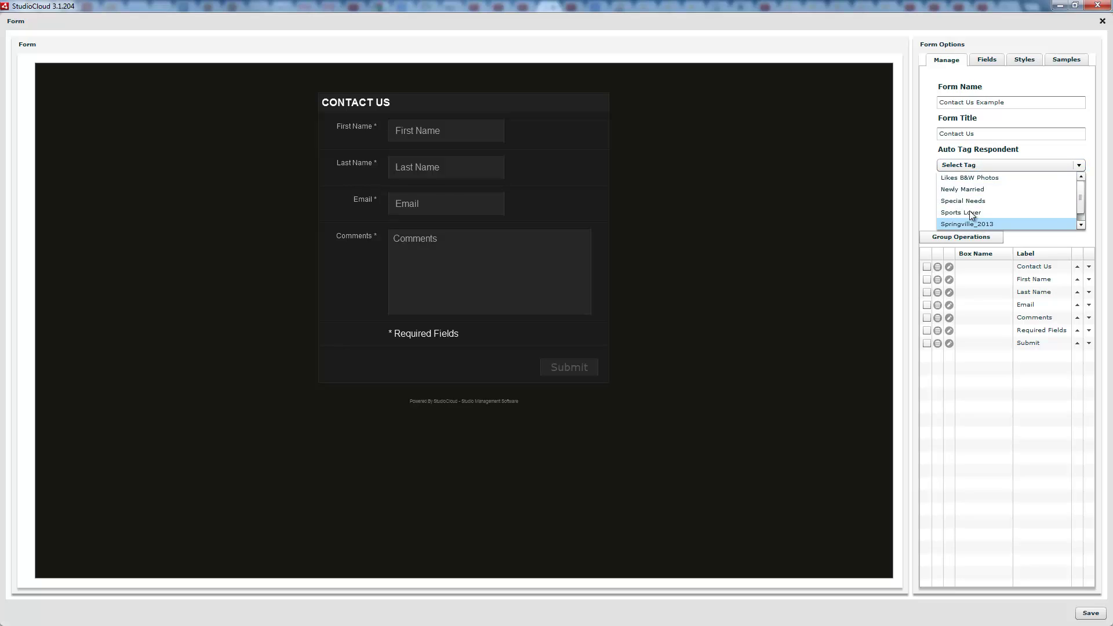
left_click(930, 161)
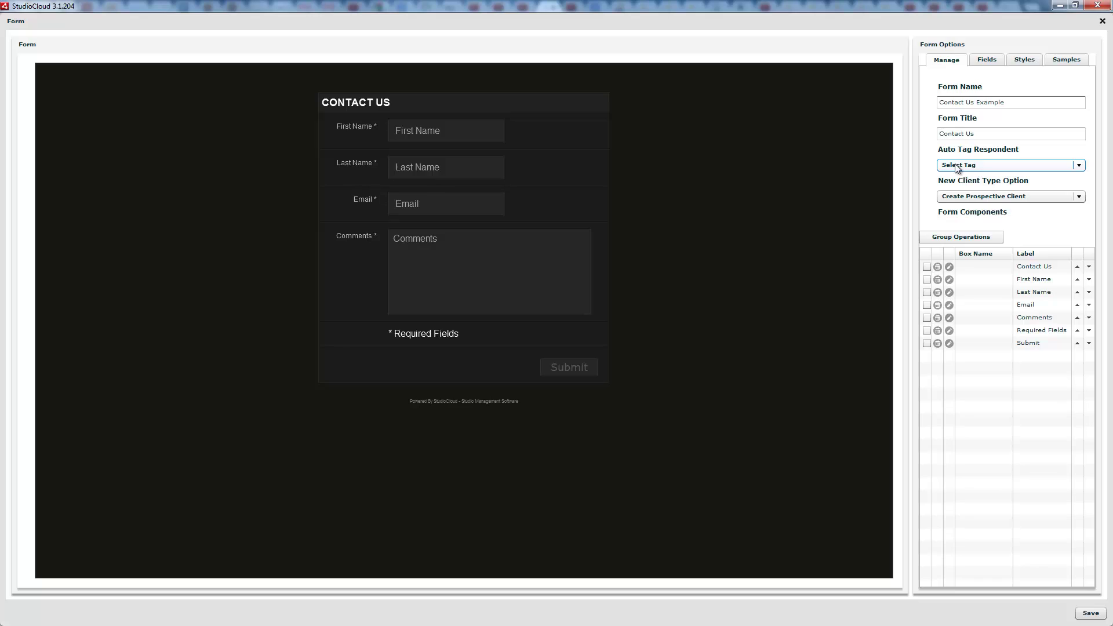
left_click(957, 166)
left_click(930, 168)
left_click(952, 198)
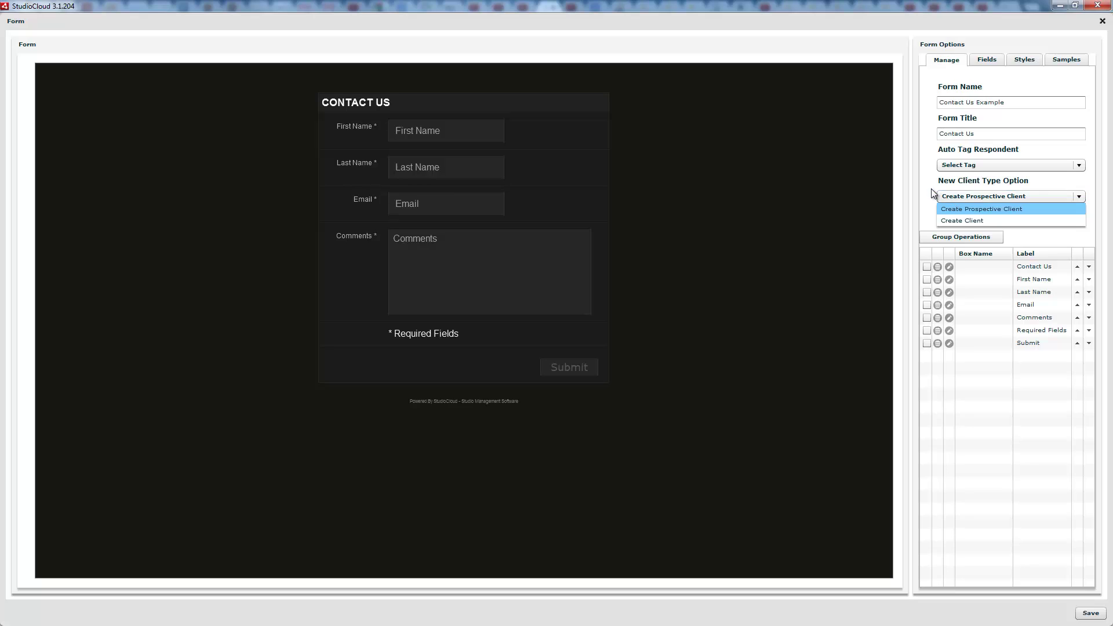
left_click(931, 189)
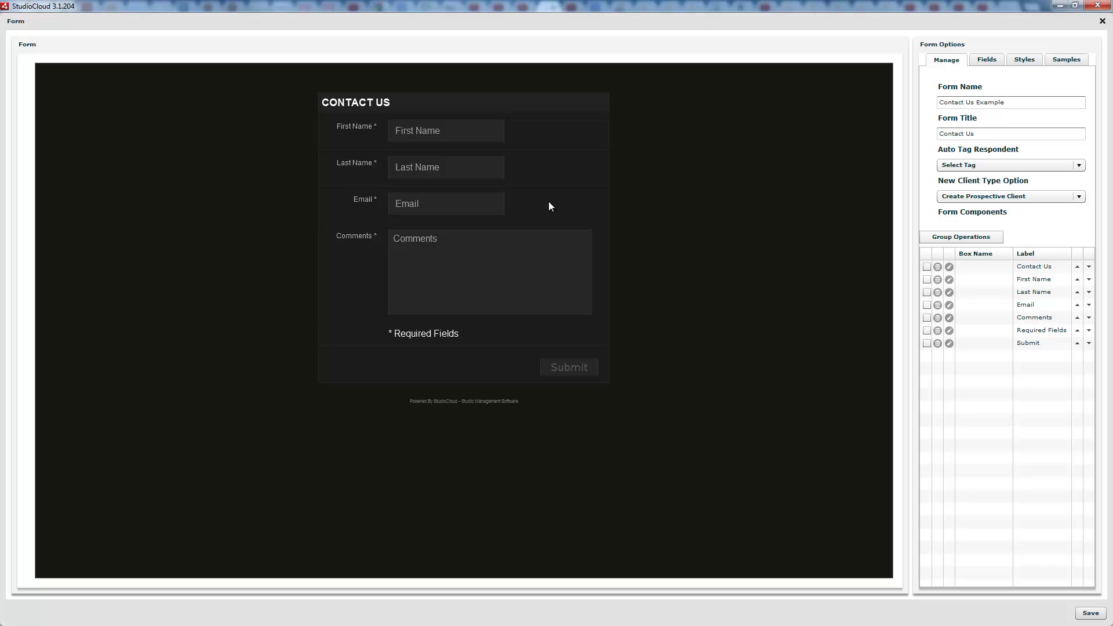
Step: Try the group operations for selecting and deselecting all form components, leaving every component deselected
left_click(978, 239)
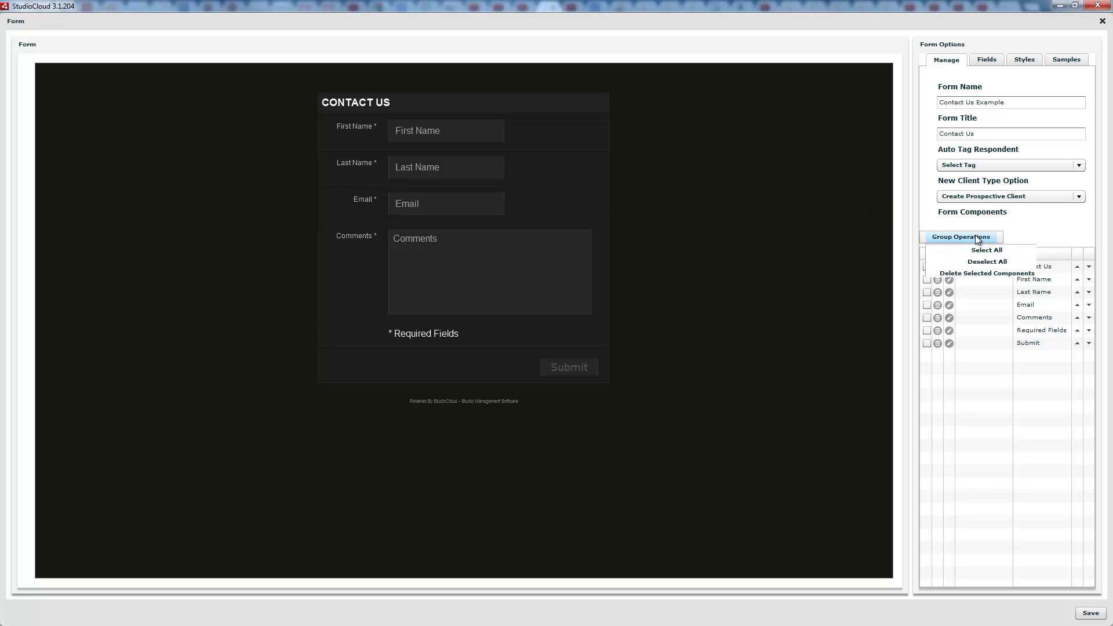
left_click(980, 251)
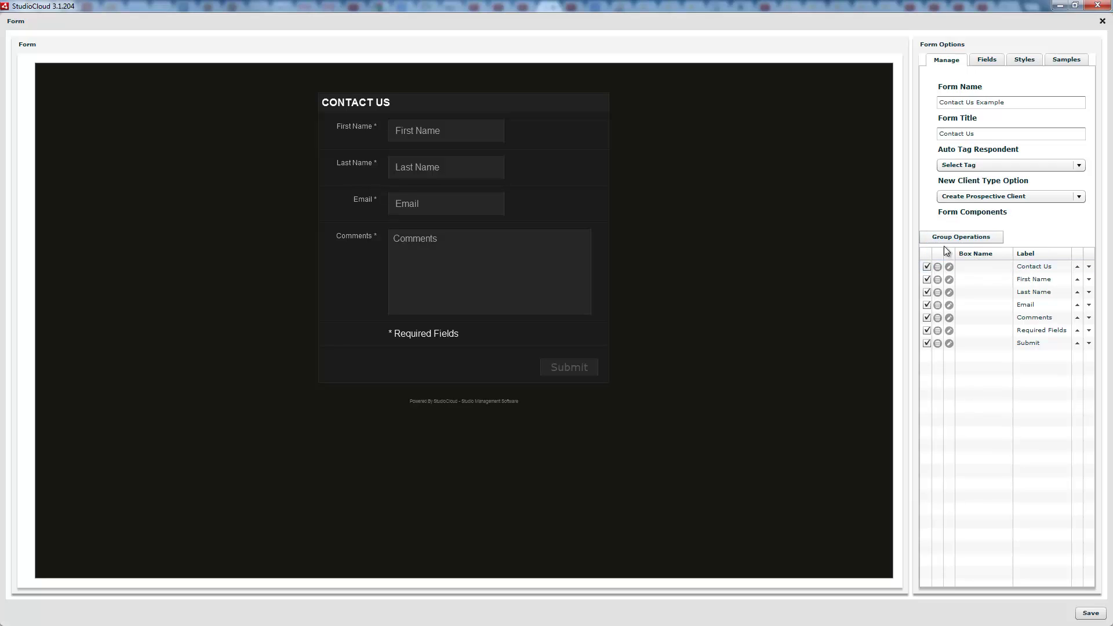
left_click(946, 238)
left_click(970, 261)
left_click(959, 238)
left_click(977, 250)
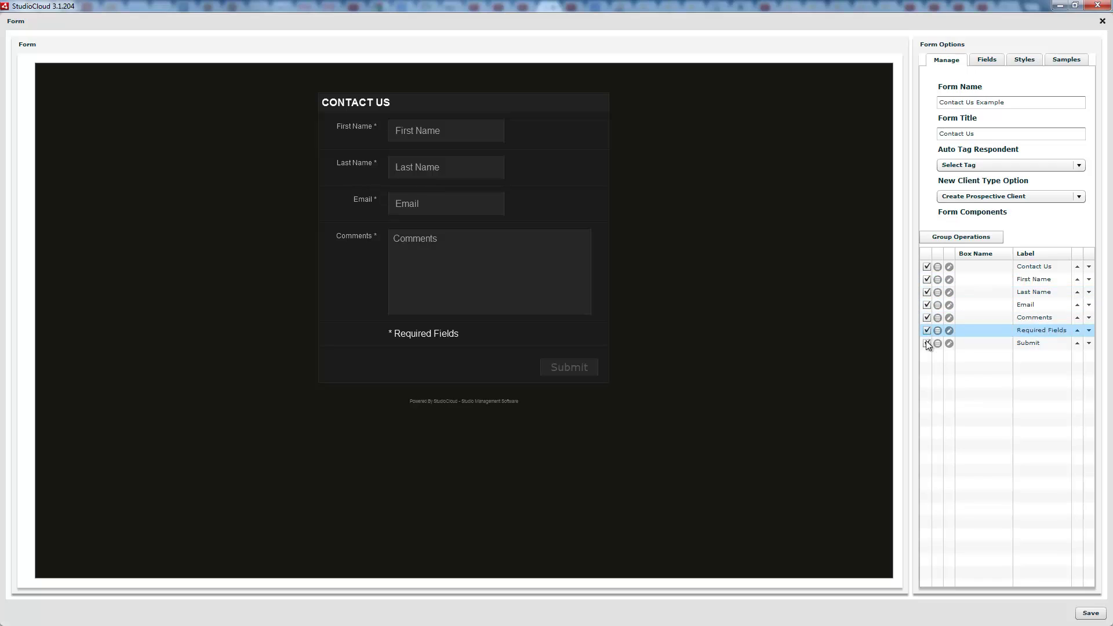
left_click(956, 238)
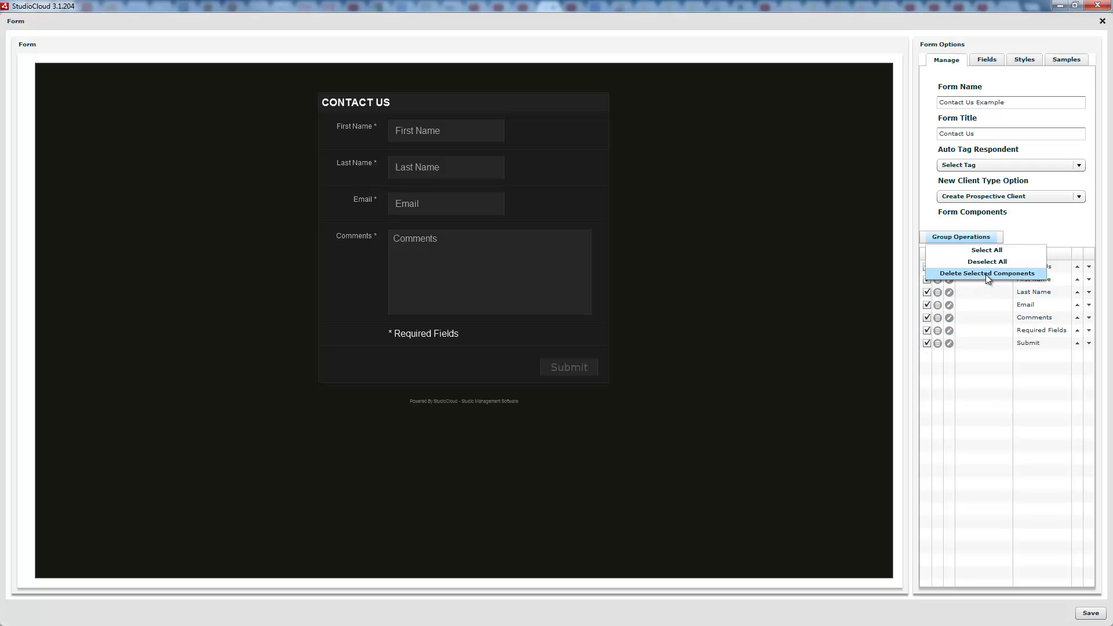
left_click(975, 258)
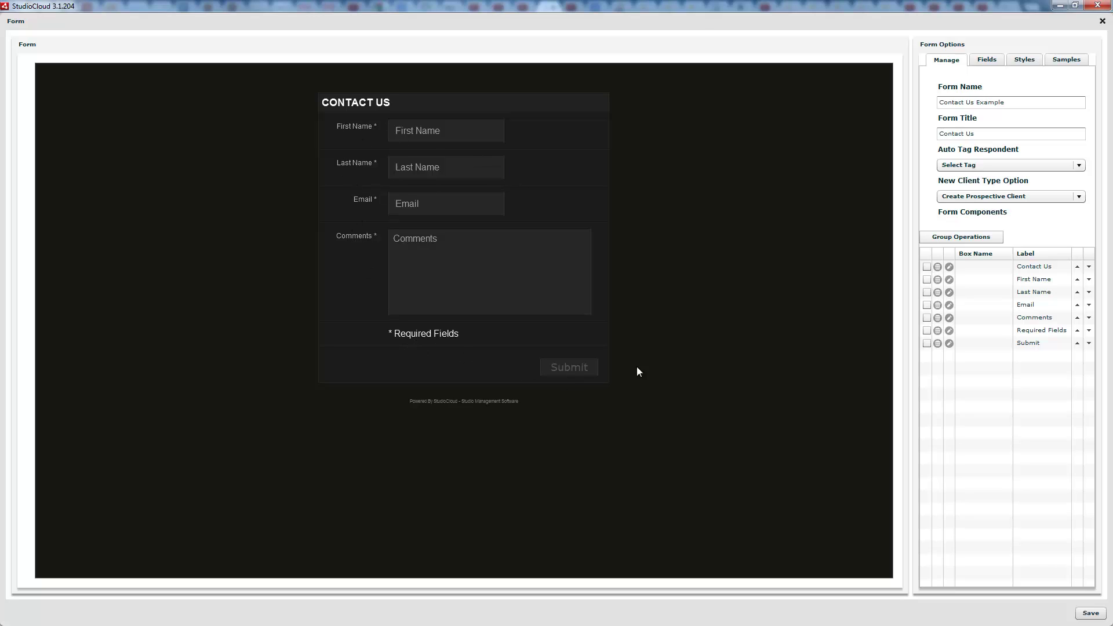
Step: Move the Submit component above Required Fields and return it to the end of the form
left_click(1077, 343)
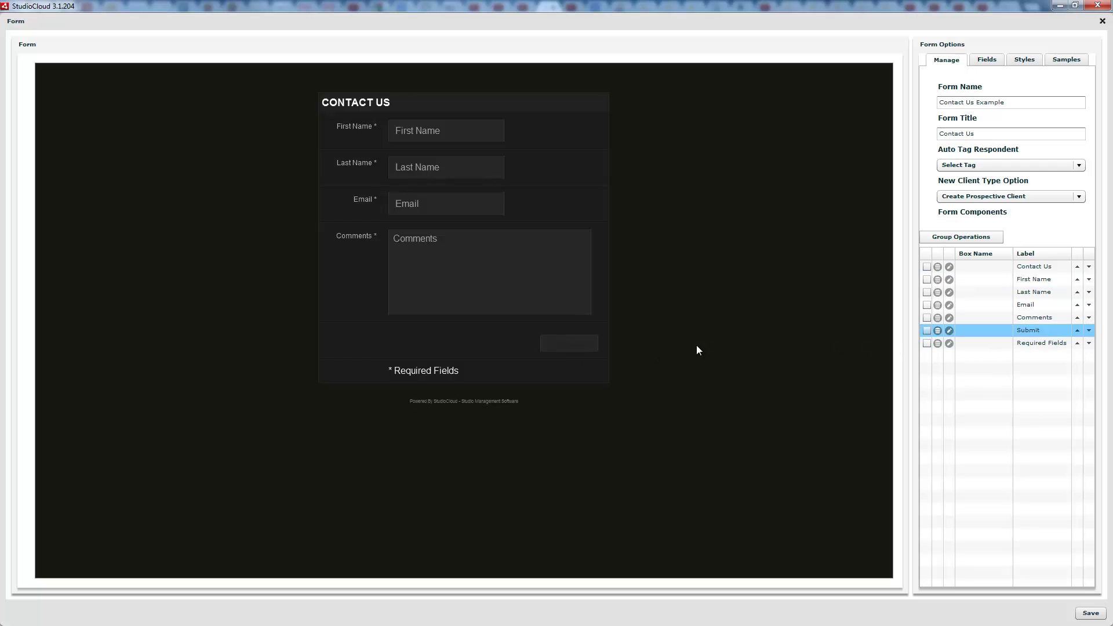
left_click(1088, 330)
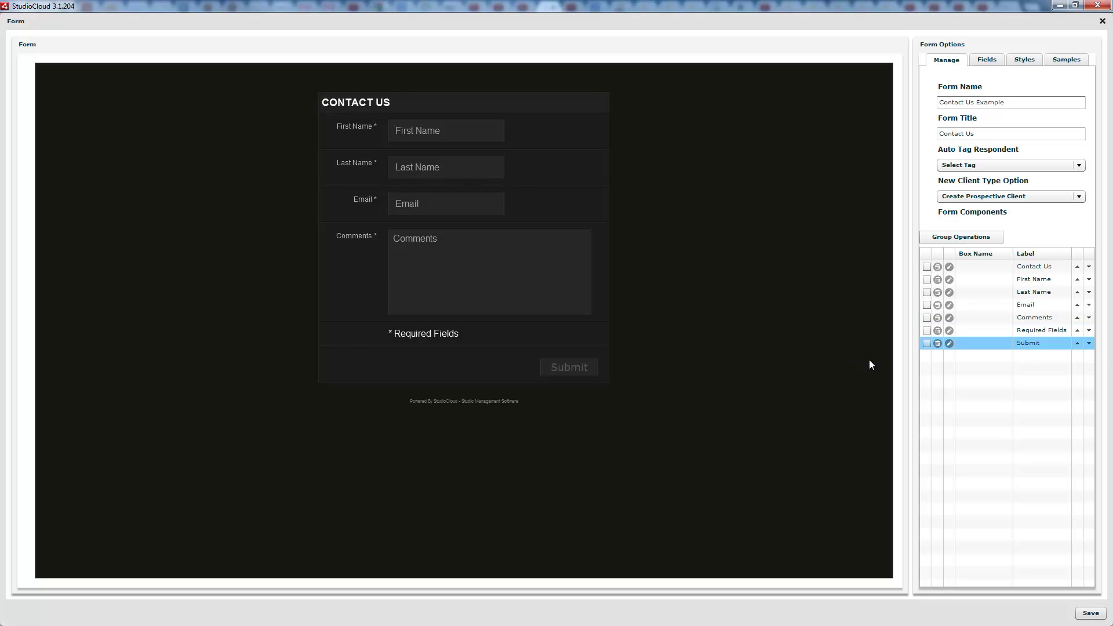
Step: View the customization options of the Contact Us header and close them without changes
left_click(949, 267)
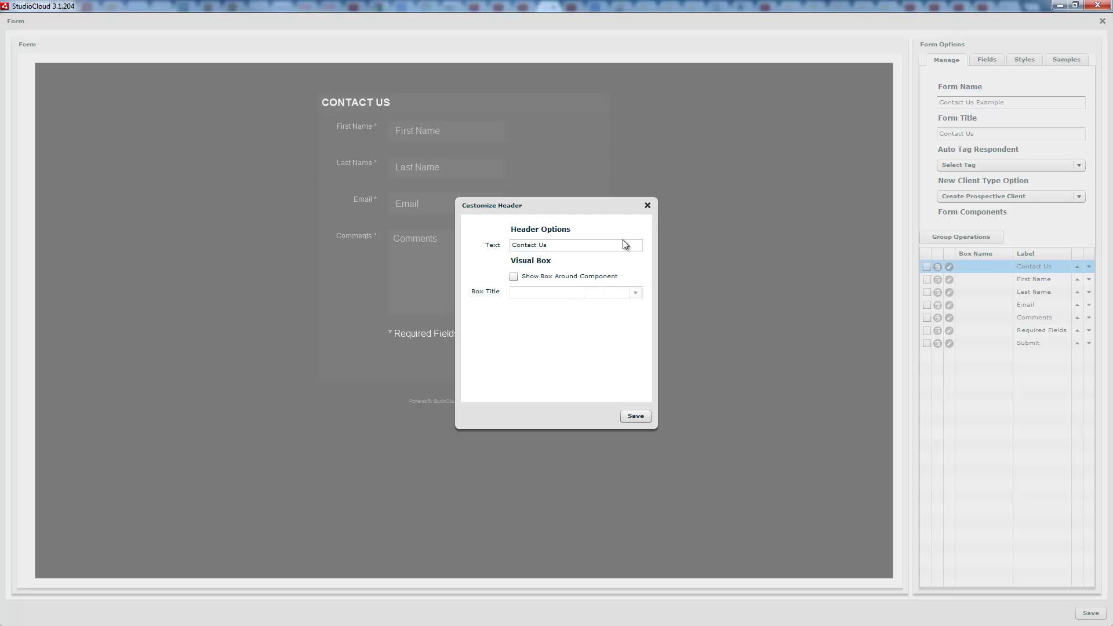
left_click(648, 205)
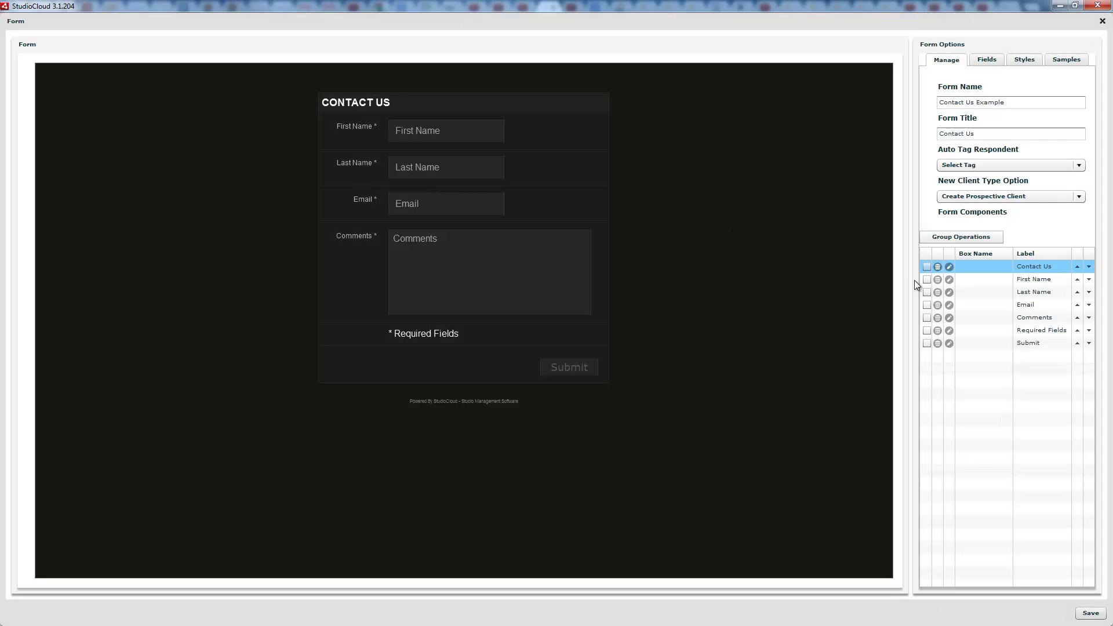
Step: Show a visual box titled "Client Name" around the First Name component and save its settings
left_click(949, 280)
left_click(514, 309)
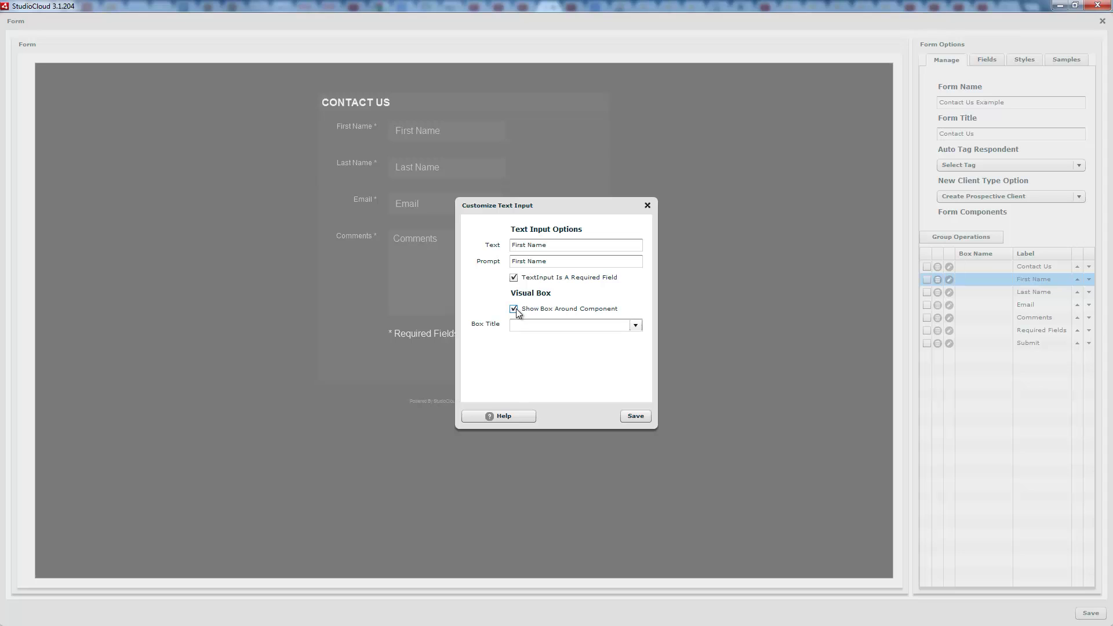
left_click(528, 325)
type("Client Name")
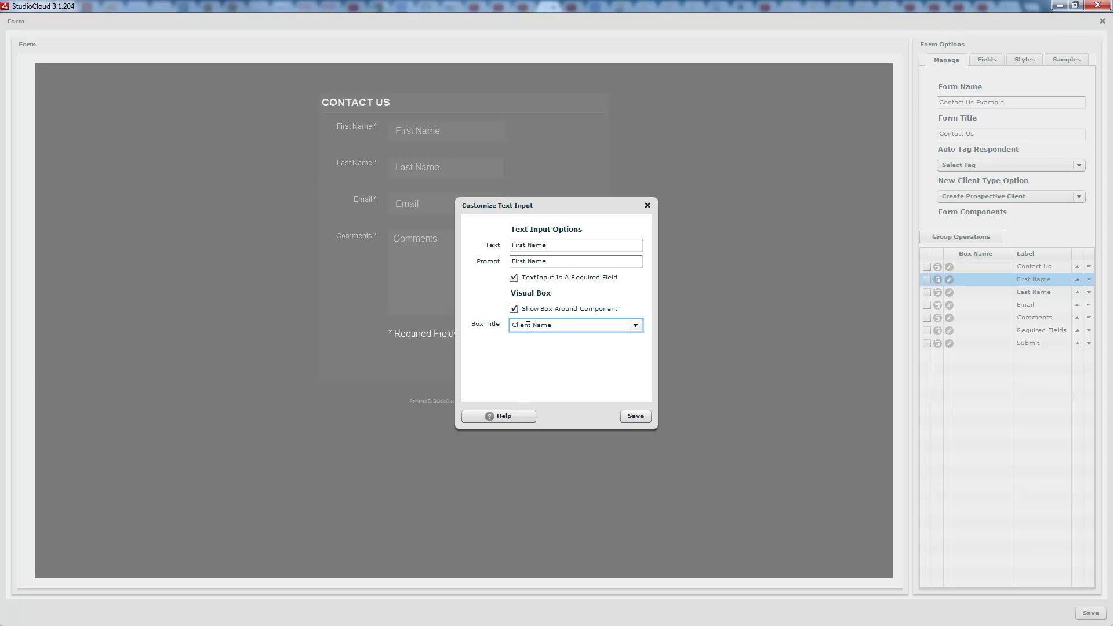
left_click(637, 416)
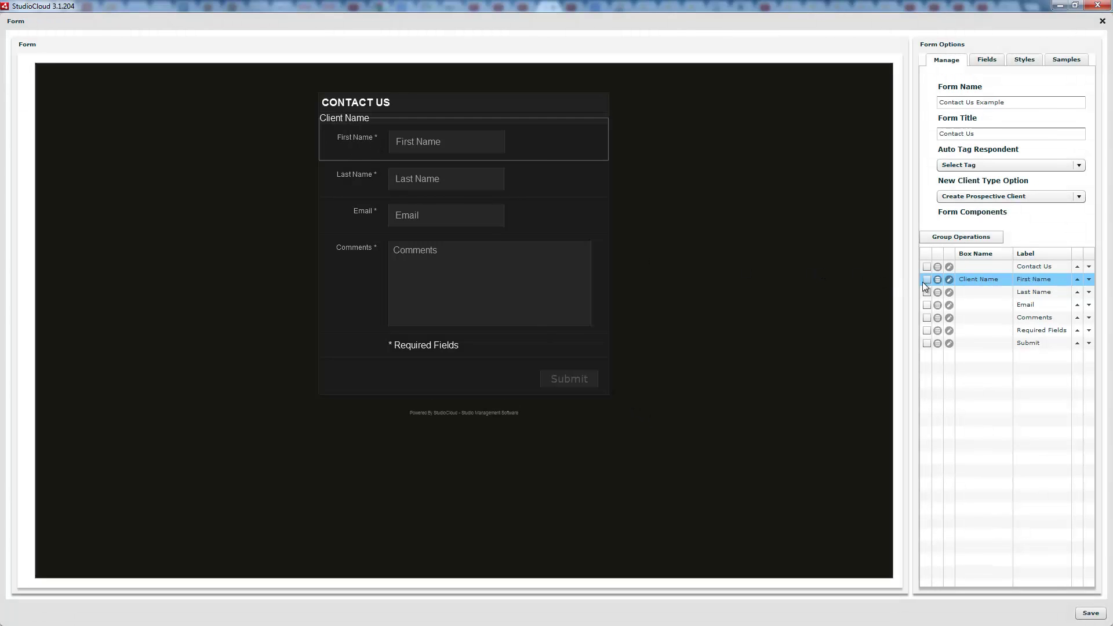
Step: Show a visual box titled "Client Name" around the Last Name component and save its settings
left_click(949, 293)
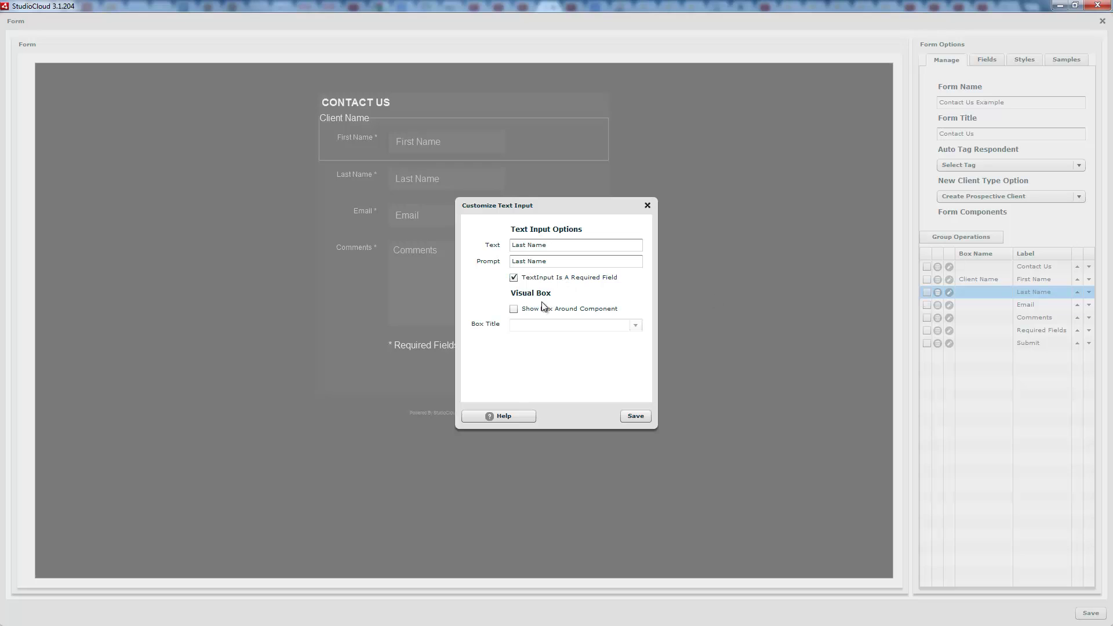
left_click(514, 309)
left_click(525, 325)
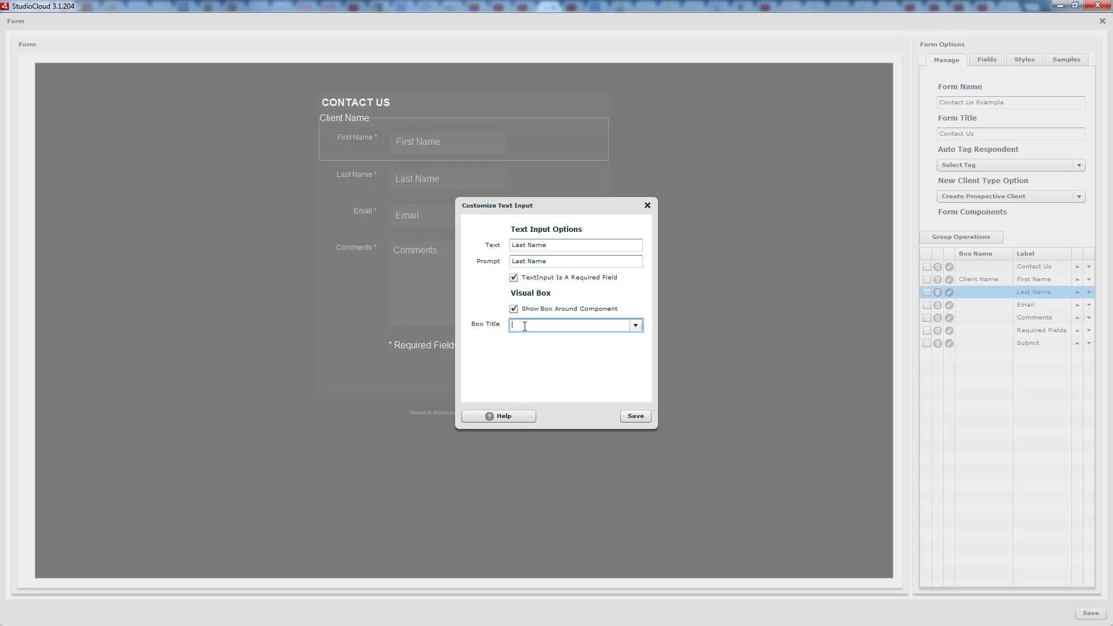
type("Client NAme")
key("BackSpace")
key("BackSpace")
key("BackSpace")
type("Name")
left_click(636, 417)
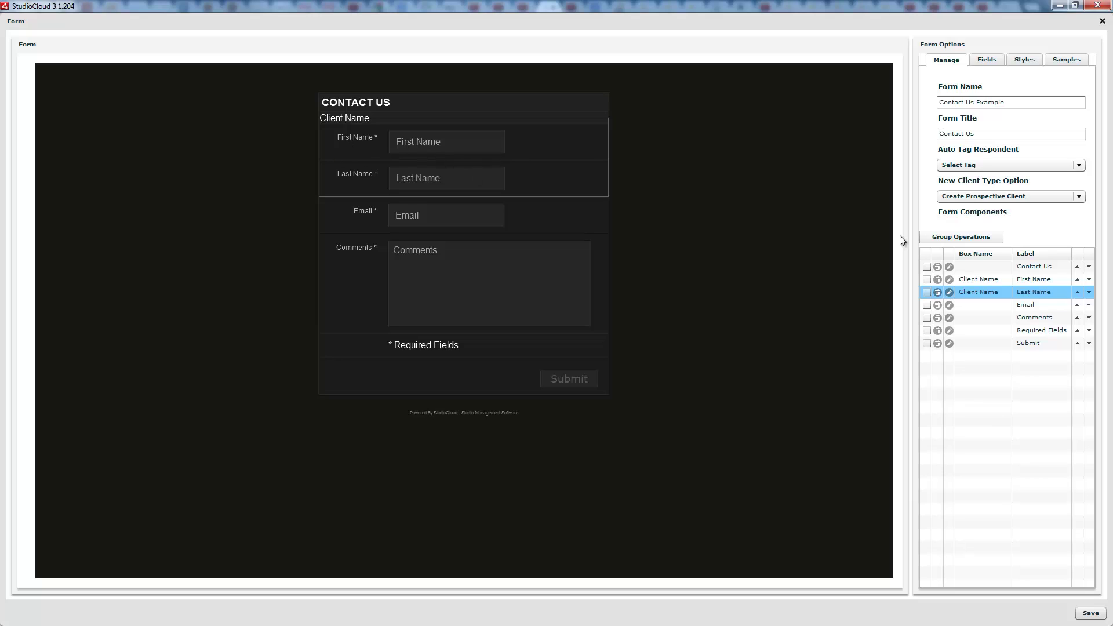
Step: Move the Last Name component below Email and return it to its place under First Name
left_click(1089, 292)
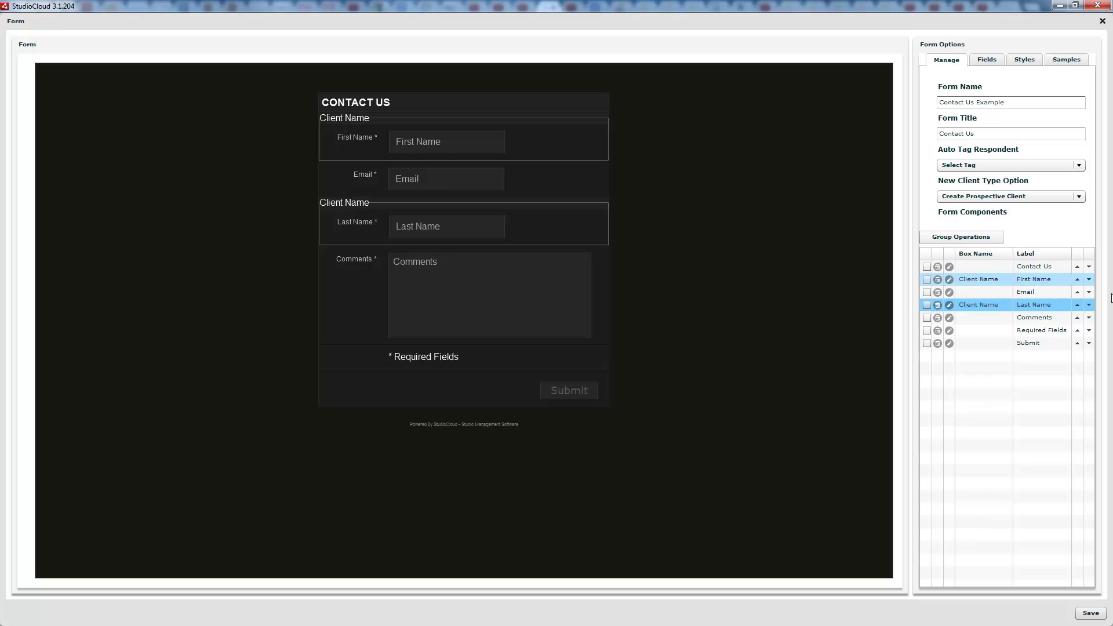
left_click(1077, 304)
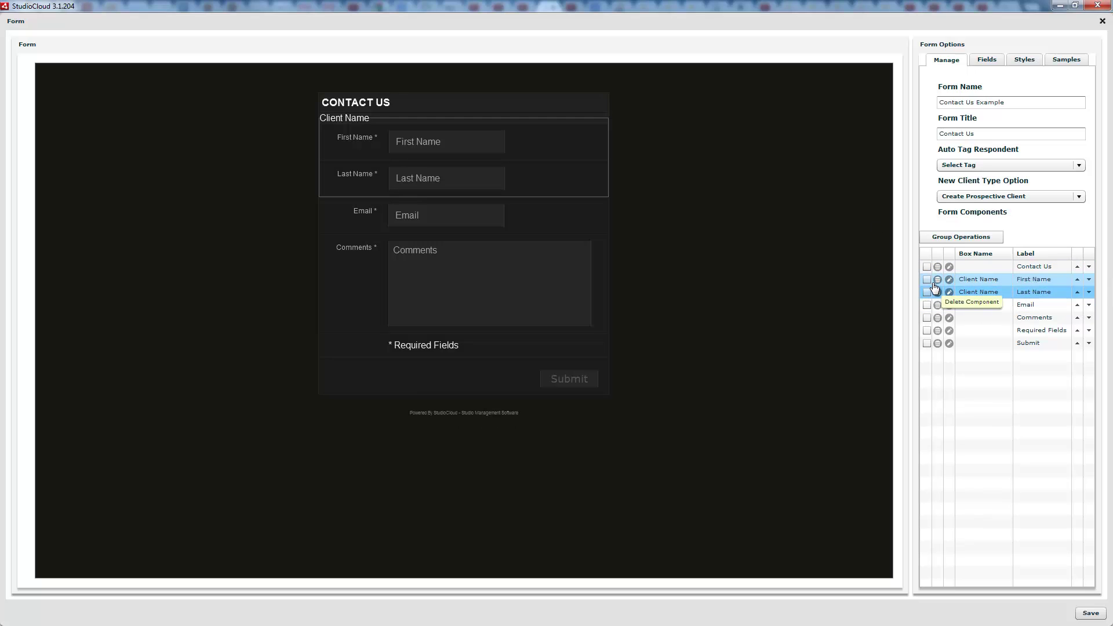
Step: Change the prompt of the Last Name component to "I am a prompt" and save it
left_click(949, 293)
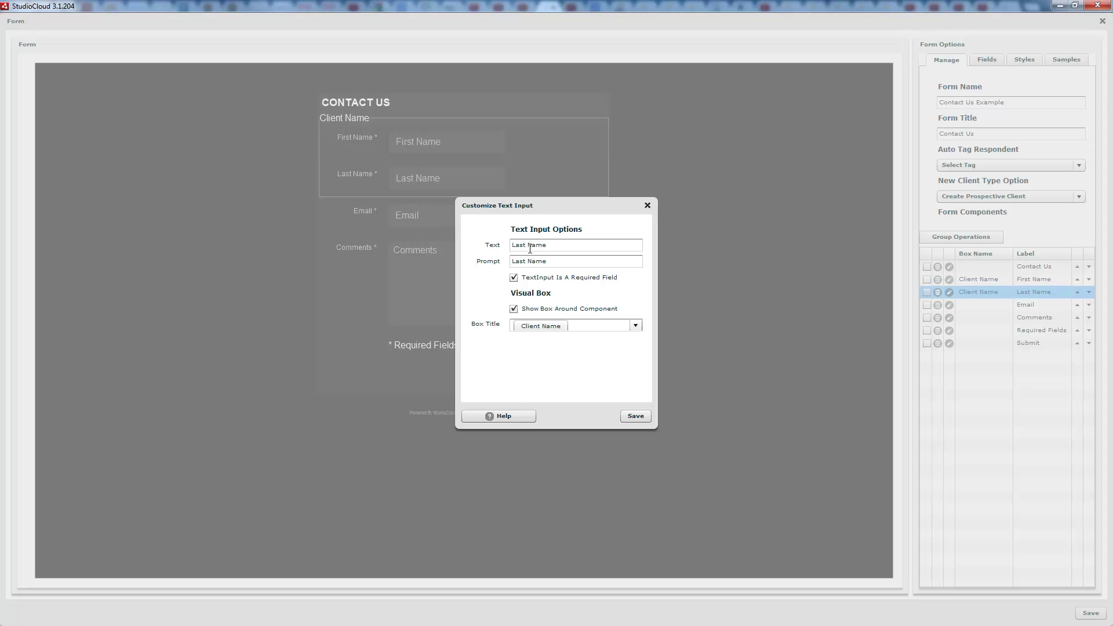
left_click_drag(569, 262, 492, 262)
type("I am a prompt")
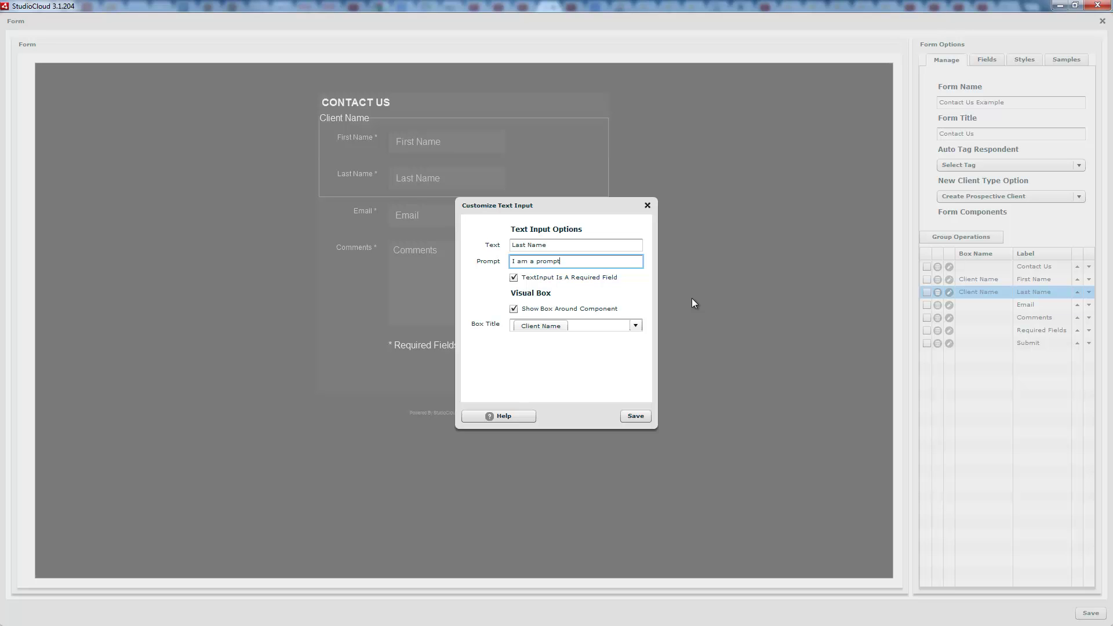
left_click(635, 417)
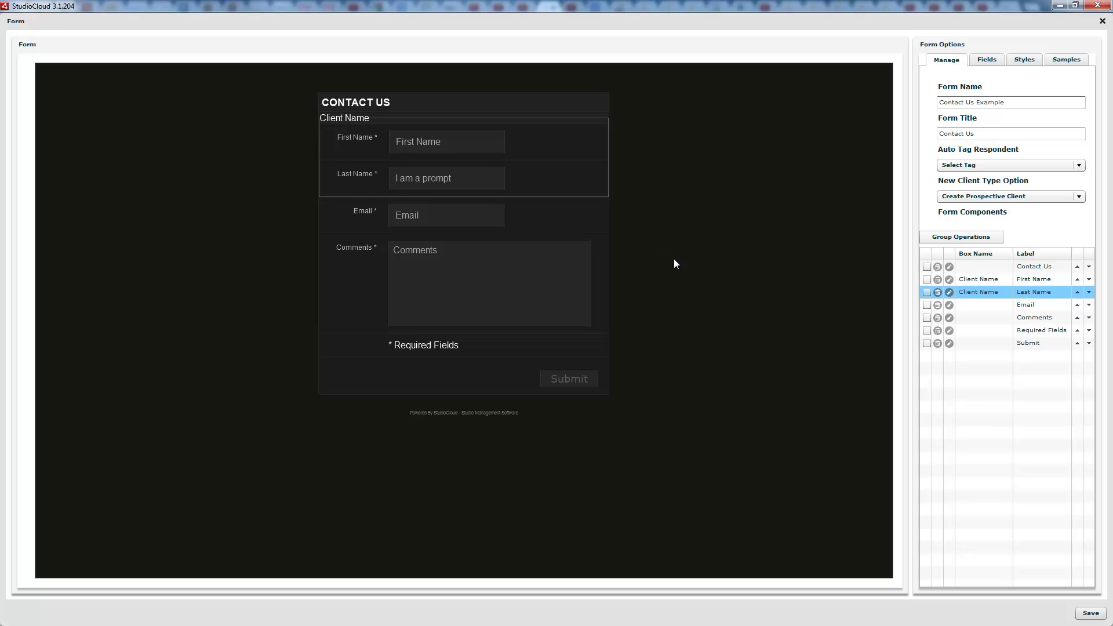
Step: Add a required Street text input to the form inside a box titled "Client Information"
left_click(985, 62)
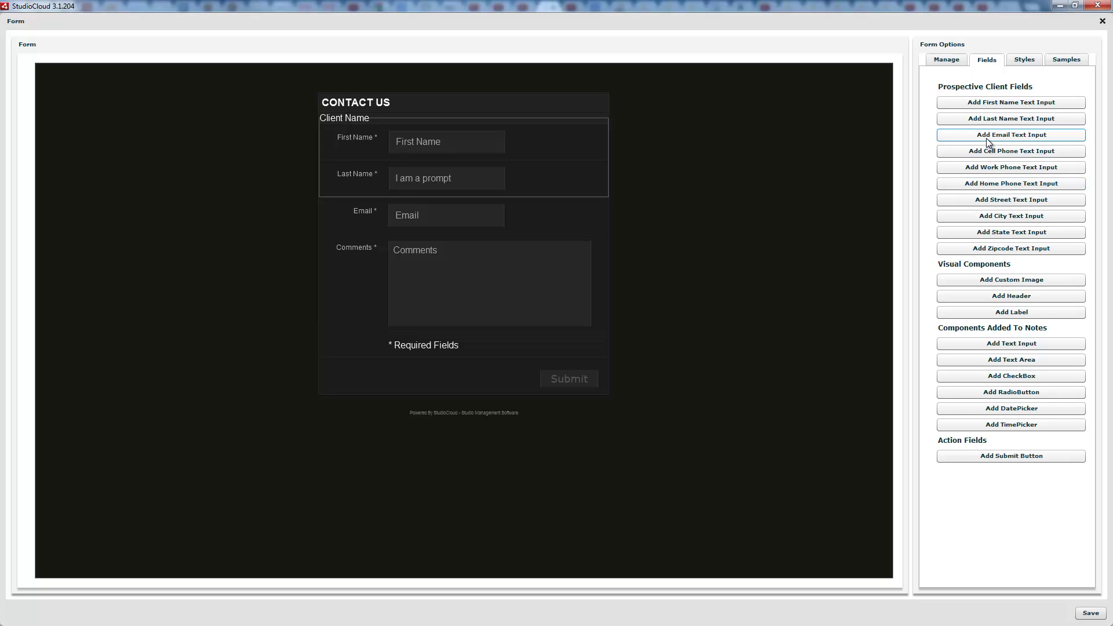
left_click(990, 201)
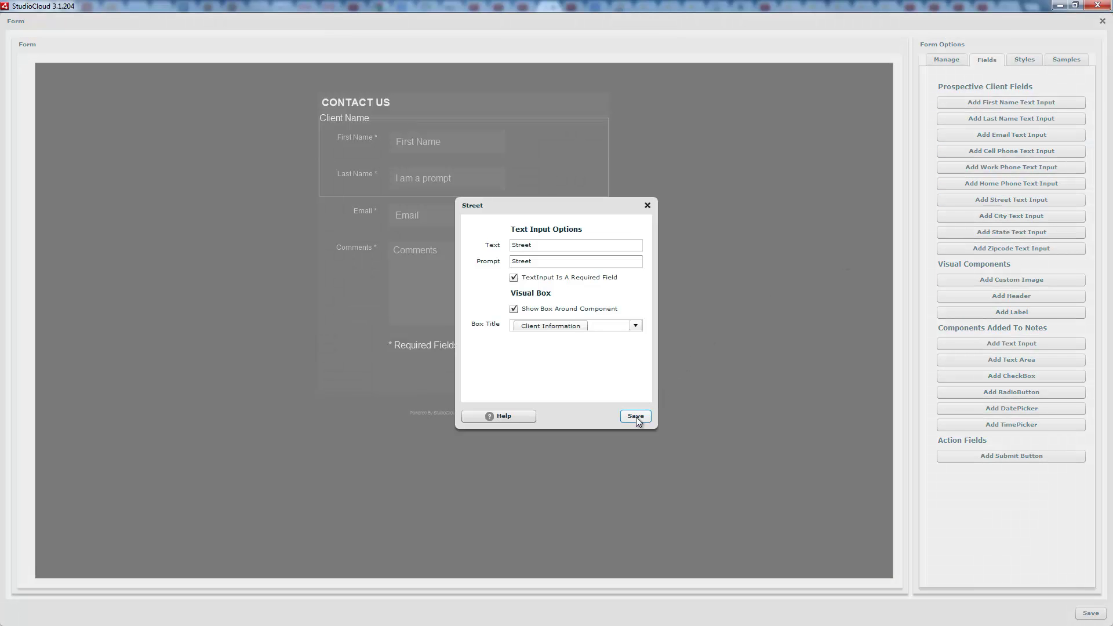
left_click(636, 416)
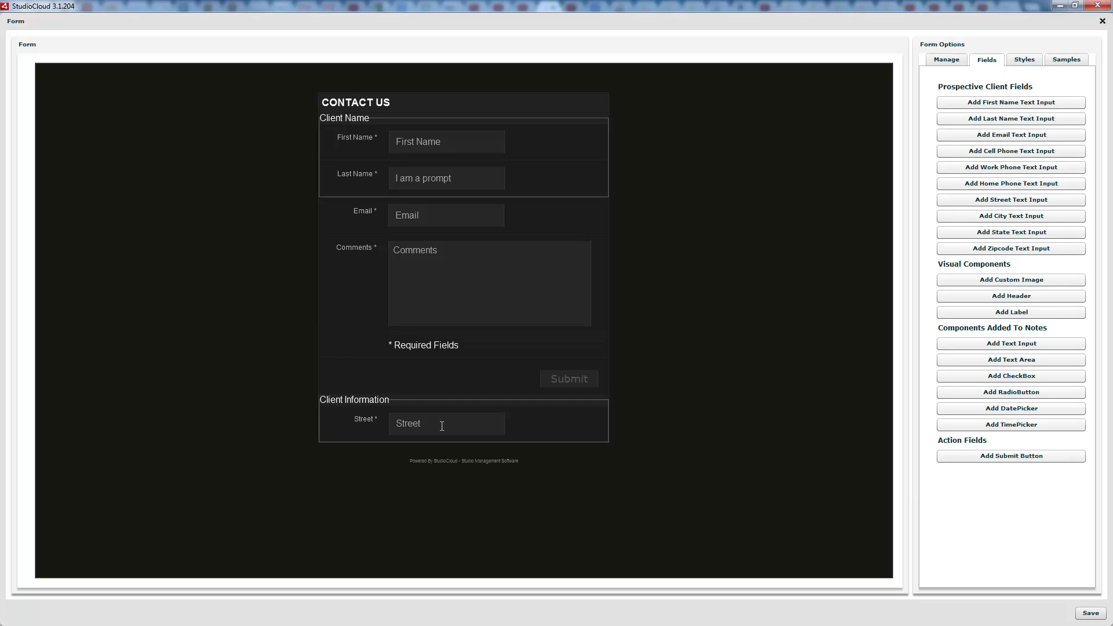
Step: Delete the Street component from the form components and confirm the deletion
left_click(946, 59)
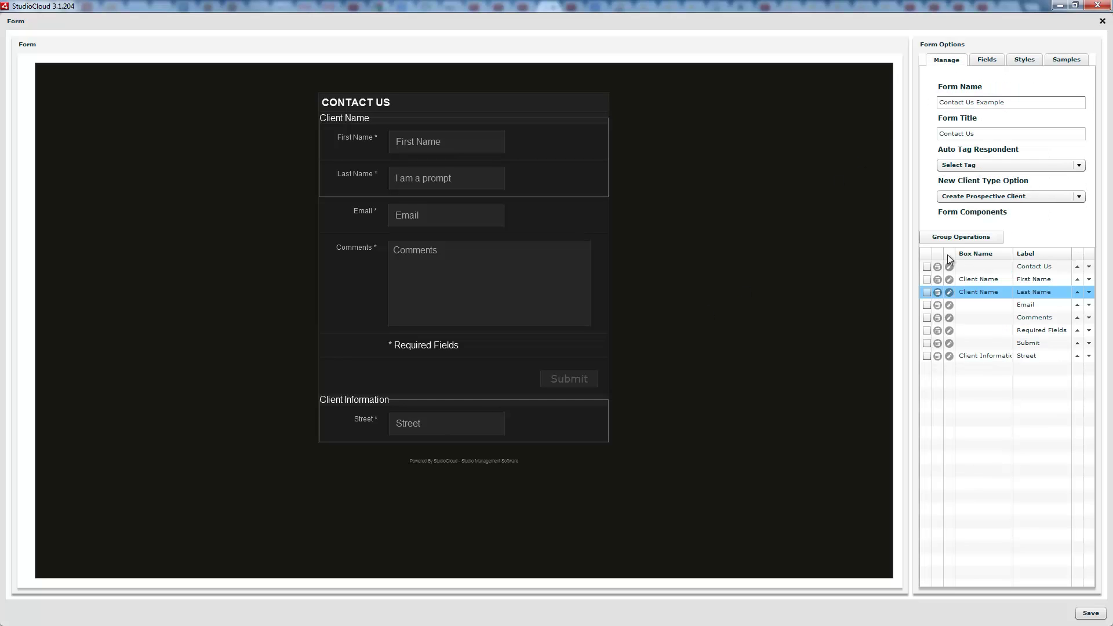
left_click(937, 356)
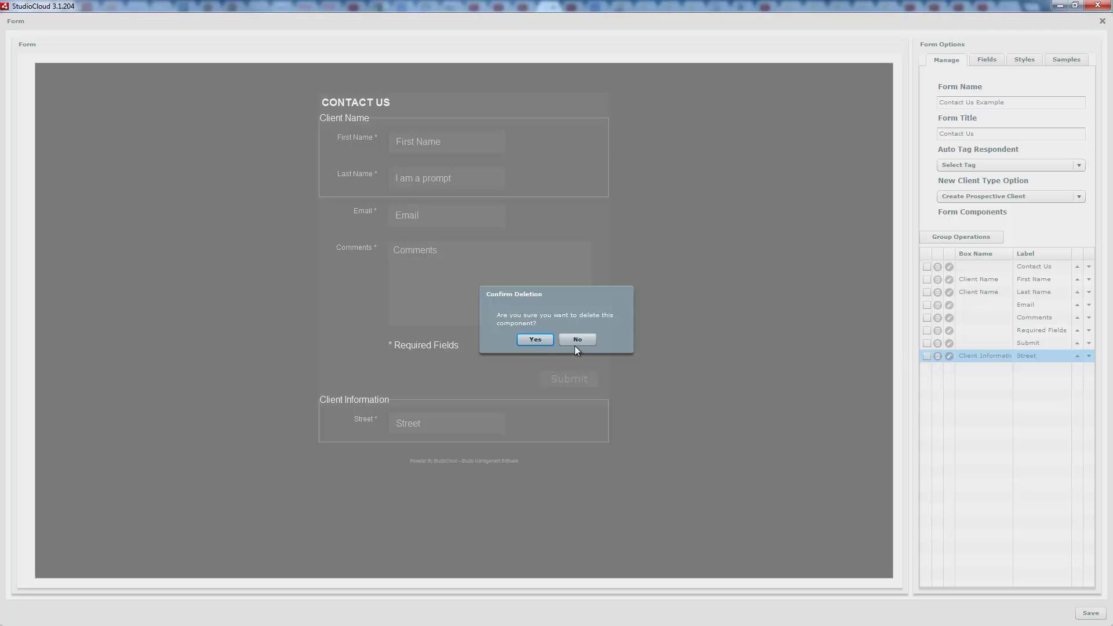
left_click(536, 339)
Step: Try inserting the company logo URL in a new custom image component and close its options without saving
left_click(987, 62)
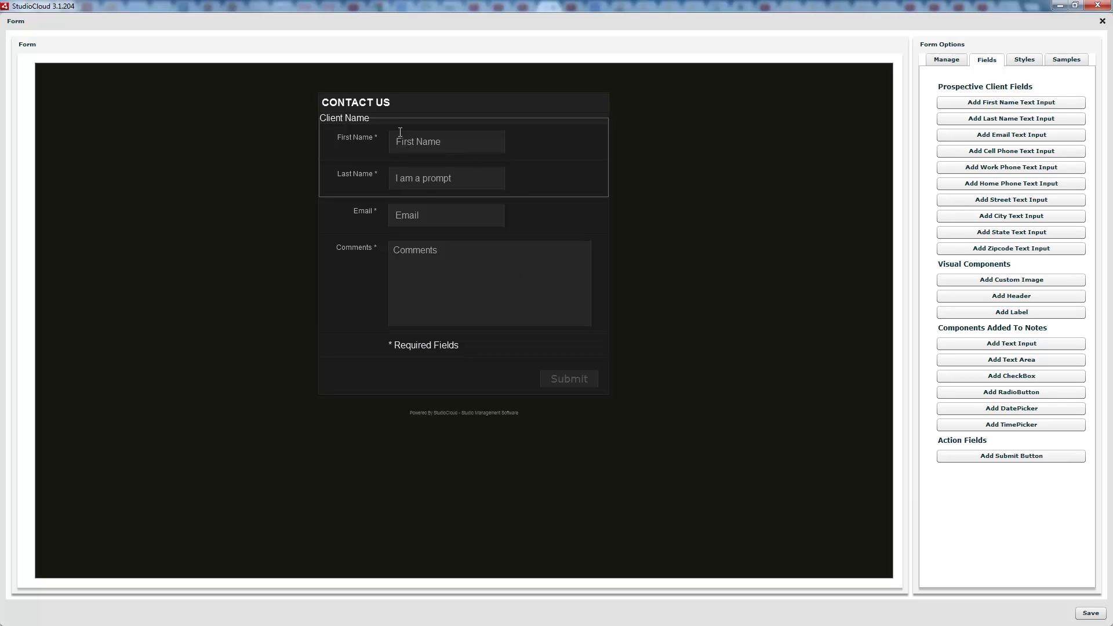
left_click_drag(322, 102, 401, 107)
left_click(1003, 283)
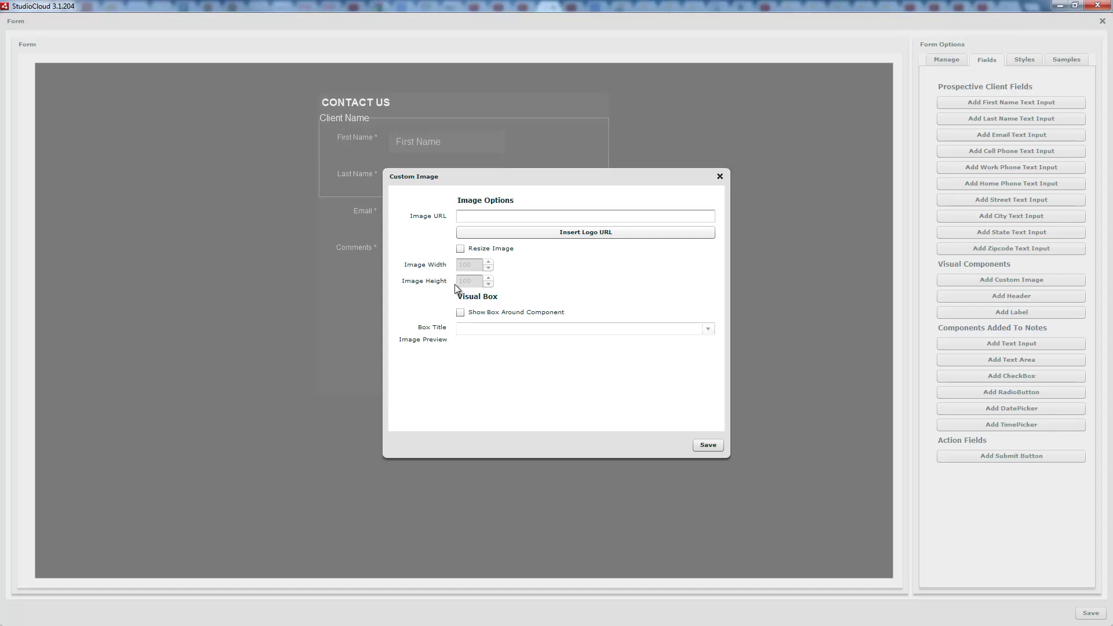
left_click(467, 216)
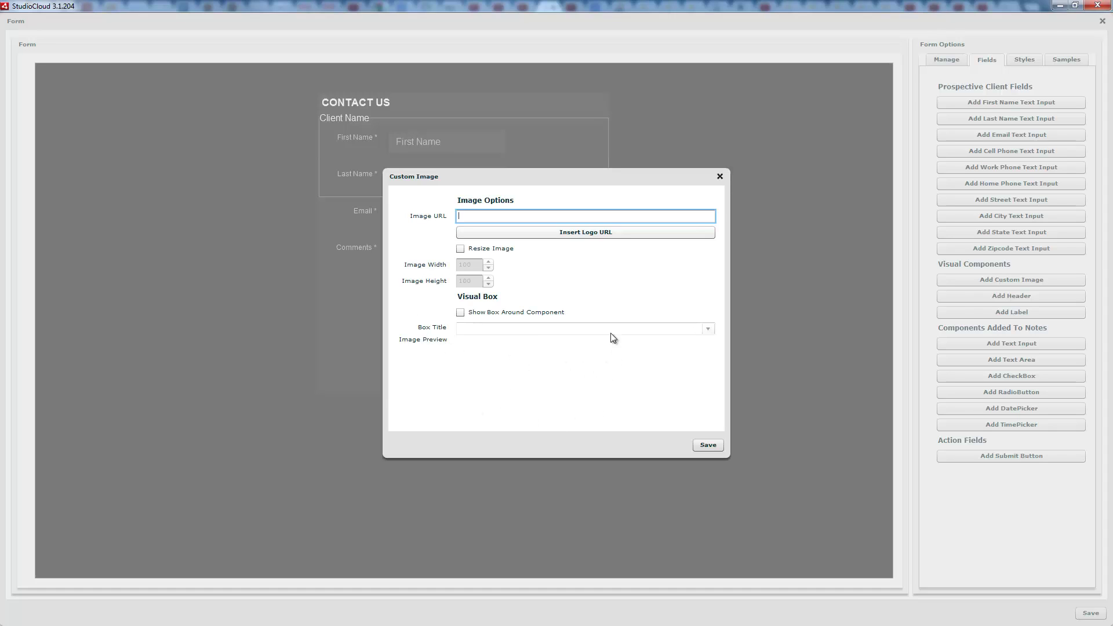
left_click(609, 234)
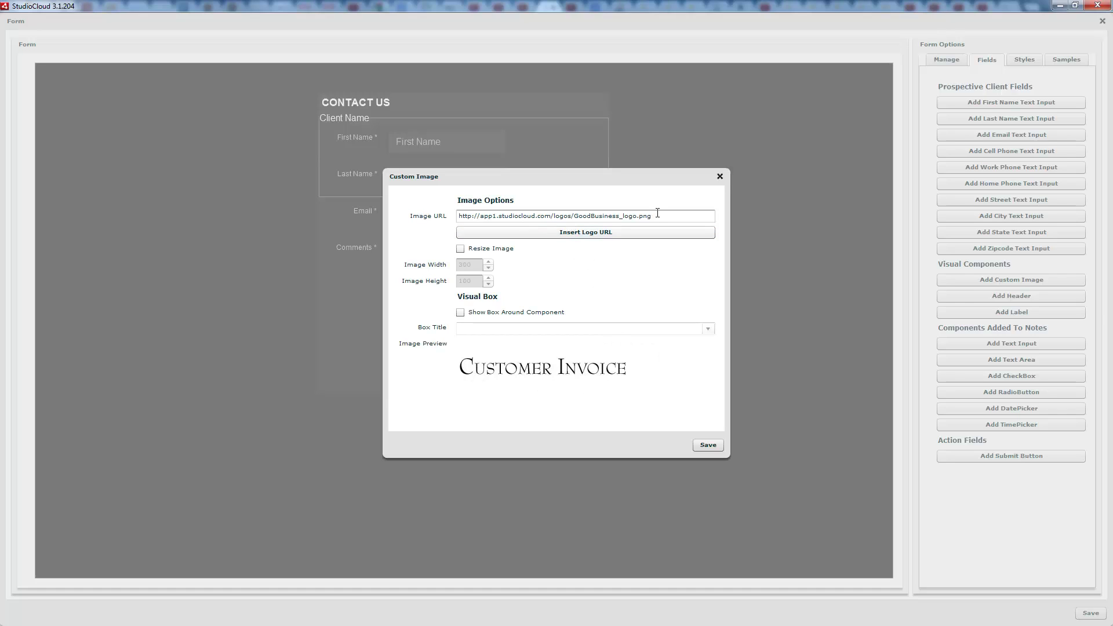
mouse_move(654, 216)
left_mouse_down()
mouse_move(487, 216)
mouse_move(654, 216)
left_mouse_up()
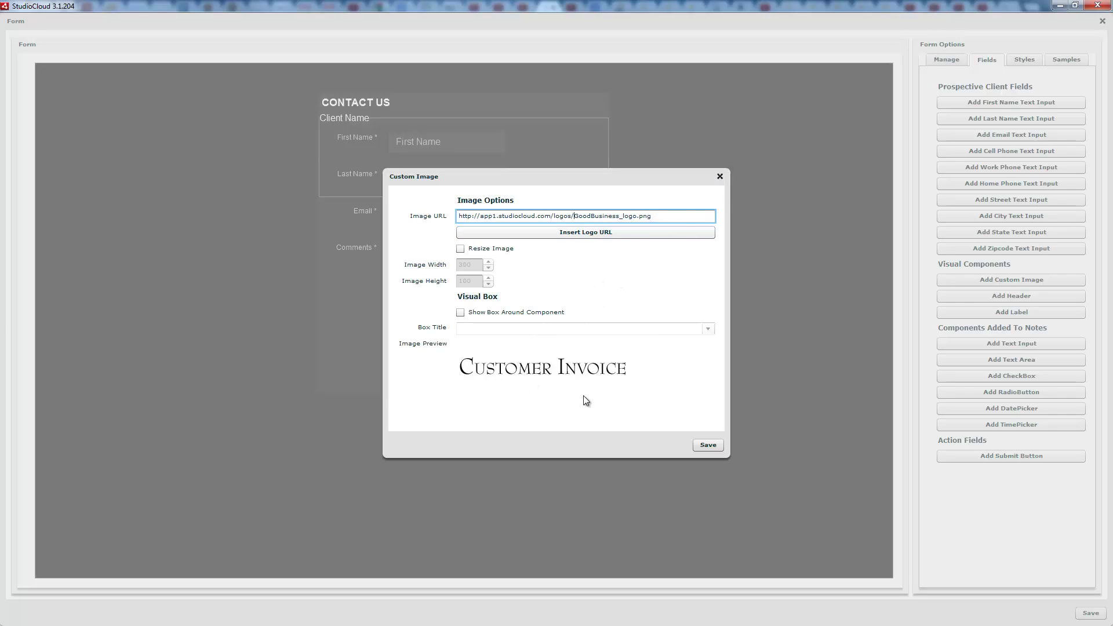
left_click(720, 177)
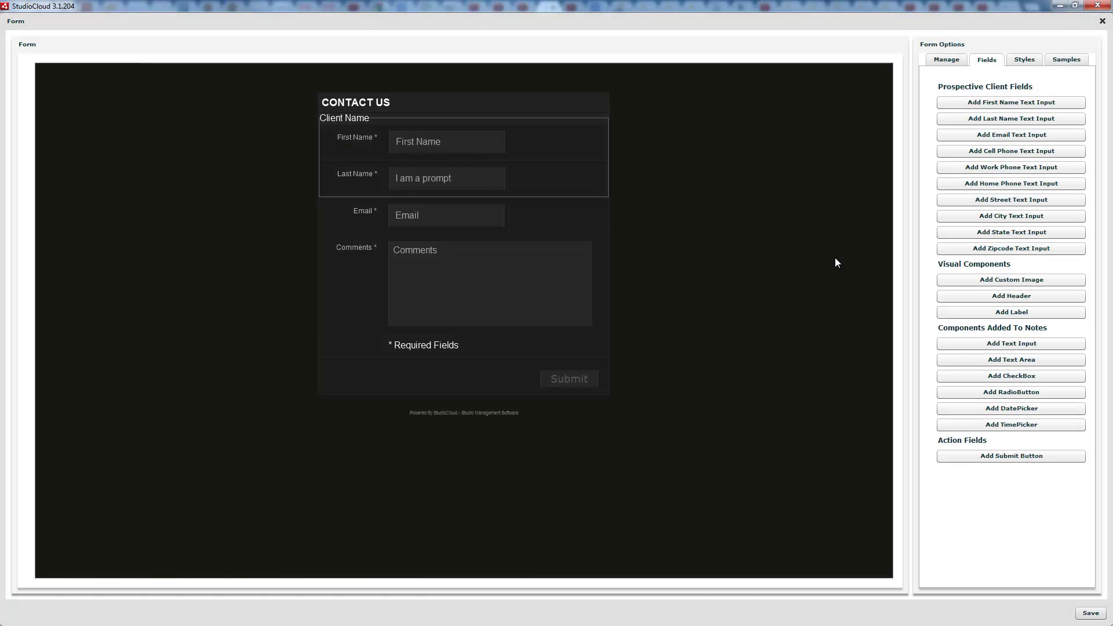
Step: View and close the options for a new text input, and enter "one line and thats it" in the form preview's Last Name field
left_click(991, 347)
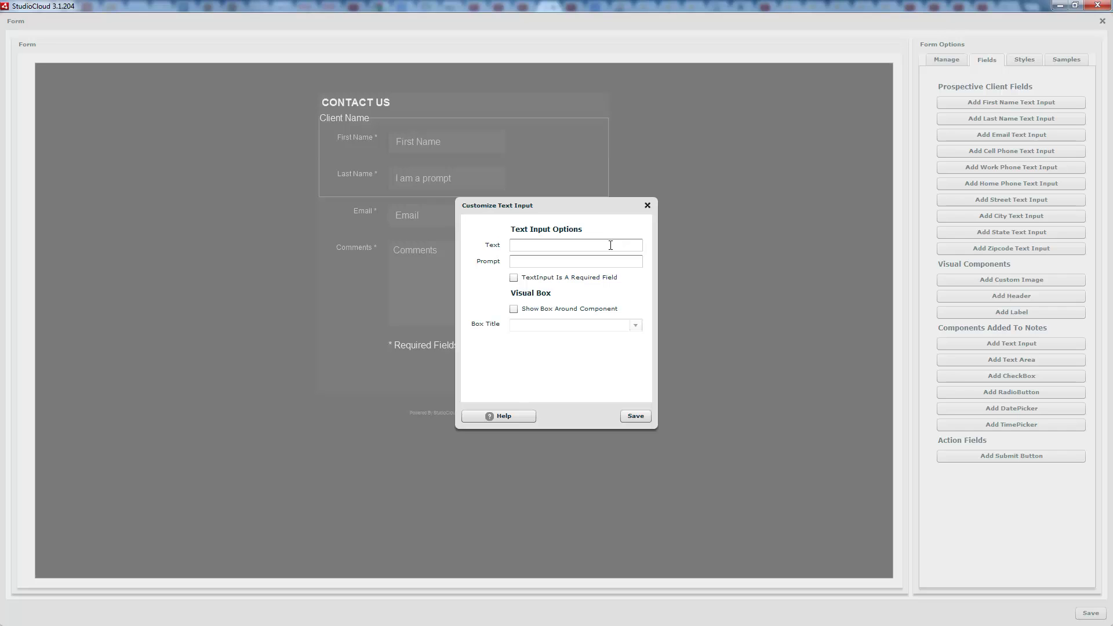
left_click(648, 205)
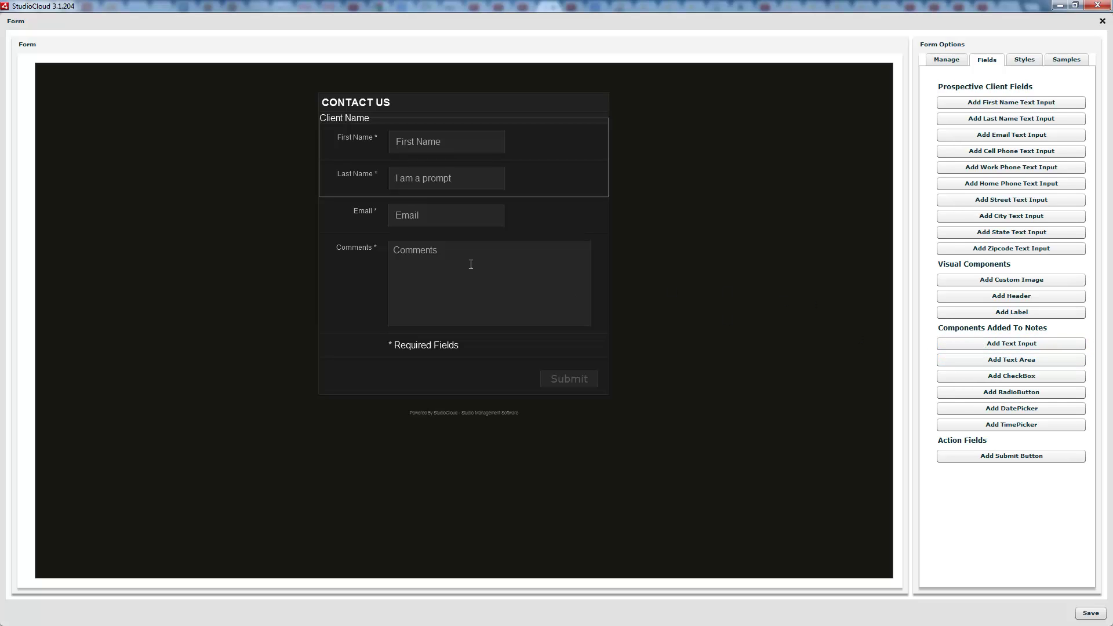
left_click(421, 182)
type("one line and thats it")
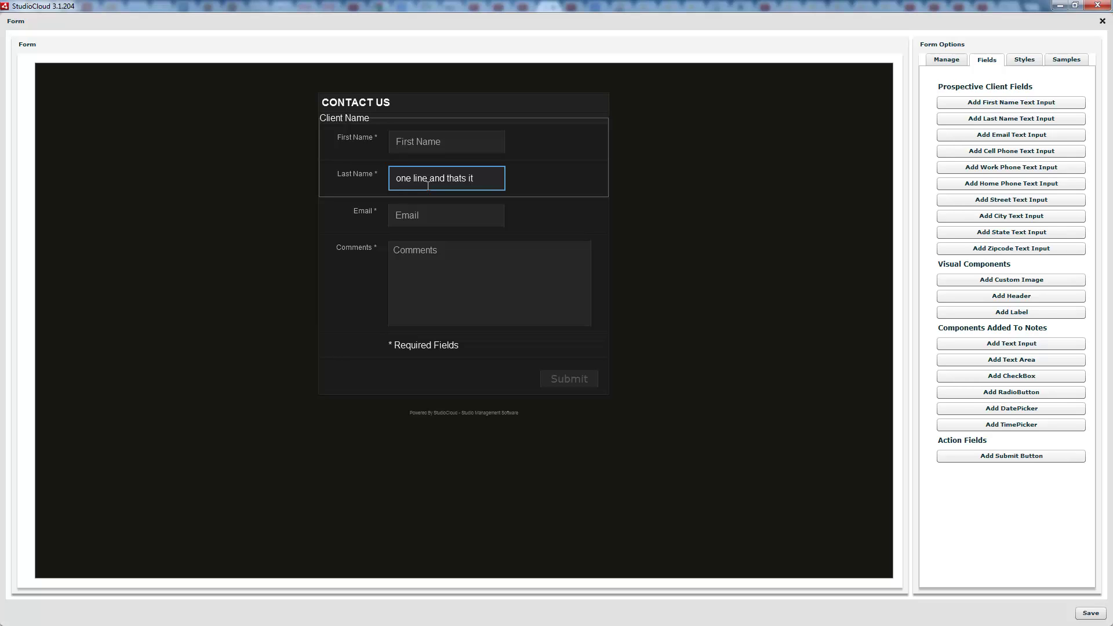
Step: Enter the three lines "mulitple lines", "this is great" and "how are you" in the form preview's Comments area
left_click(439, 246)
type("mulitple lines")
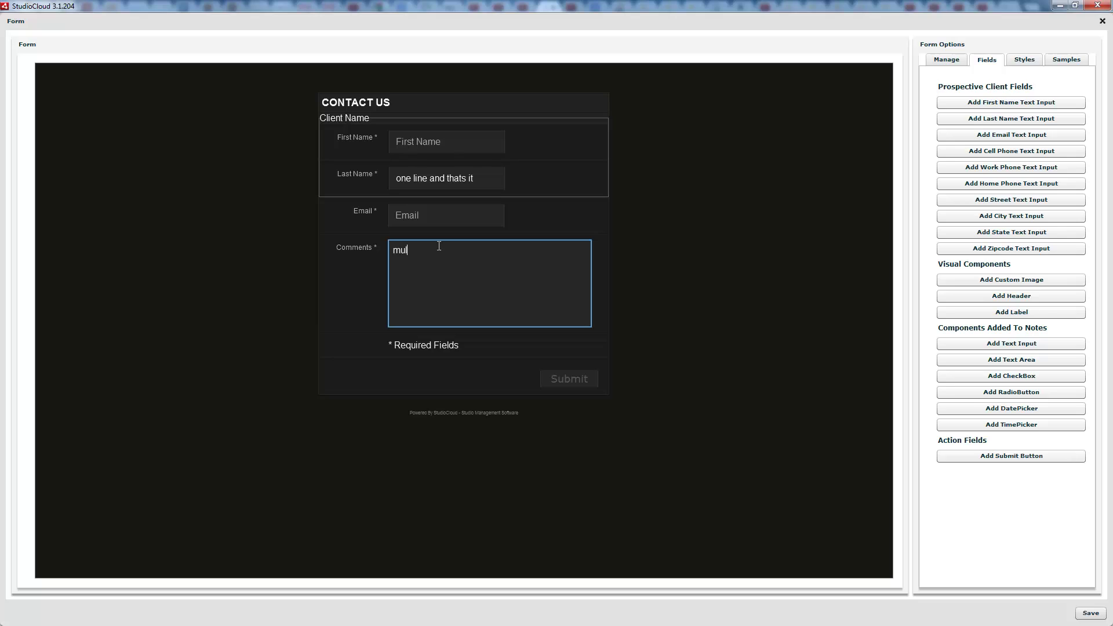
key("Return")
type("this is great")
key("Return")
type("how are you")
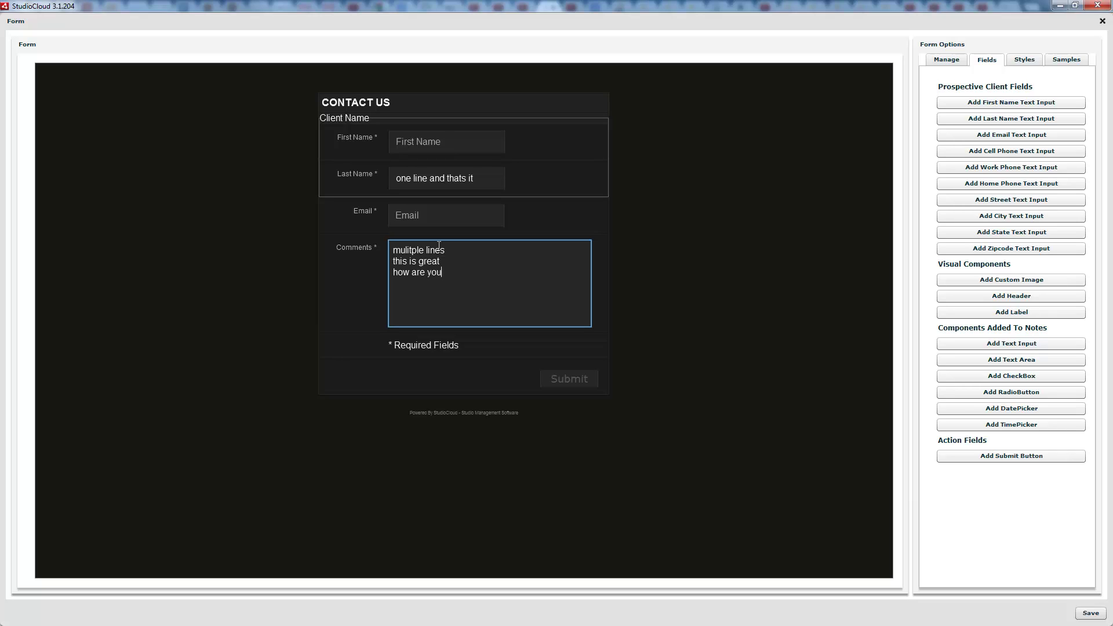
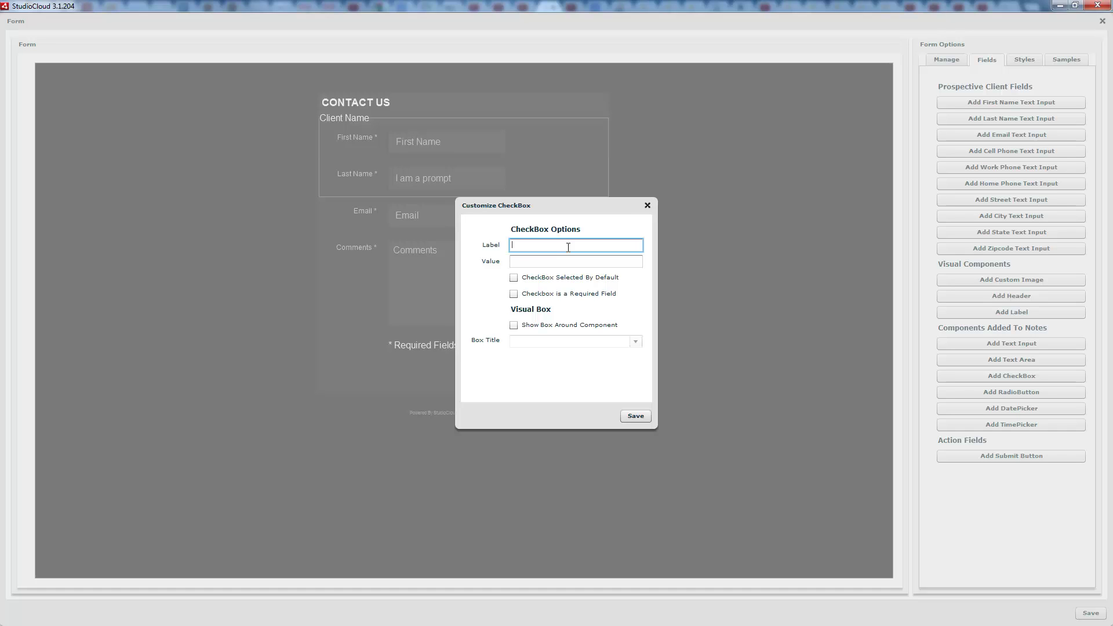
Step: Close the checkbox options without saving and add a label reading "Do you like cheese" to the form
left_click(648, 206)
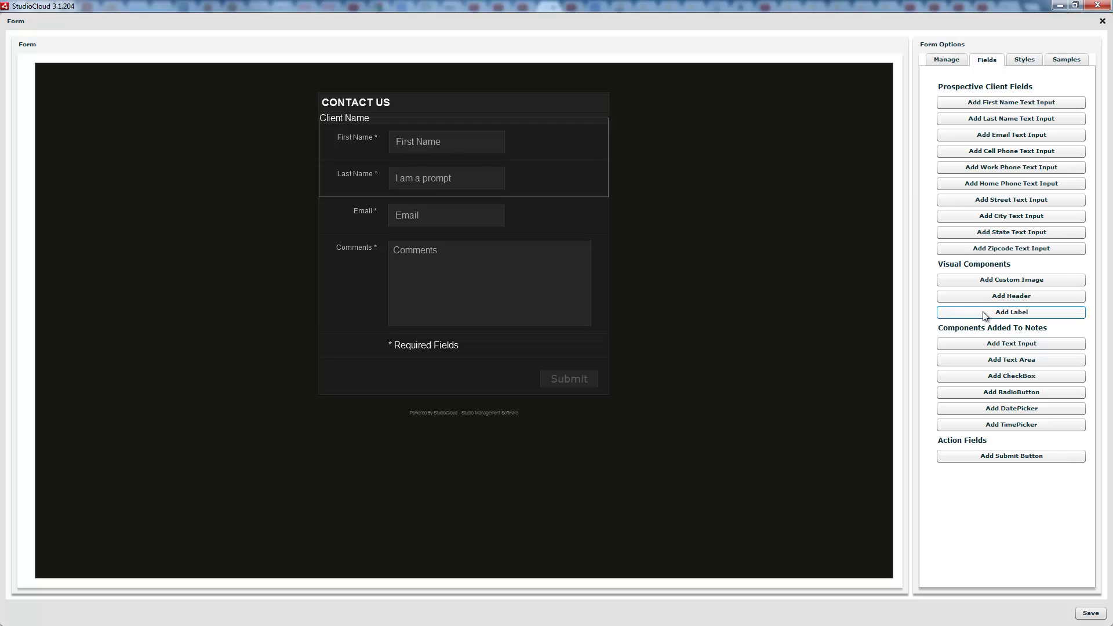
left_click(1012, 312)
type("D")
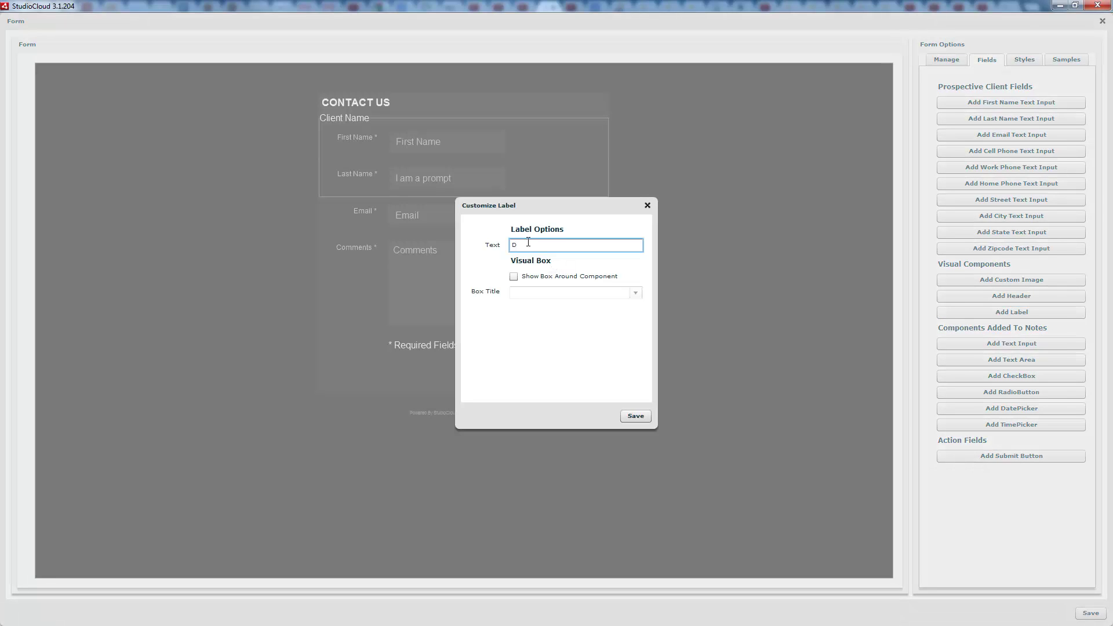
type("o you like cheese")
left_click(635, 416)
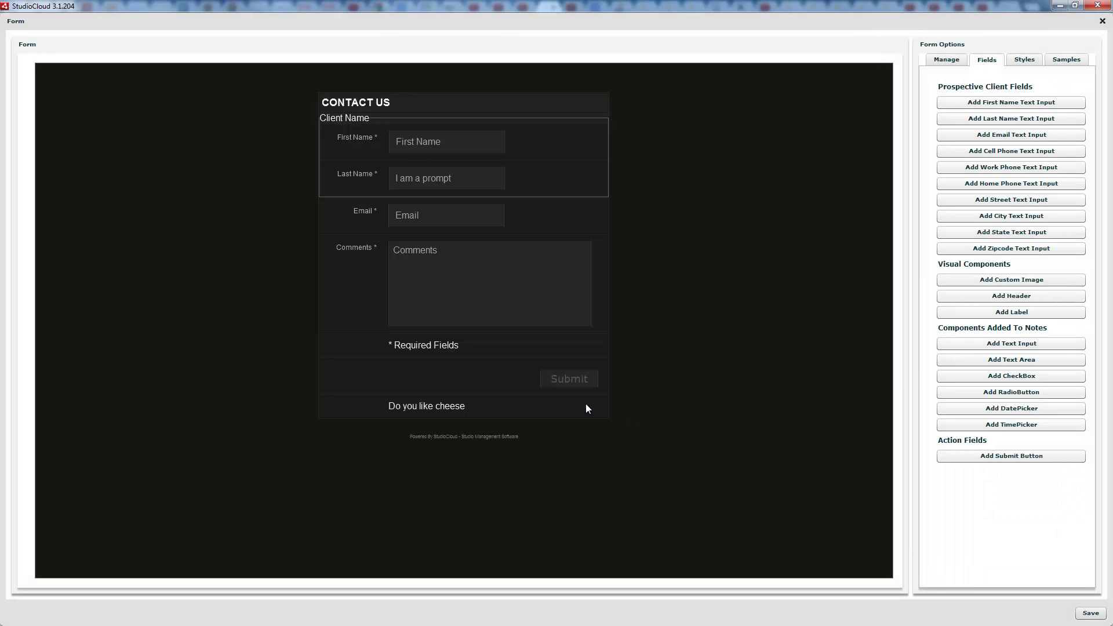
Step: Add a checkbox labelled "Yes" that is selected by default, leaving its value empty
left_click(1008, 375)
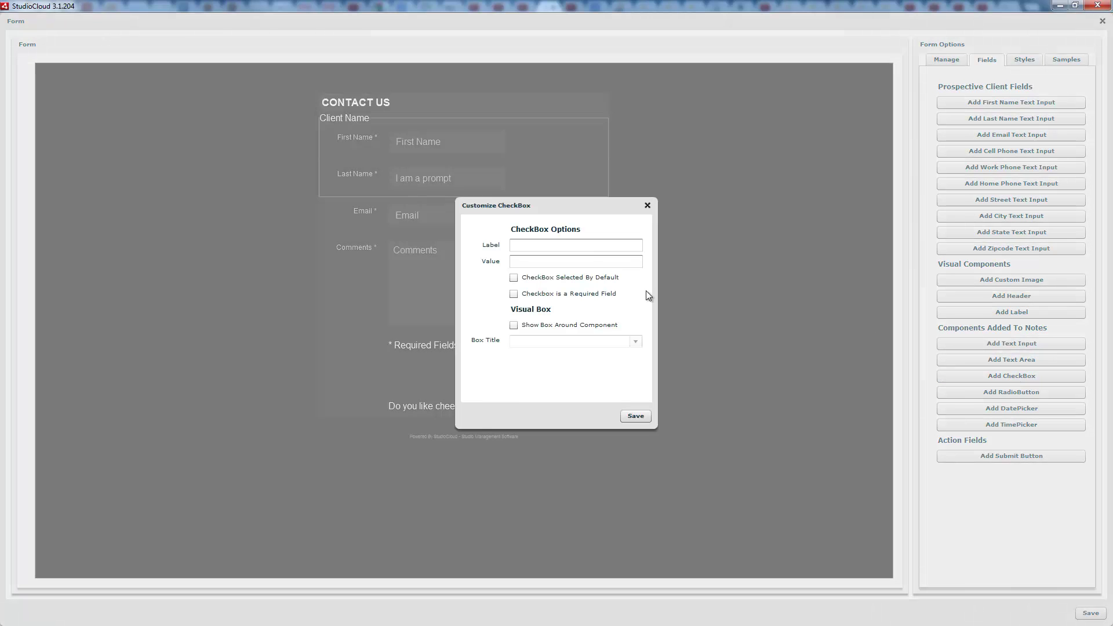
left_click(576, 244)
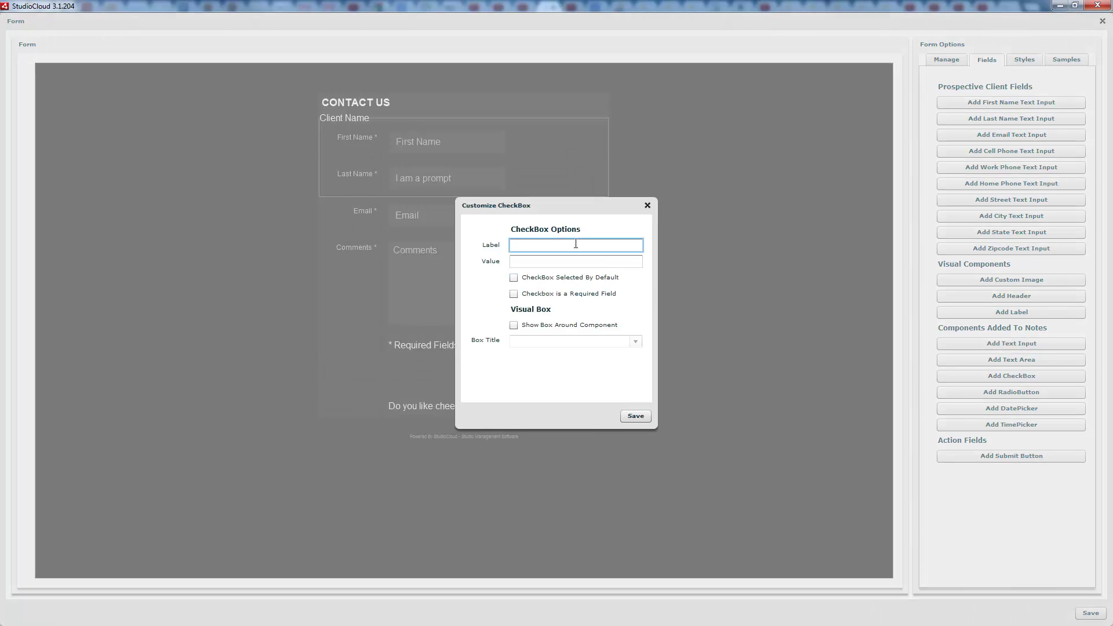
type("Yes")
left_click(573, 261)
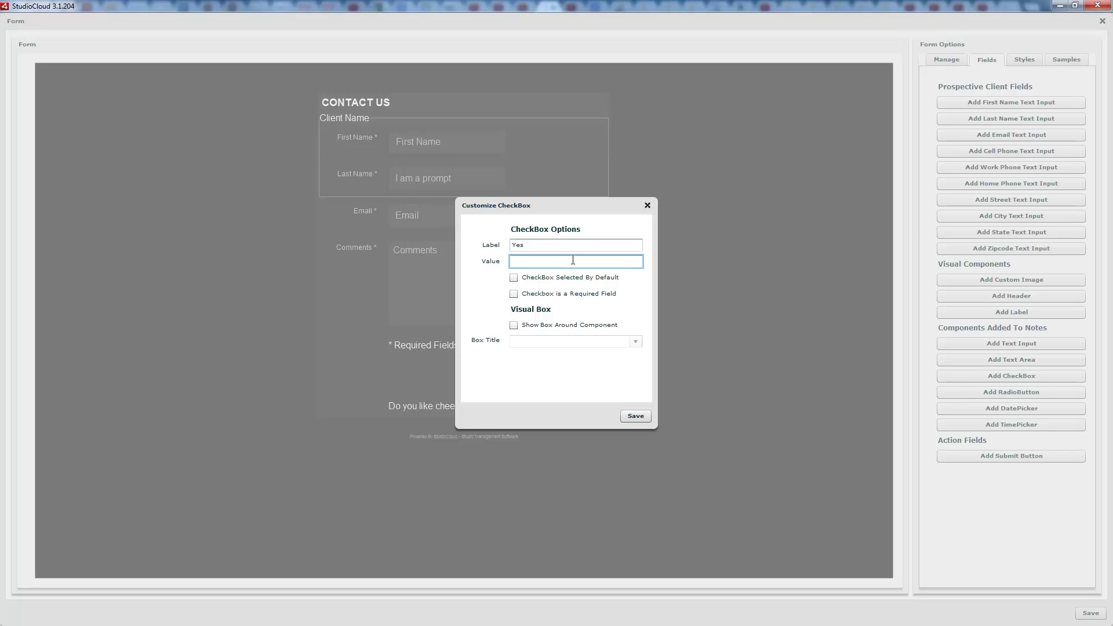
left_click(529, 279)
left_click(641, 418)
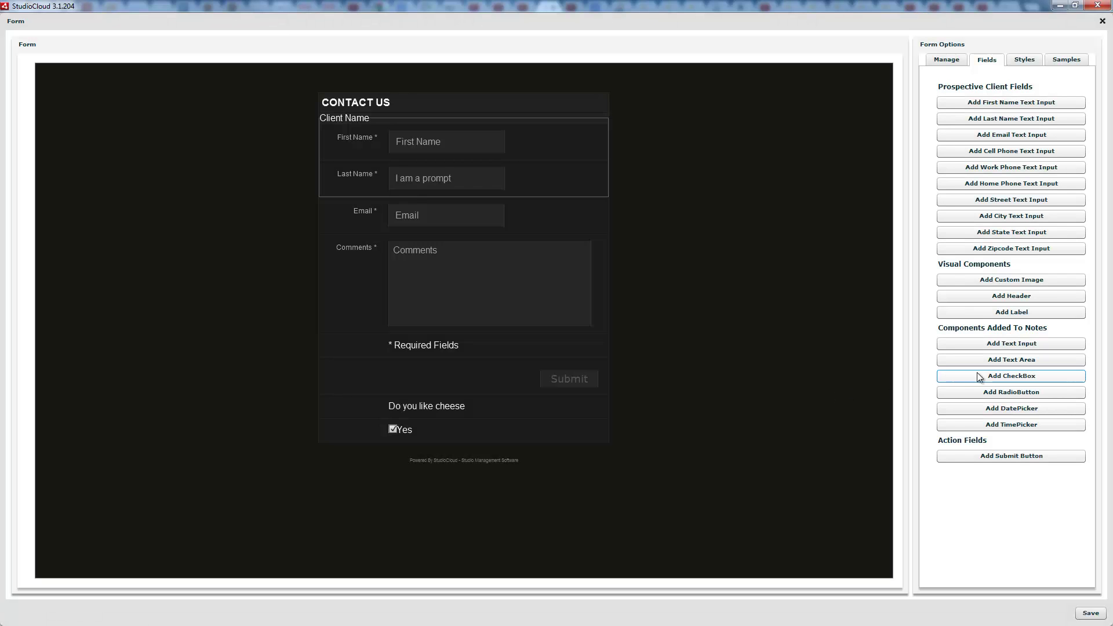
Step: Add a second checkbox labelled "No" to the form
left_click(987, 376)
left_click(534, 244)
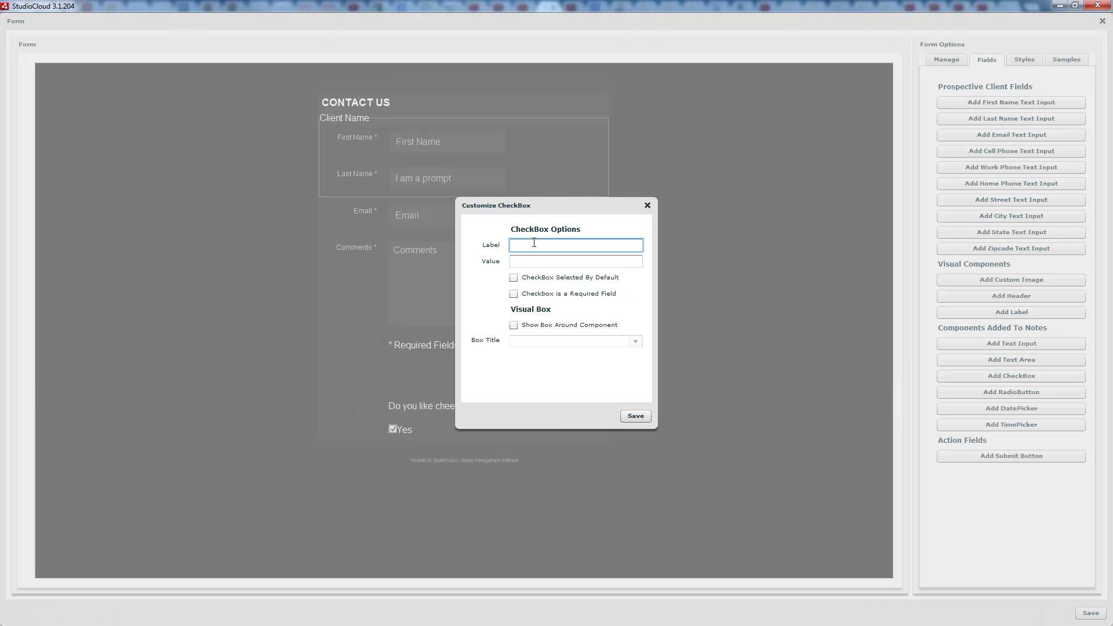
left_click(640, 418)
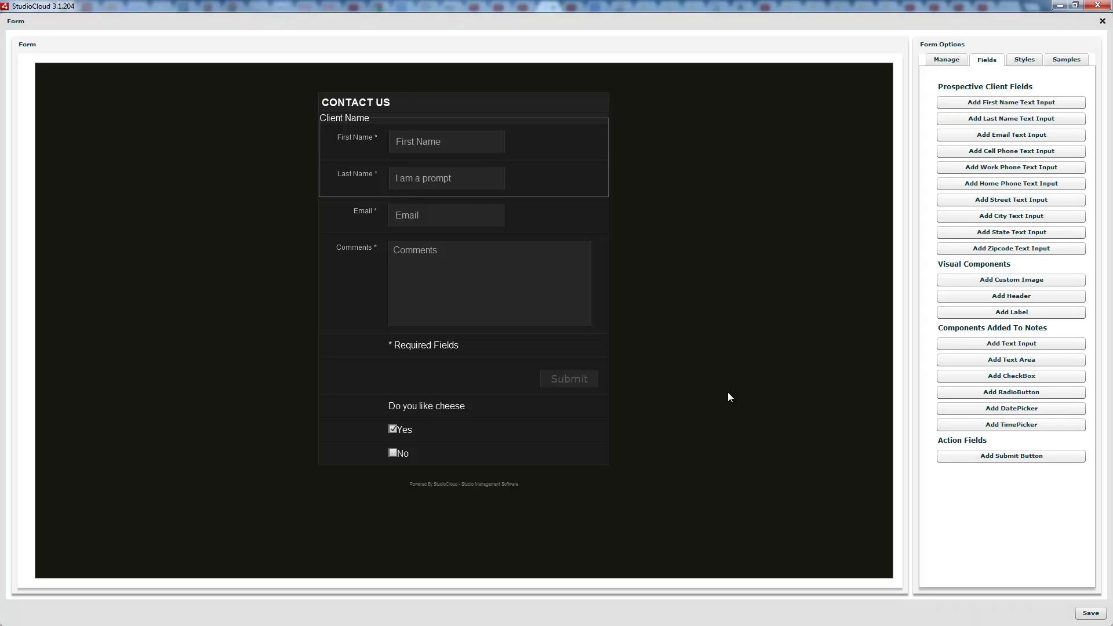
Step: Test toggling the Yes and No checkboxes in the form preview
left_click(394, 429)
left_click(393, 451)
left_click(395, 430)
Step: Examine the Label and Value fields in the options for a new checkbox, closing them without saving
left_click(1014, 377)
left_click(516, 245)
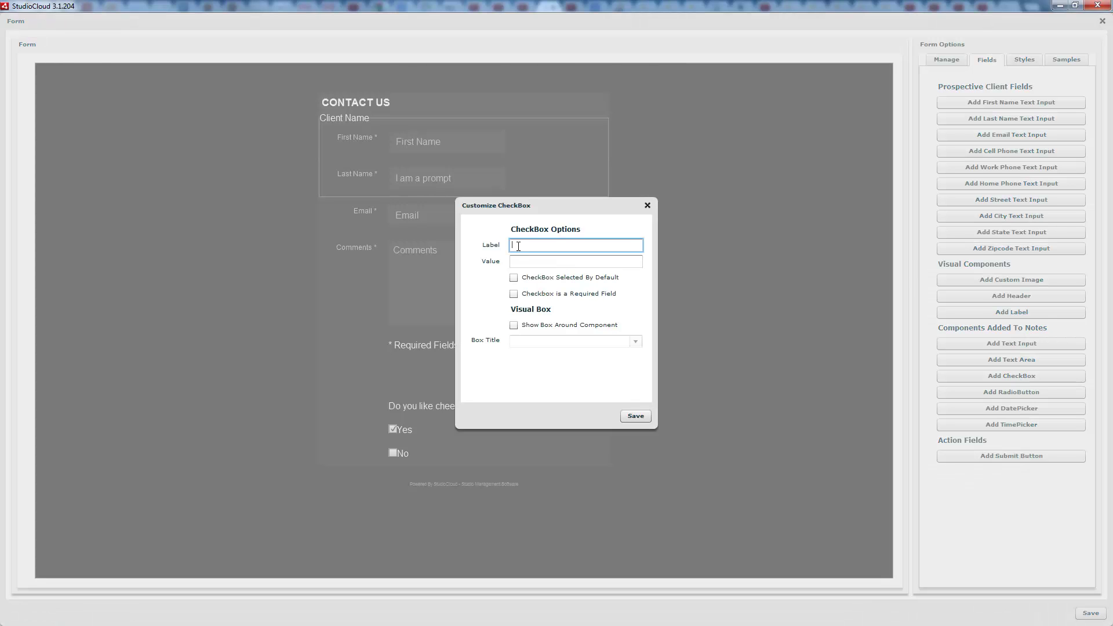
left_click(516, 260)
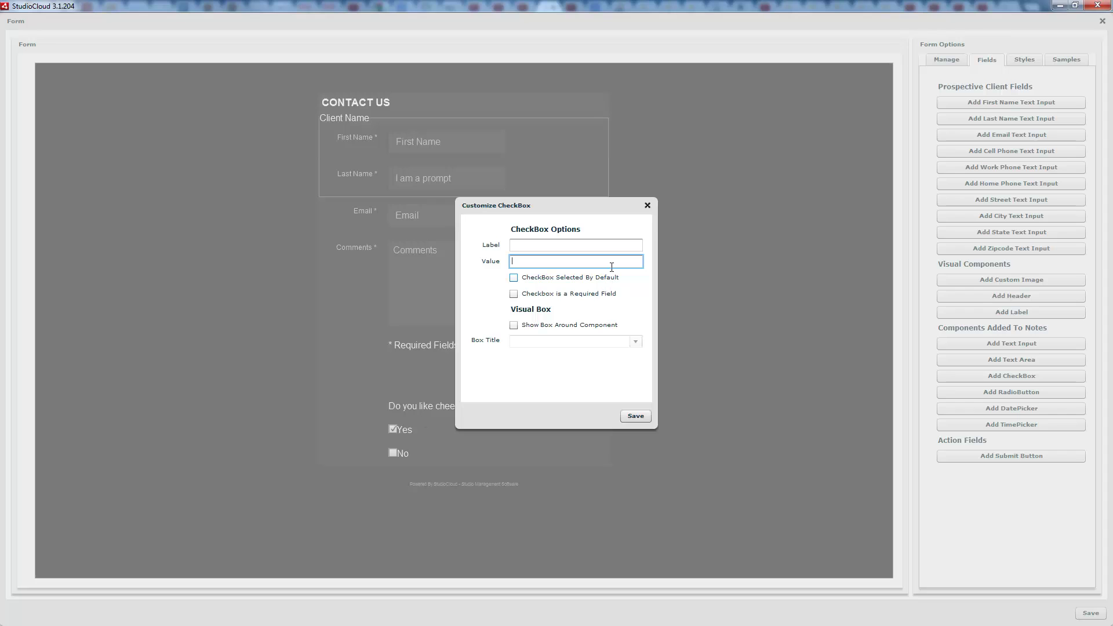
left_click(647, 206)
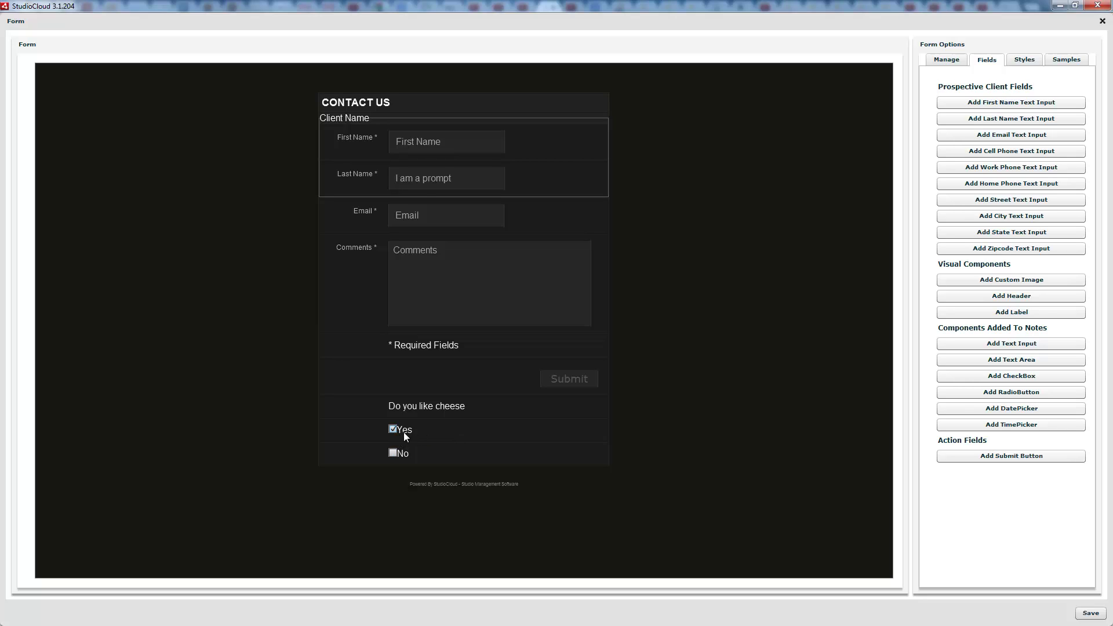
left_click(990, 376)
left_click(530, 246)
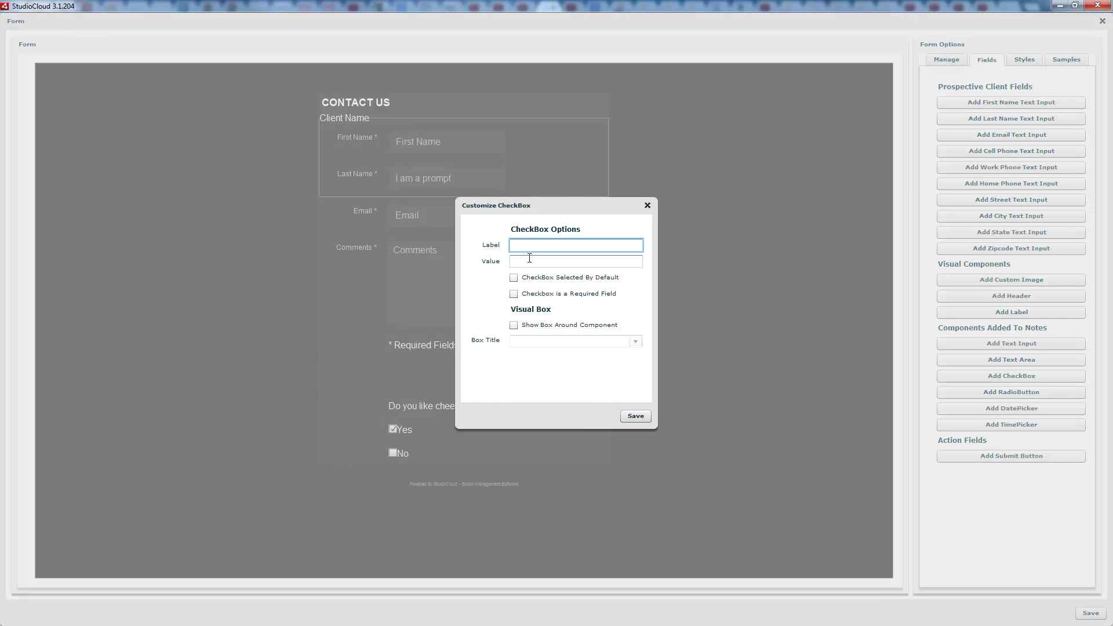
left_click(529, 261)
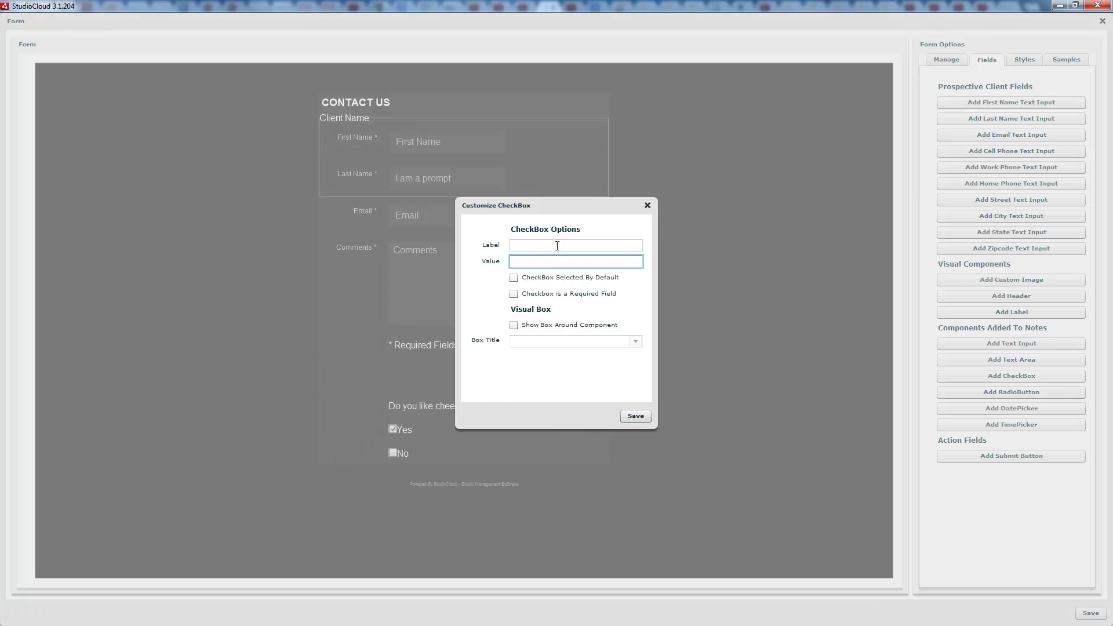
left_click(647, 206)
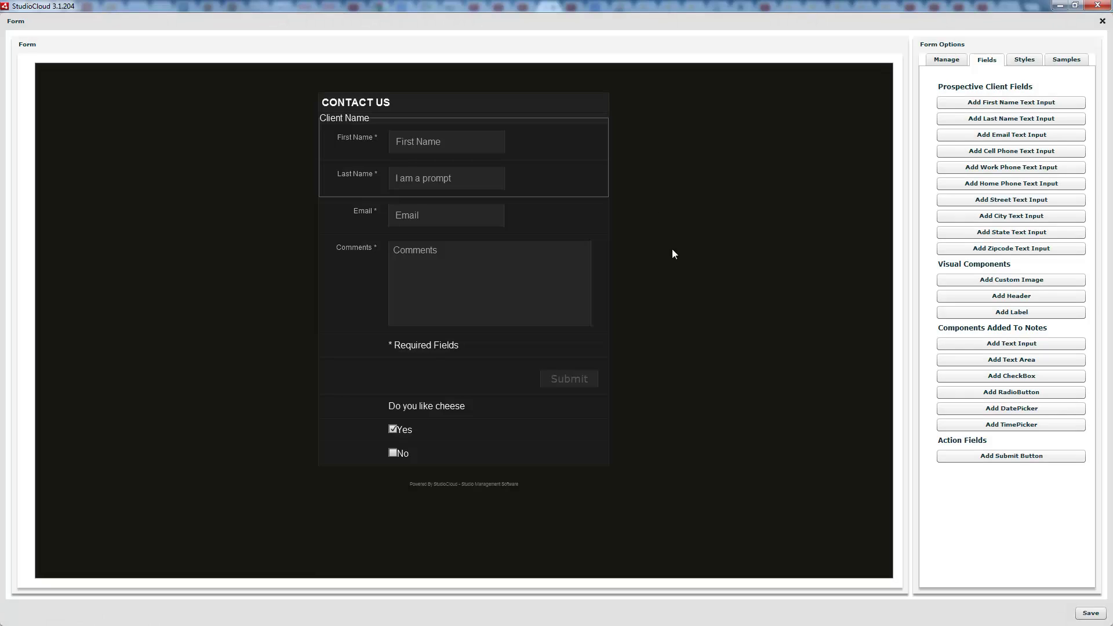
Step: Add a checkbox labelled "Do you like cheese" with the value "Yes" to the form
left_click(1015, 378)
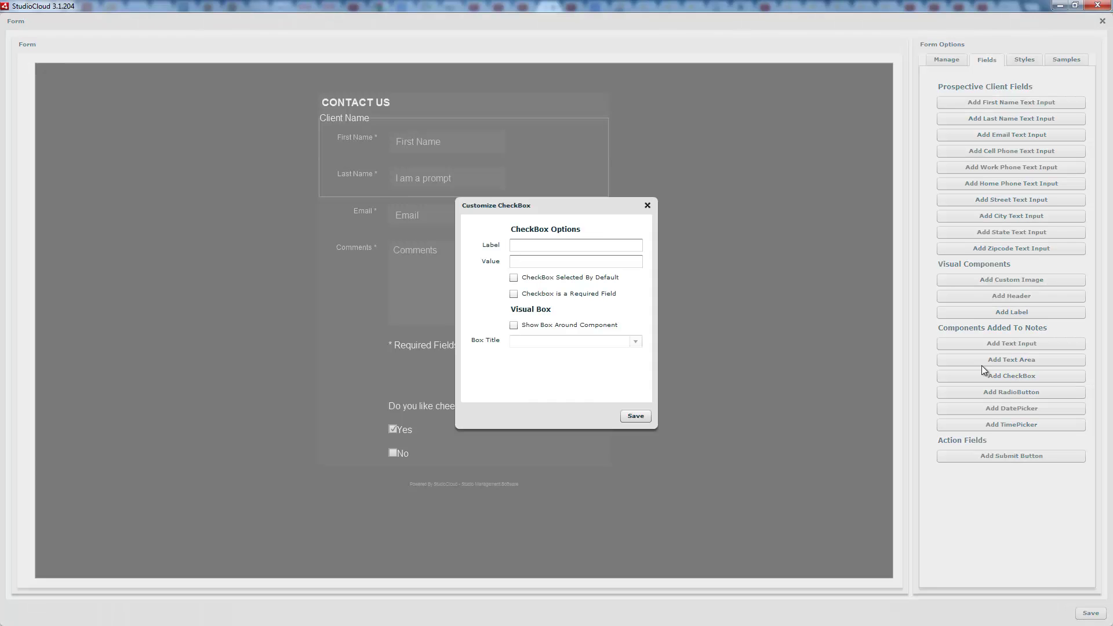
left_click(592, 246)
type("Do you")
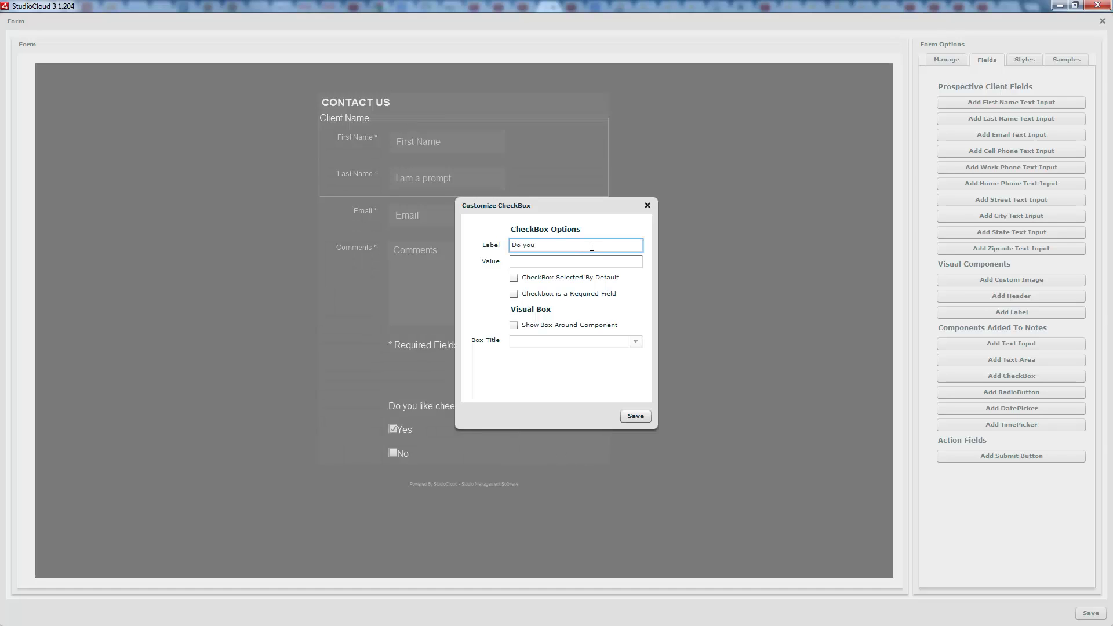
type(" like cheese")
key("Tab")
type("Yes")
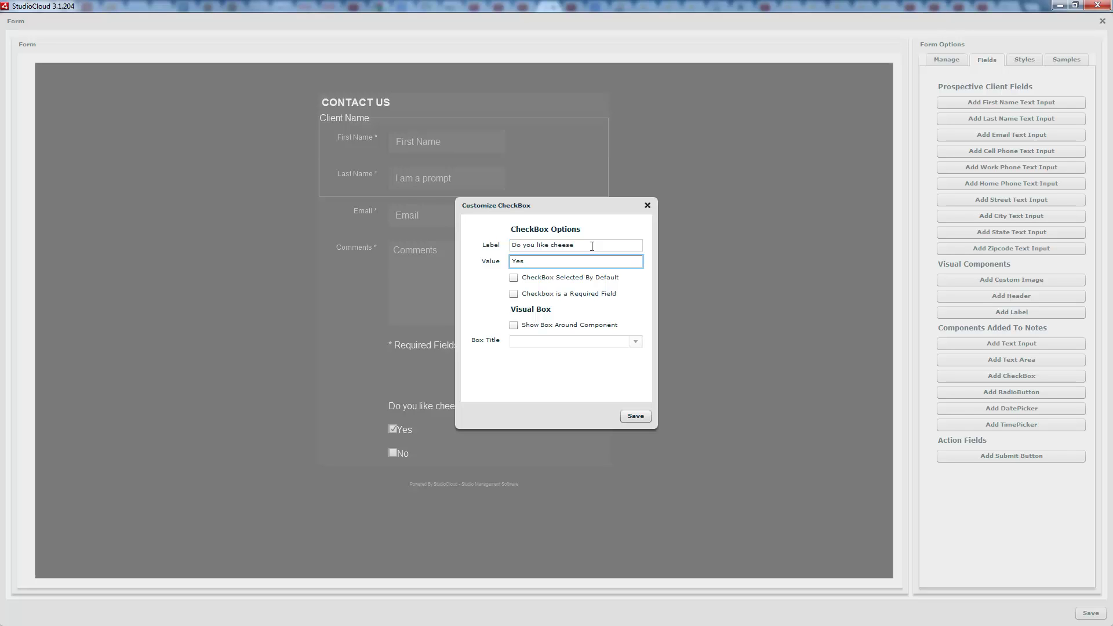
left_click(634, 417)
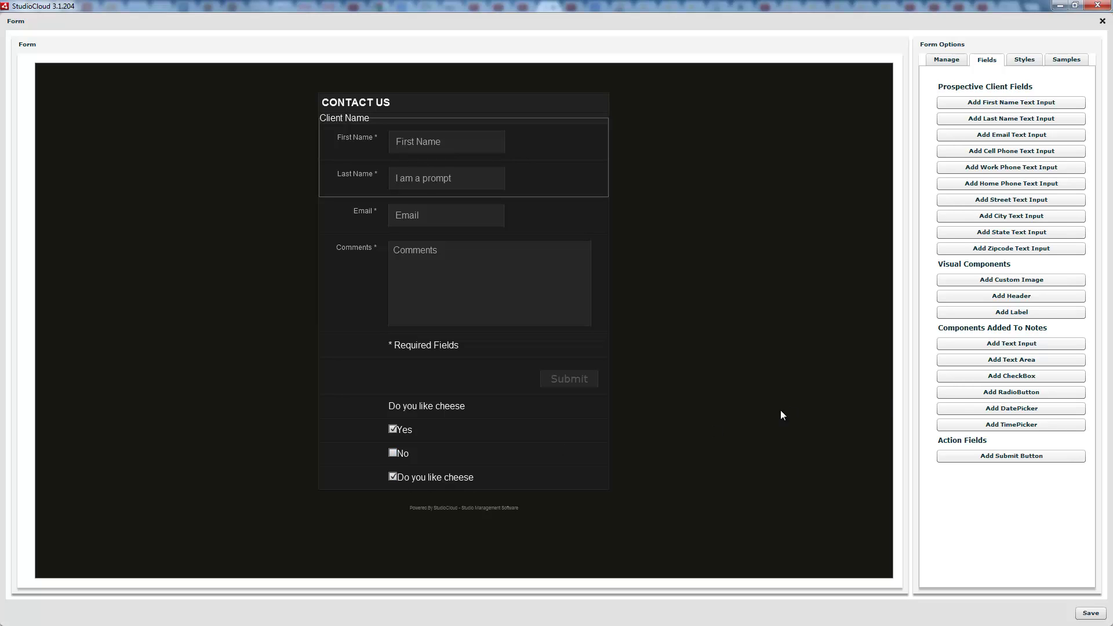
Step: Add another checkbox with both its label and its value set to "Yes"
left_click(989, 376)
left_click(623, 244)
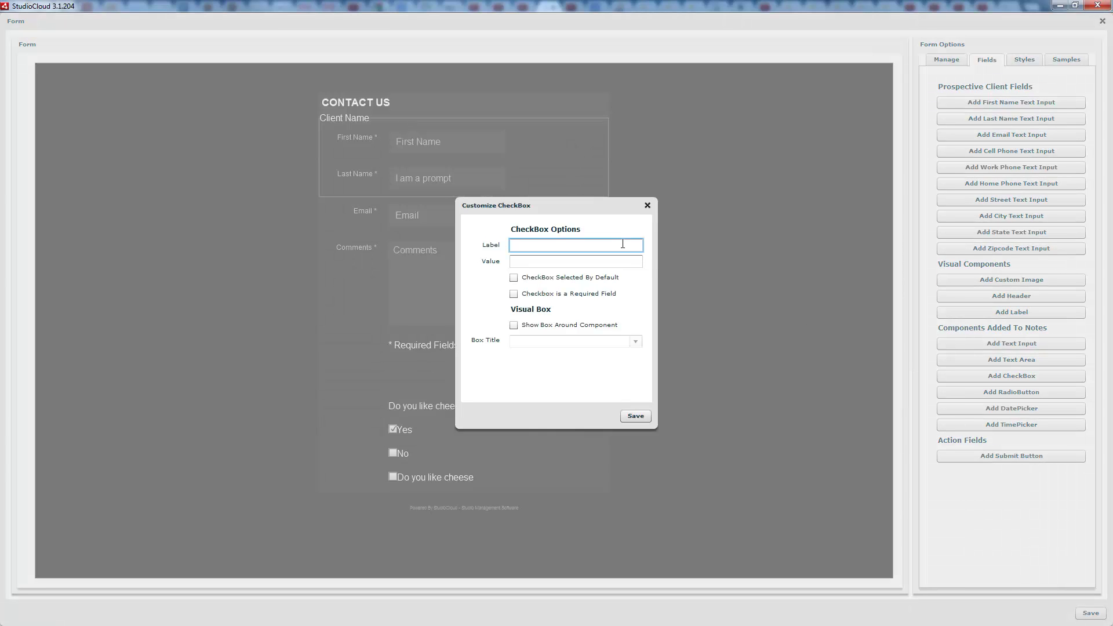
type("Do")
key("BackSpace")
type("Yes")
key("Tab")
type("Yes")
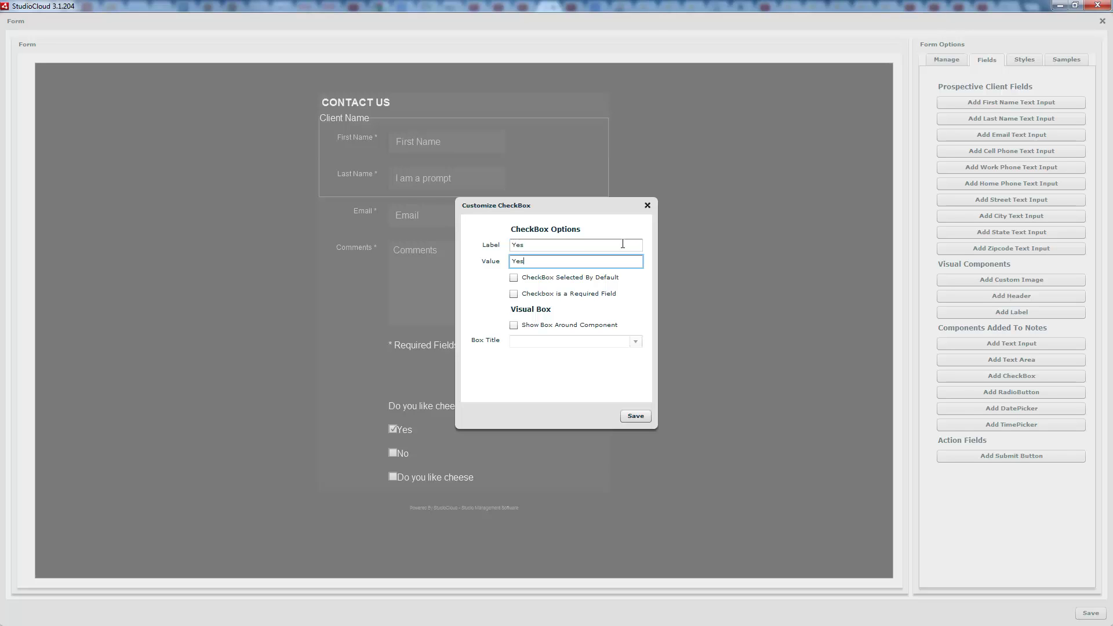
left_click(640, 415)
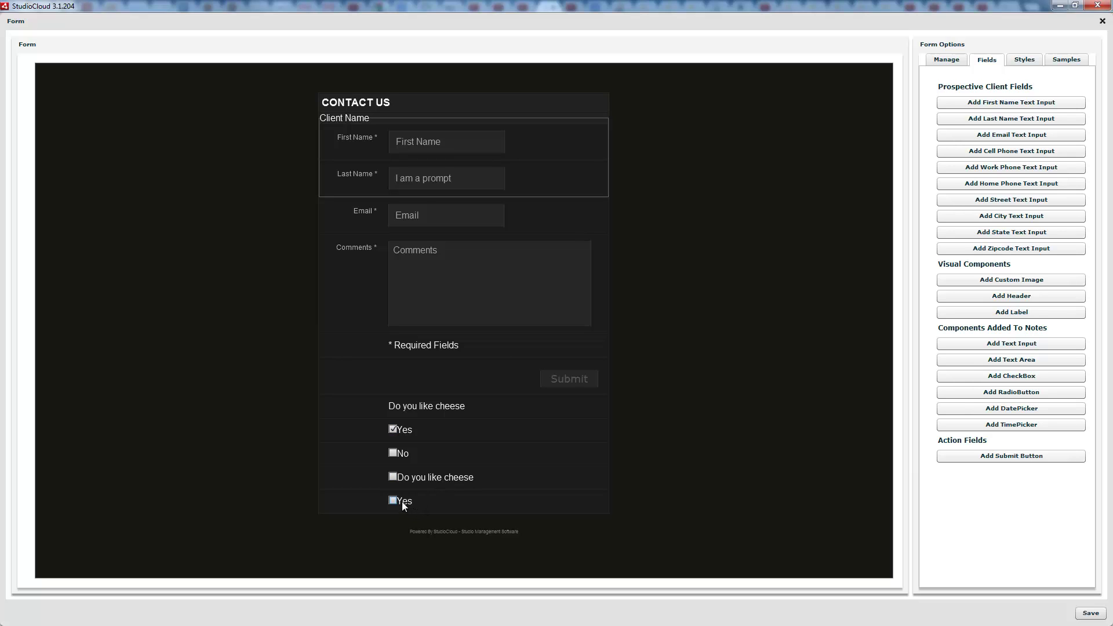
Step: Review the label and value in the options of the last Yes checkbox, closing them without saving
left_click(1018, 375)
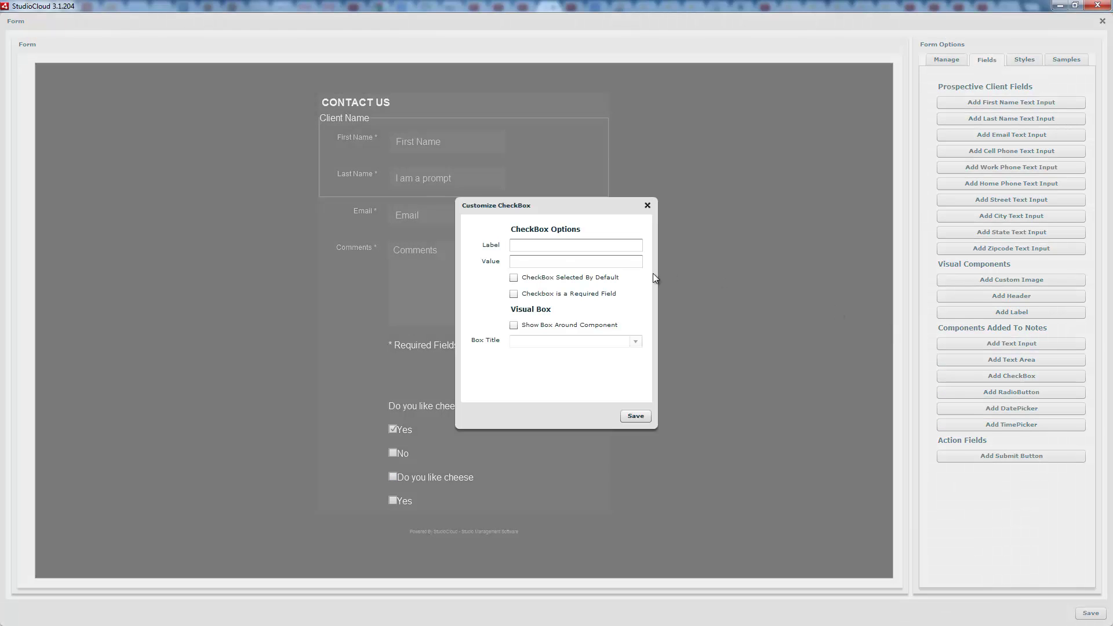
left_click(647, 206)
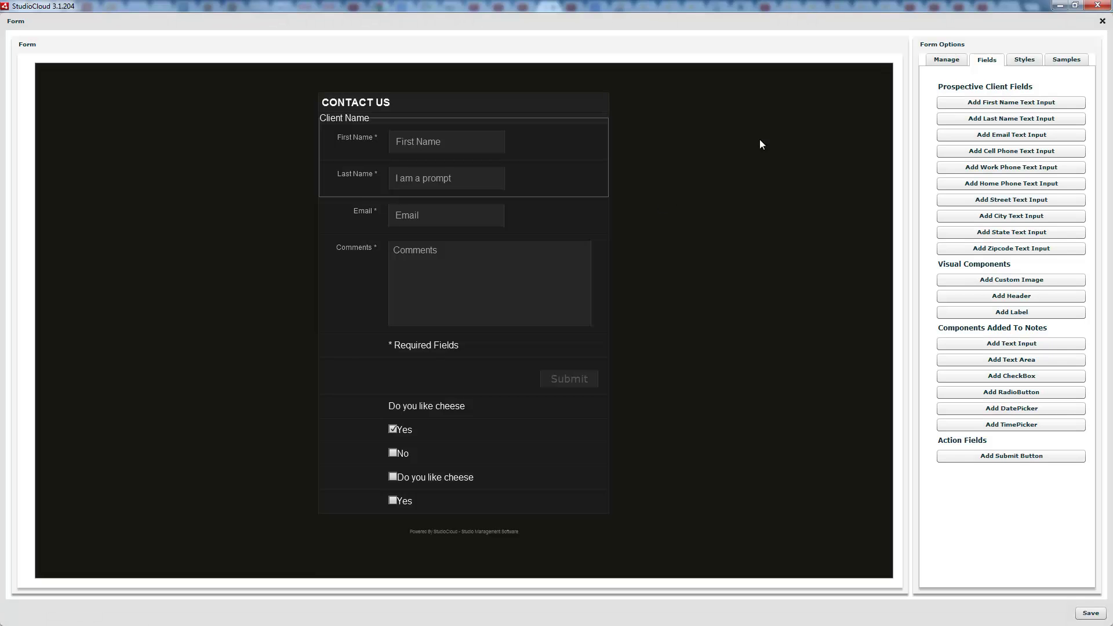
left_click(954, 60)
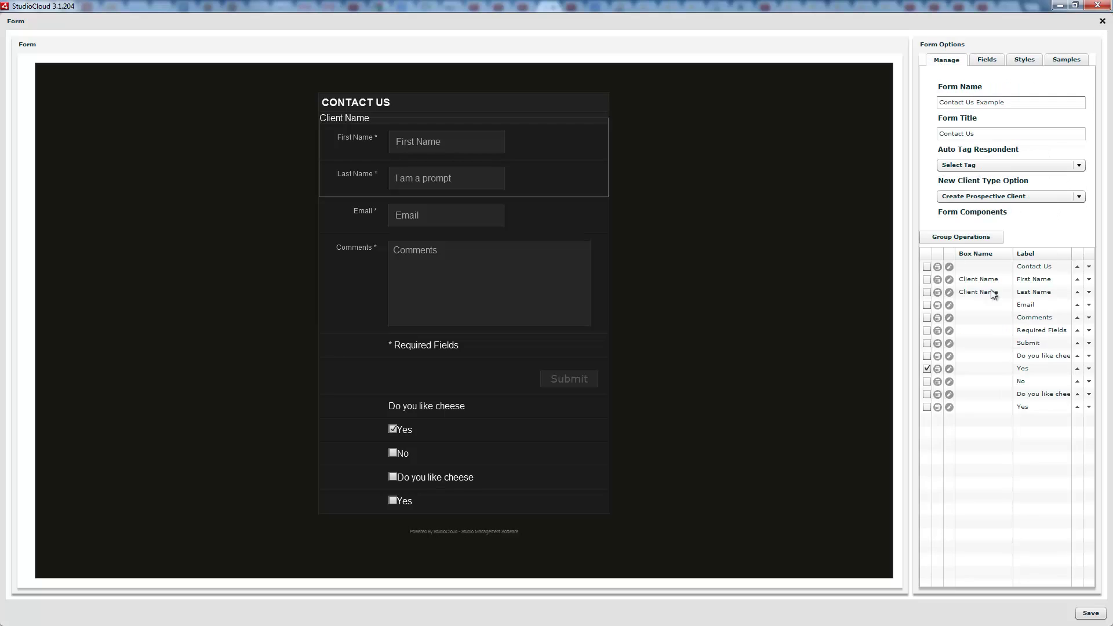
left_click(949, 407)
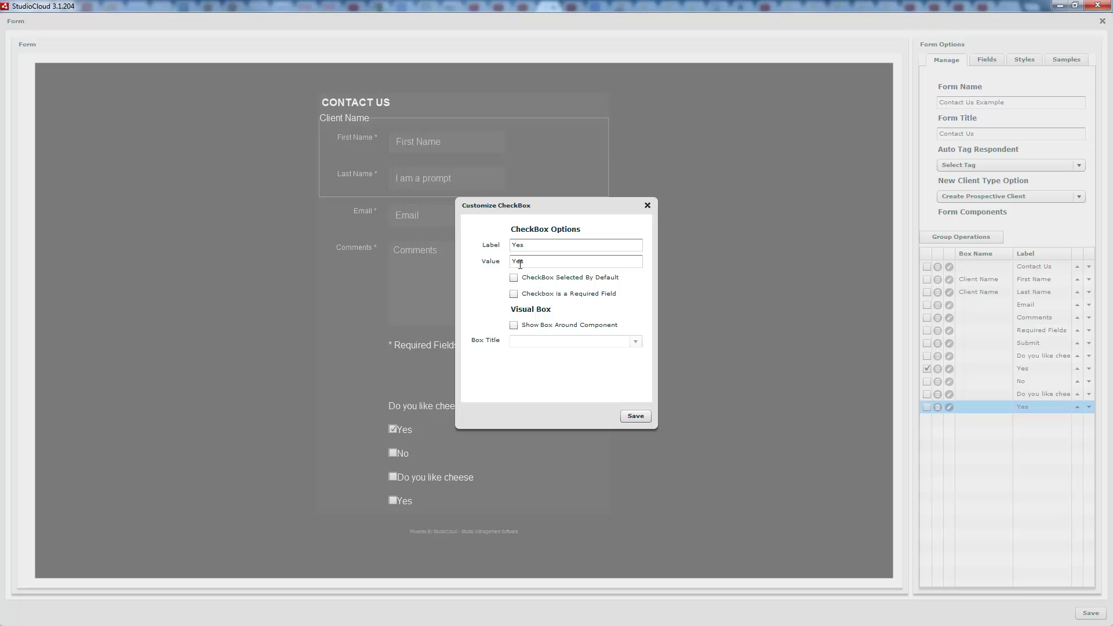
double_click(518, 244)
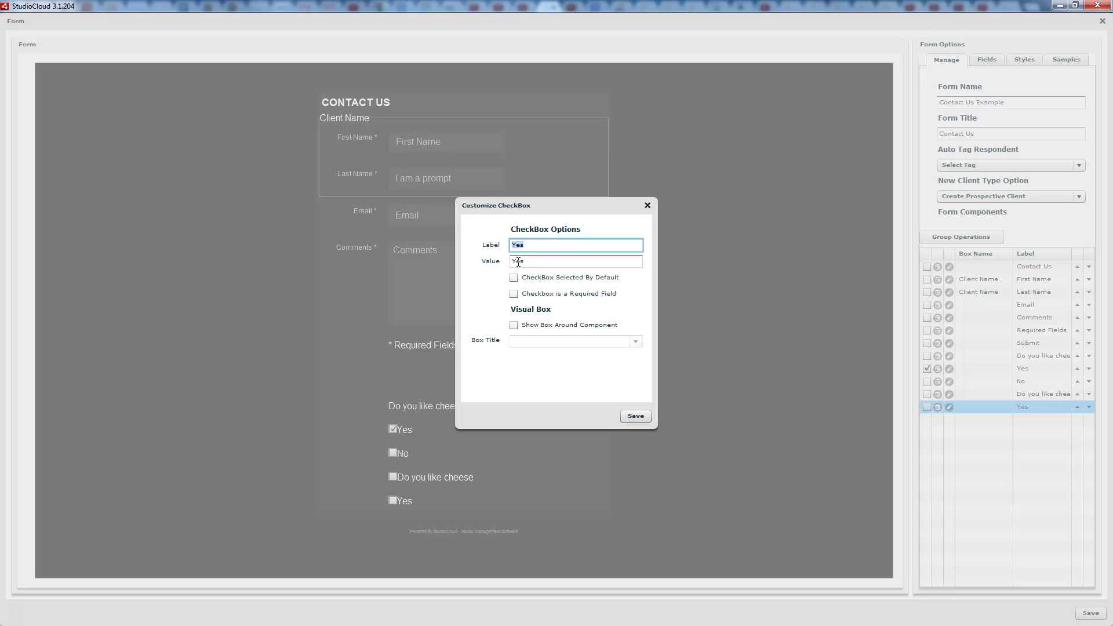
double_click(518, 260)
left_click(530, 261)
left_click(539, 259)
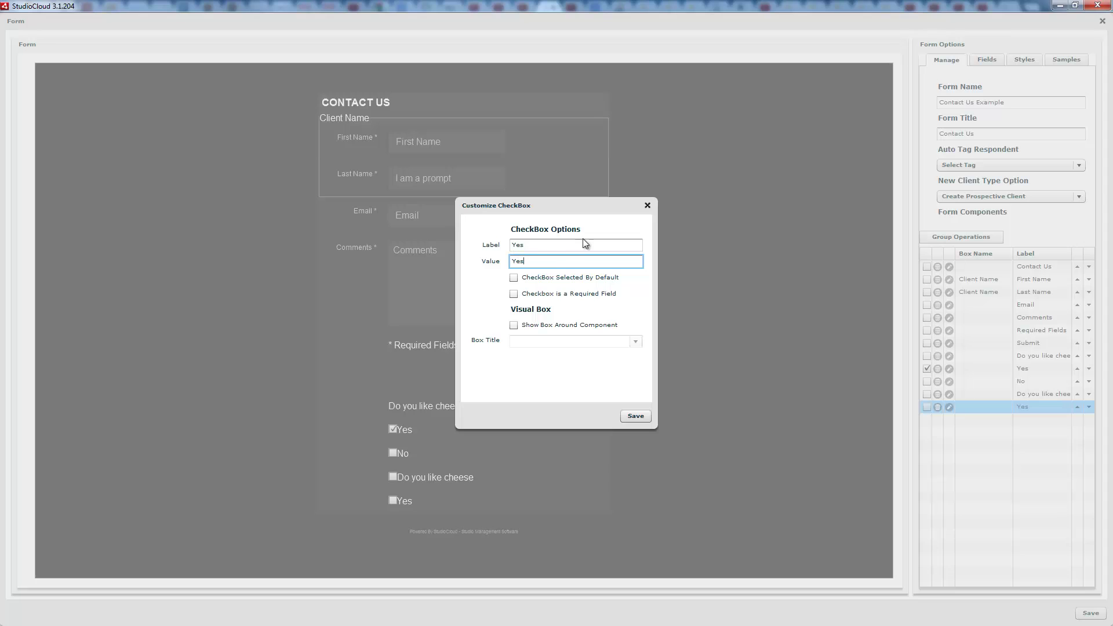
left_click(647, 205)
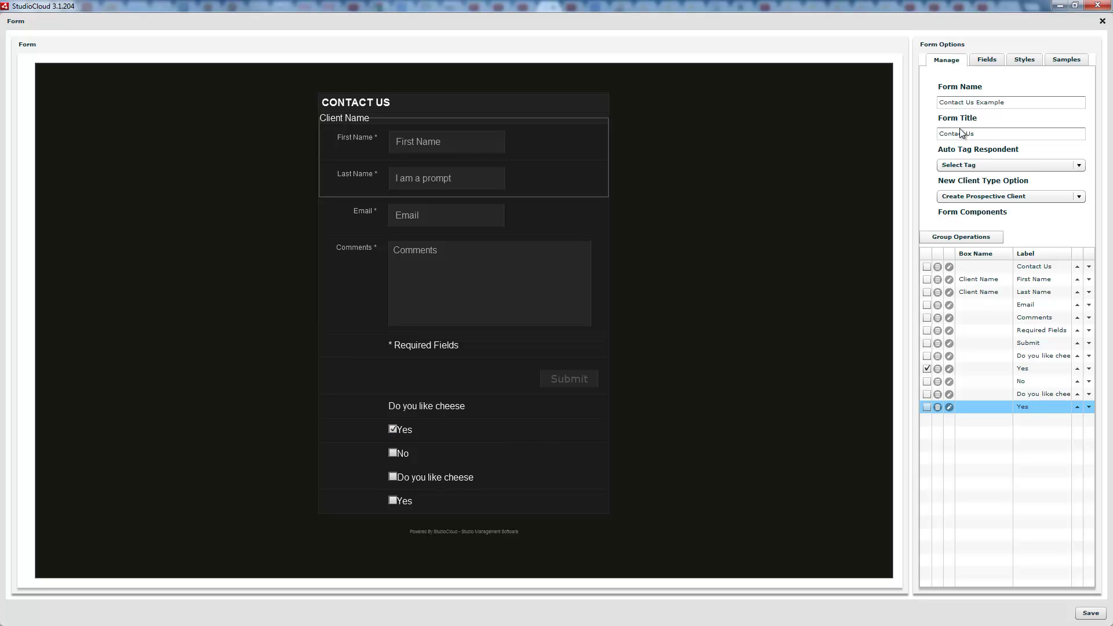
Step: View the options for a new checkbox and close them without saving
left_click(987, 63)
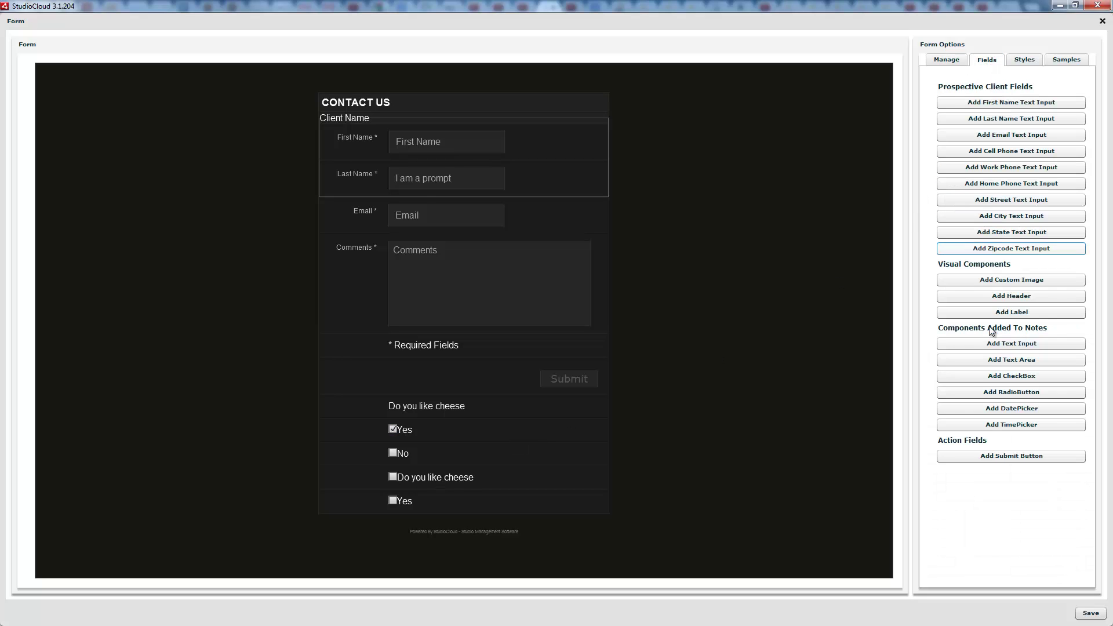
left_click(990, 377)
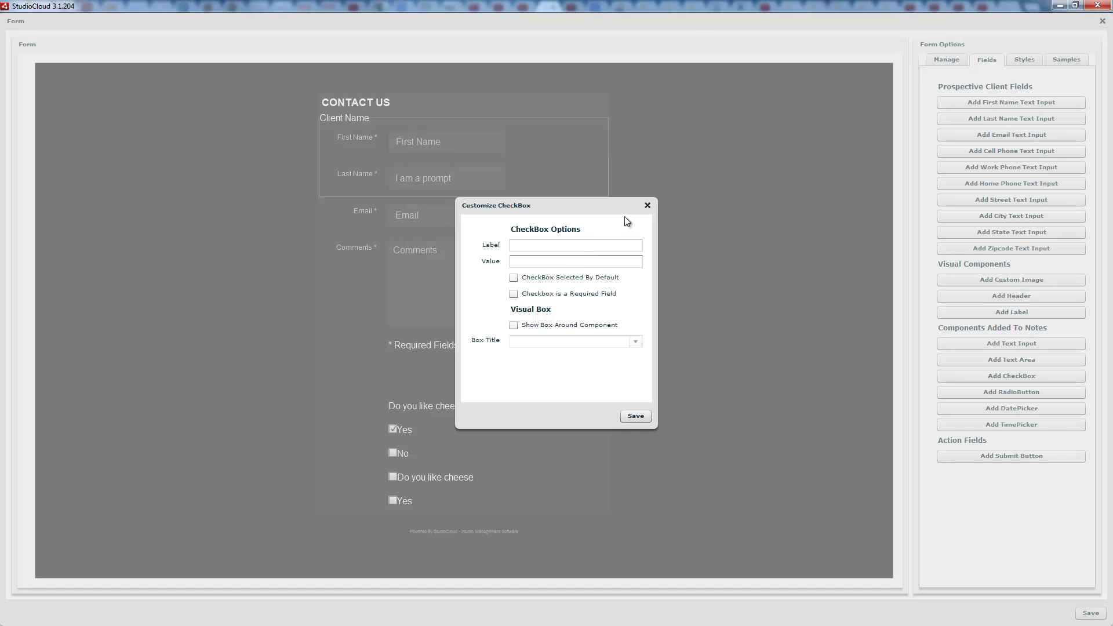
left_click(647, 205)
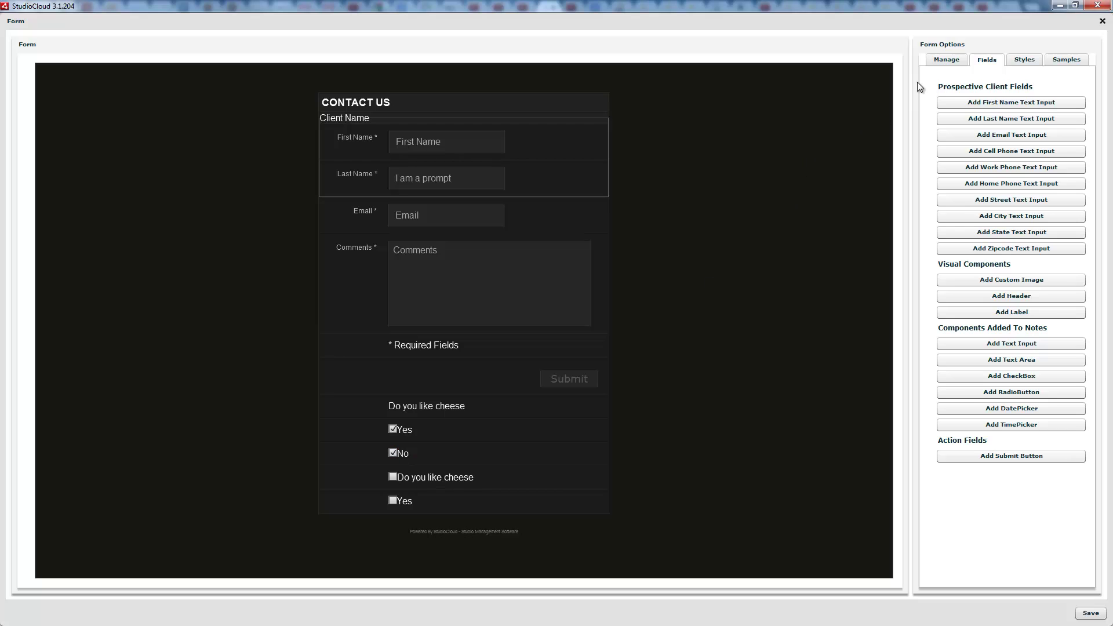
Step: Delete the last Yes checkbox and the "Do you like cheese" checkbox from the form components, confirming both deletions
left_click(946, 60)
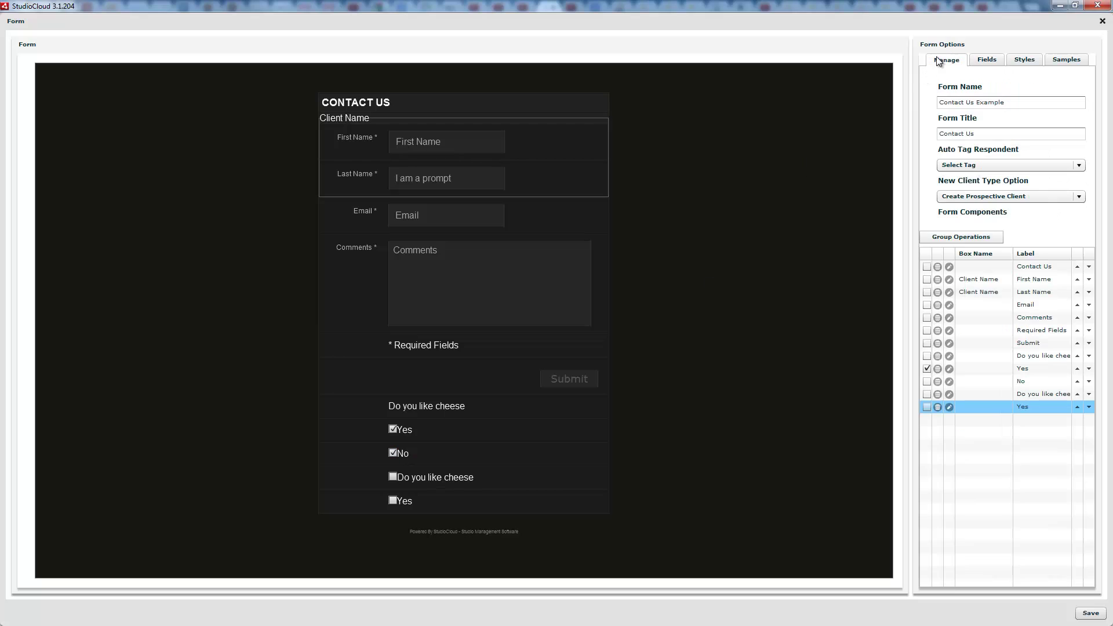
left_click(937, 407)
left_click(535, 339)
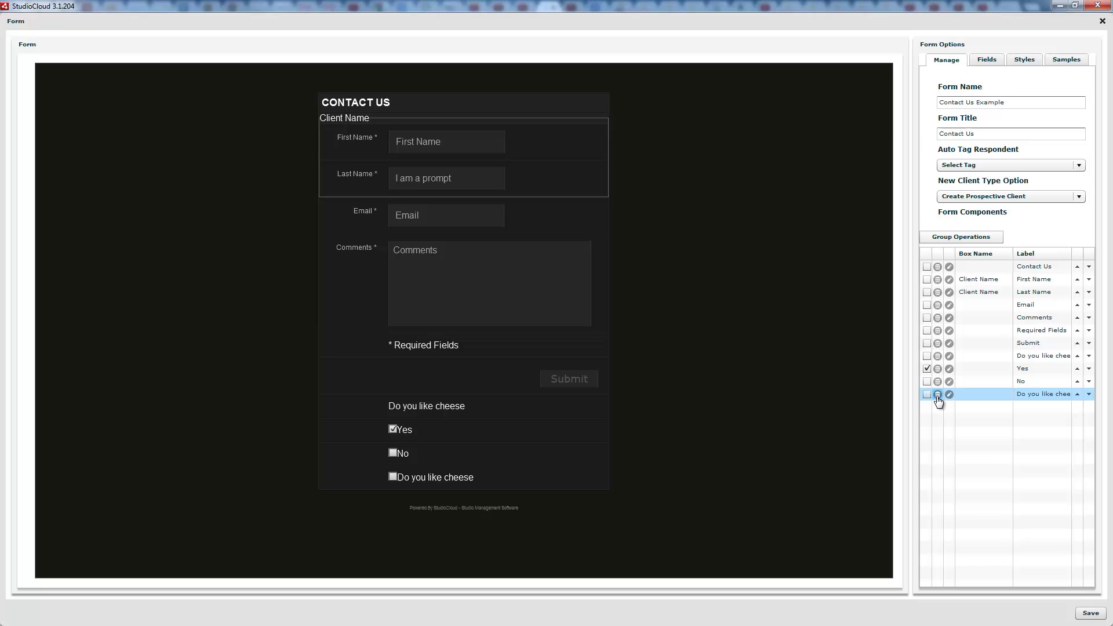
left_click(938, 394)
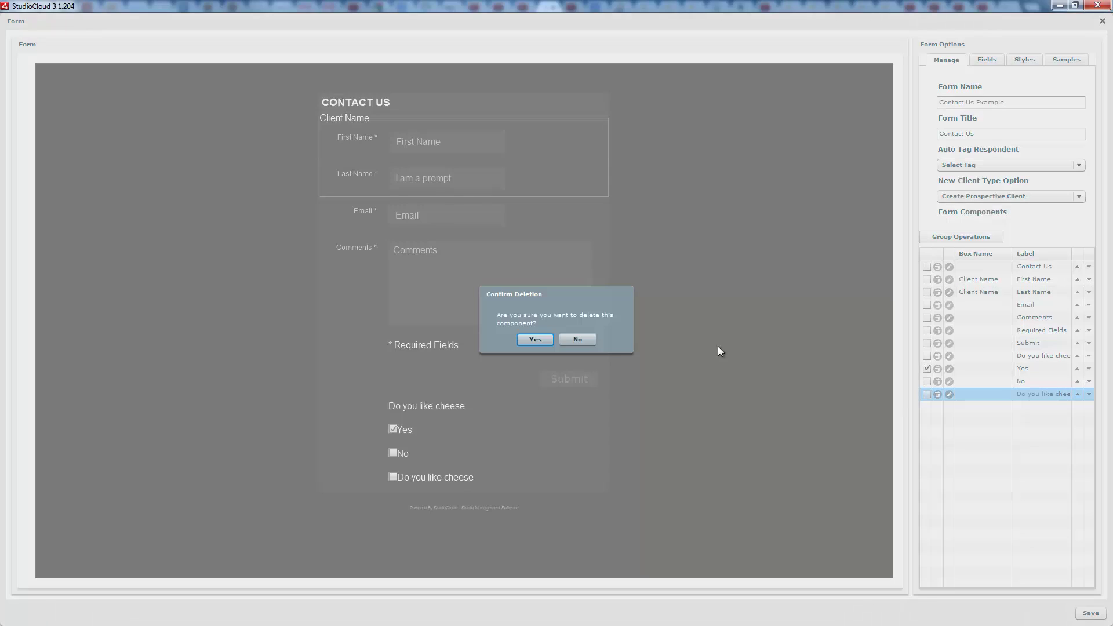
left_click(548, 339)
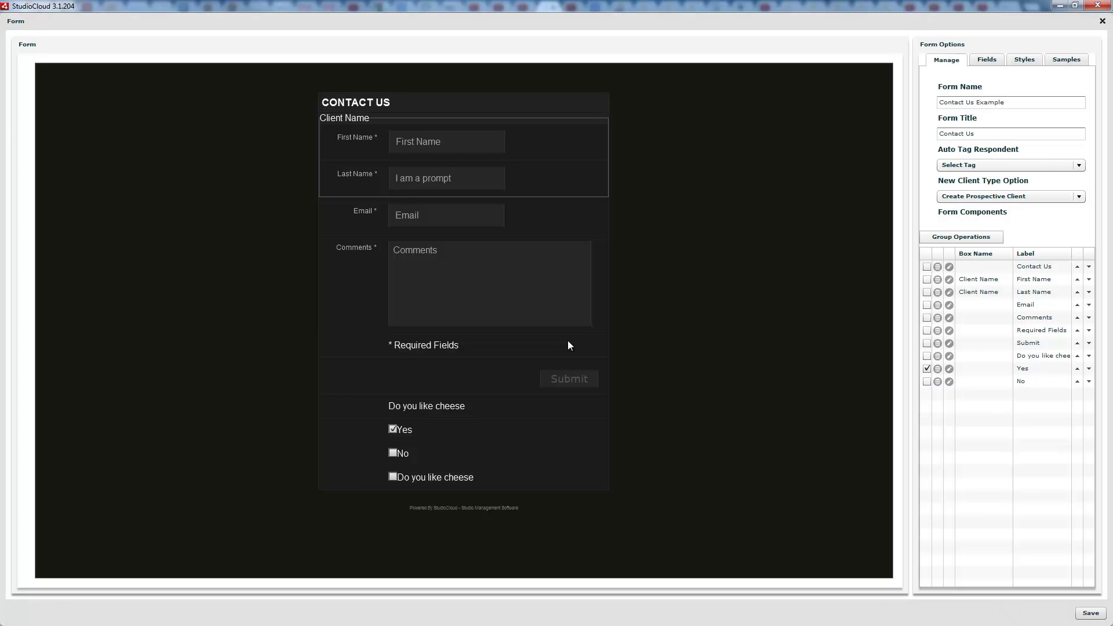
left_click(394, 453)
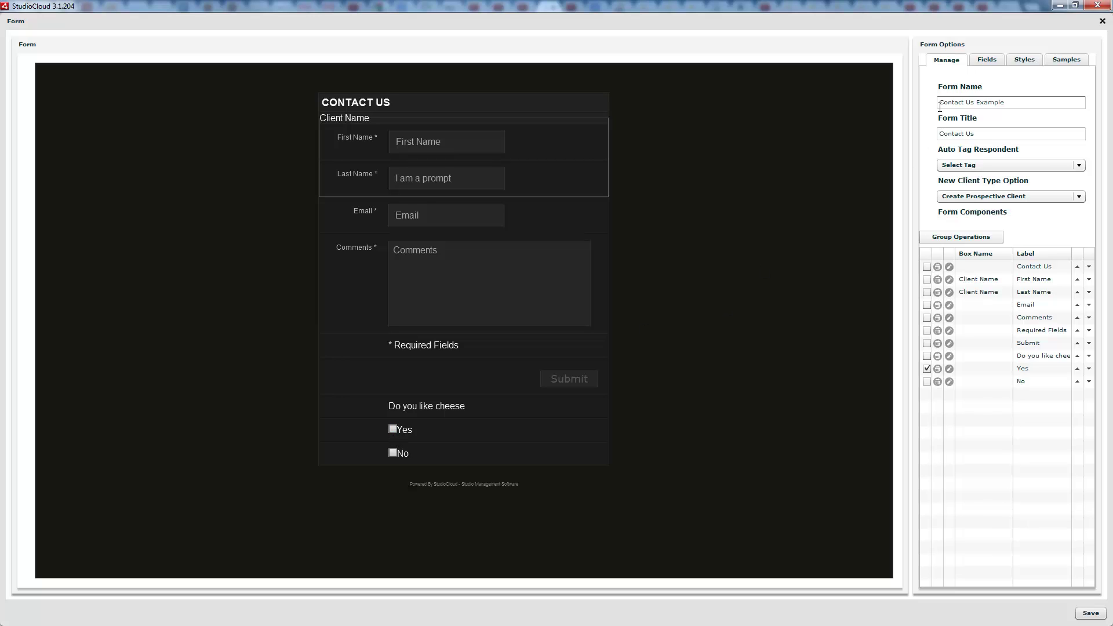
Step: Create a radio button labelled "Yes" and show a box around it titled "Do you like cheese"
left_click(986, 60)
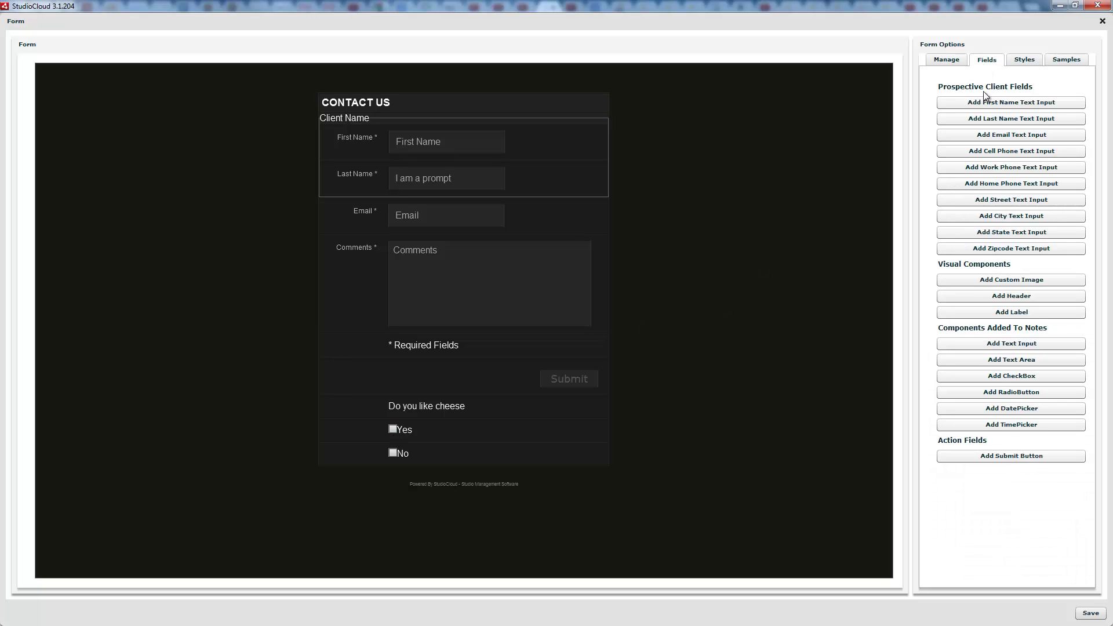
left_click(994, 391)
left_click(571, 246)
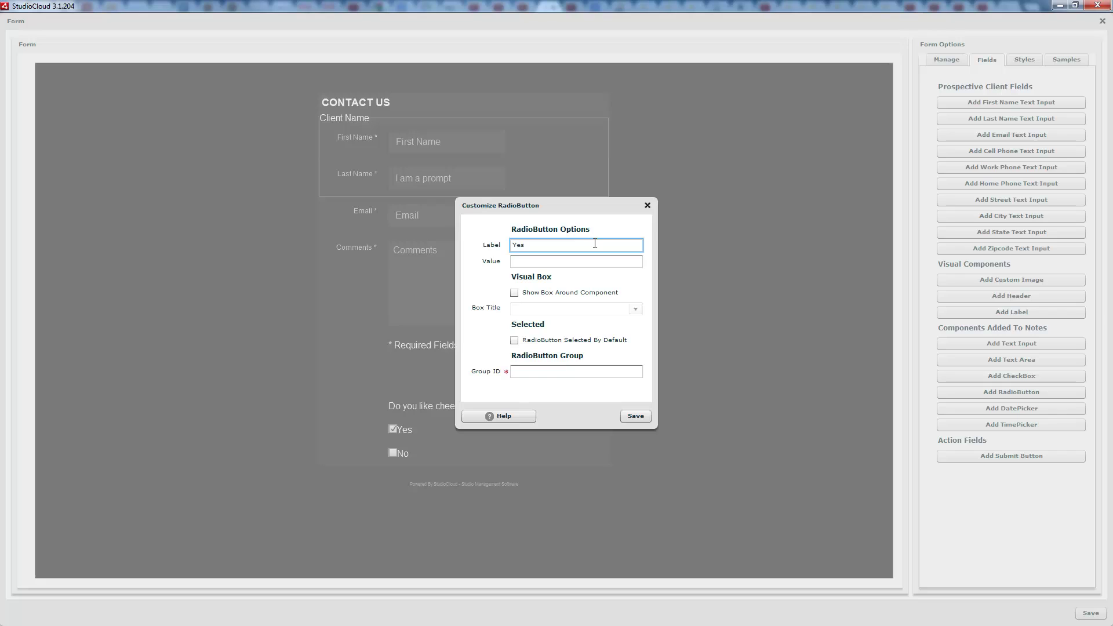
left_click(514, 293)
left_click(546, 308)
type("D")
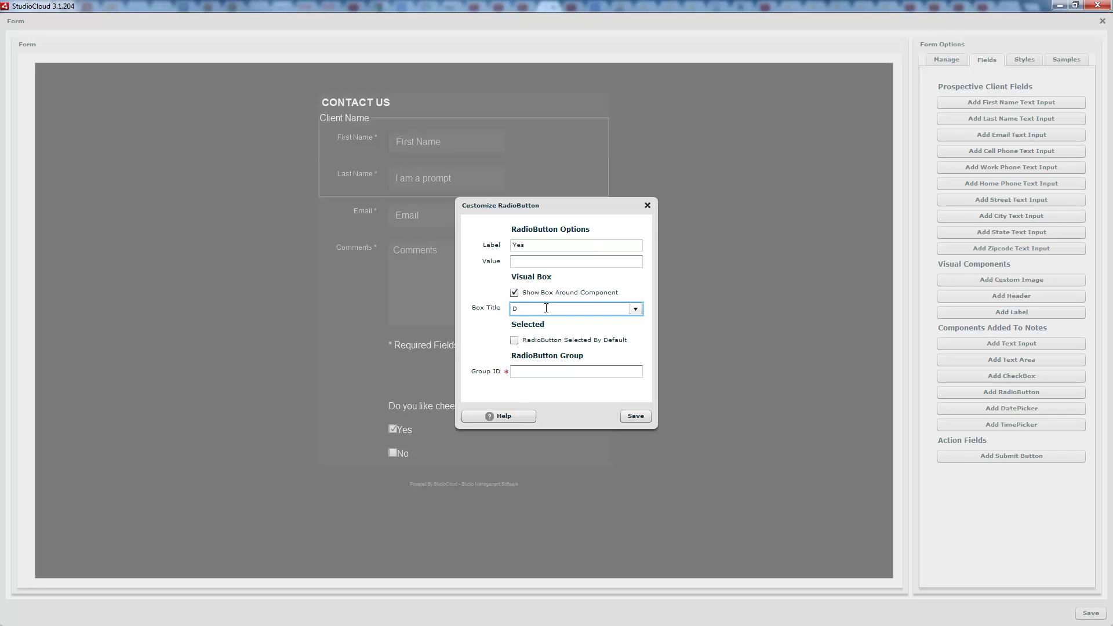
type("o you like cheese")
Step: Set the radio button's group ID to "cheese" and make it selected by default
left_click(544, 372)
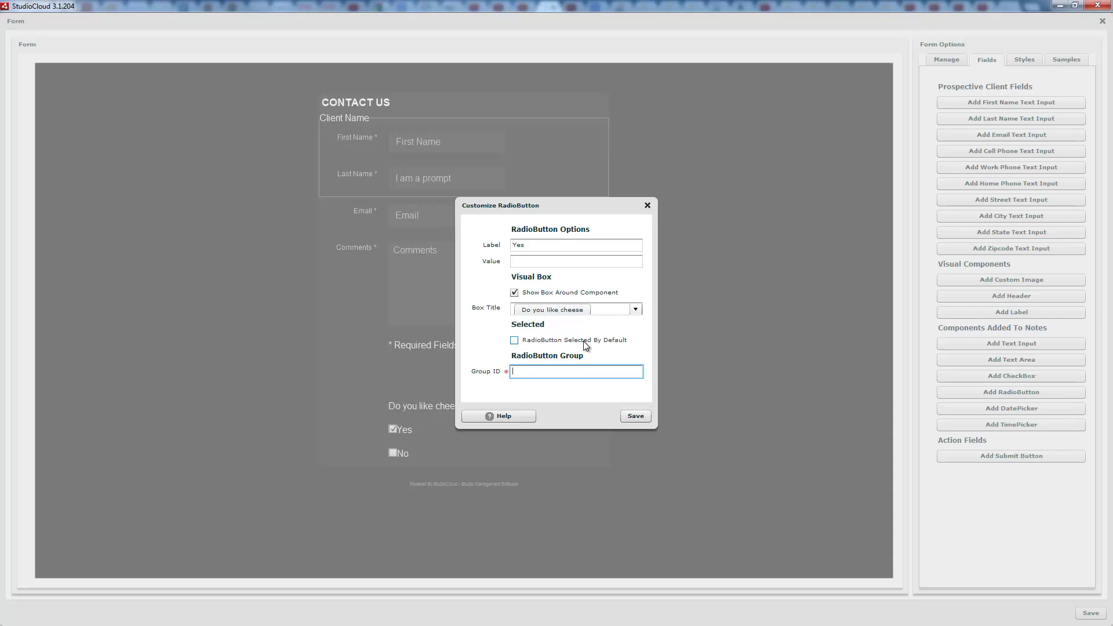
type("cheese")
left_click(515, 340)
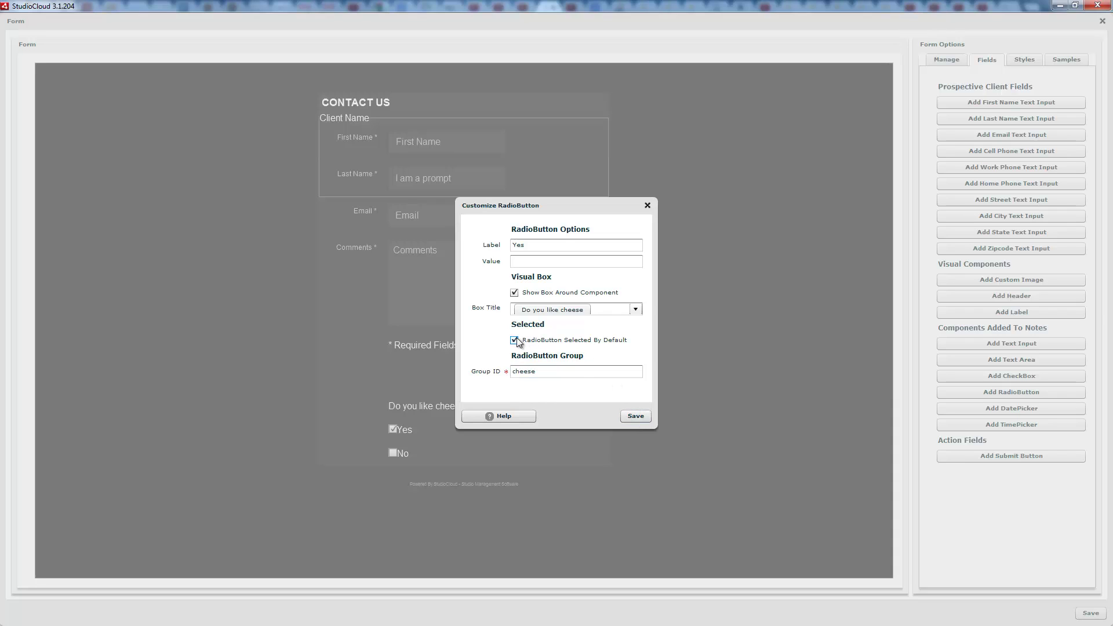
Step: Save the Yes radio button and create another labelled "No" with a box around it titled "Do you like cheese"
left_click(635, 416)
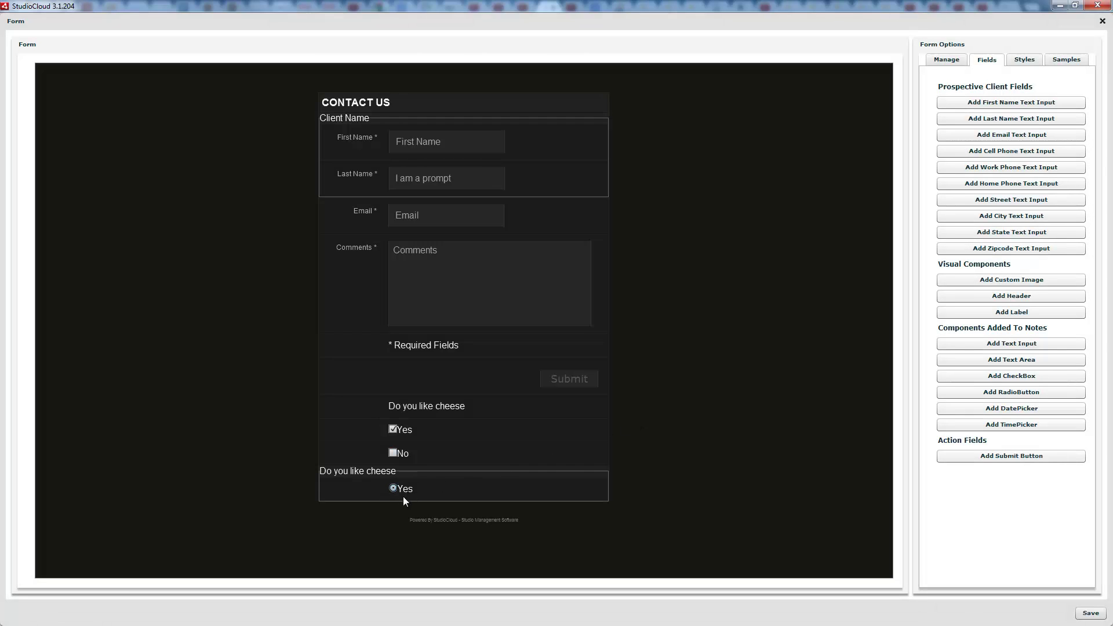
left_click(1007, 394)
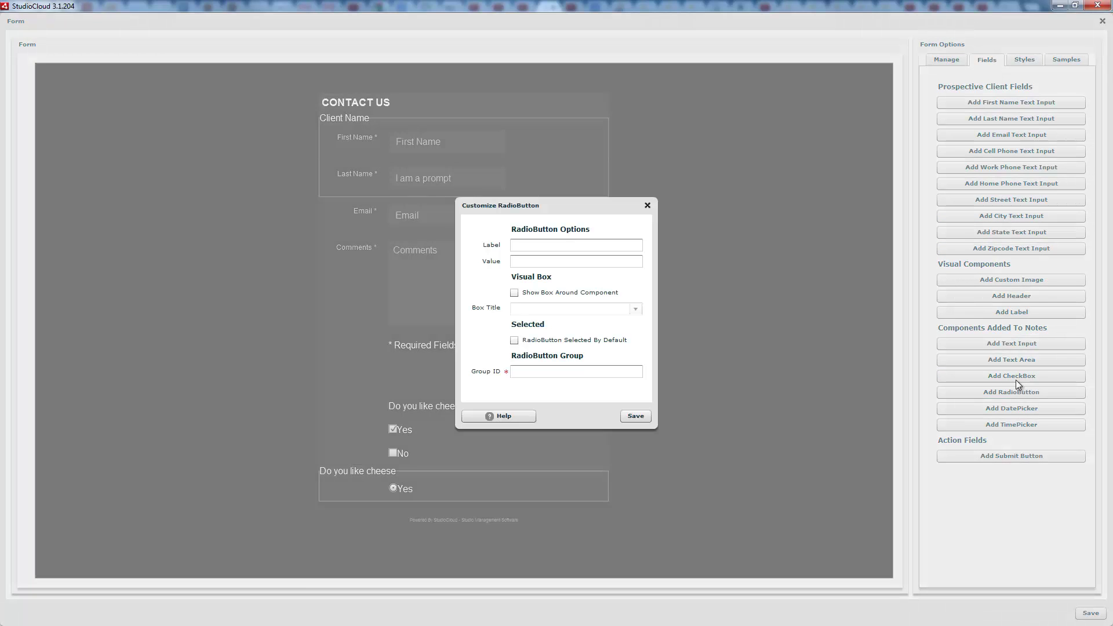
left_click(579, 244)
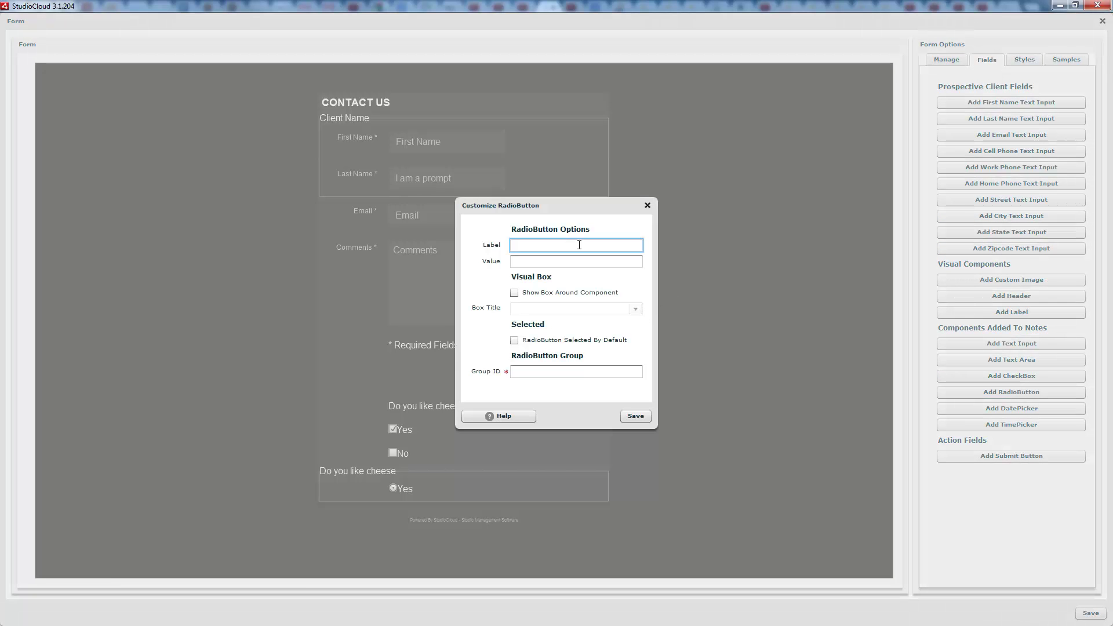
type("No")
left_click(514, 293)
left_click(636, 309)
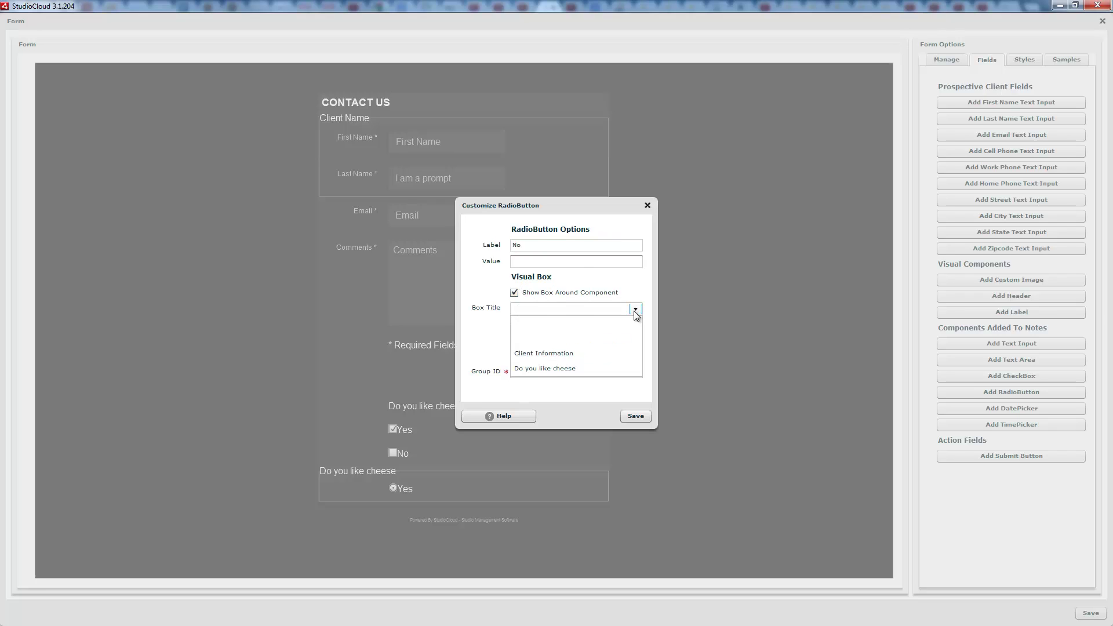
left_click(554, 368)
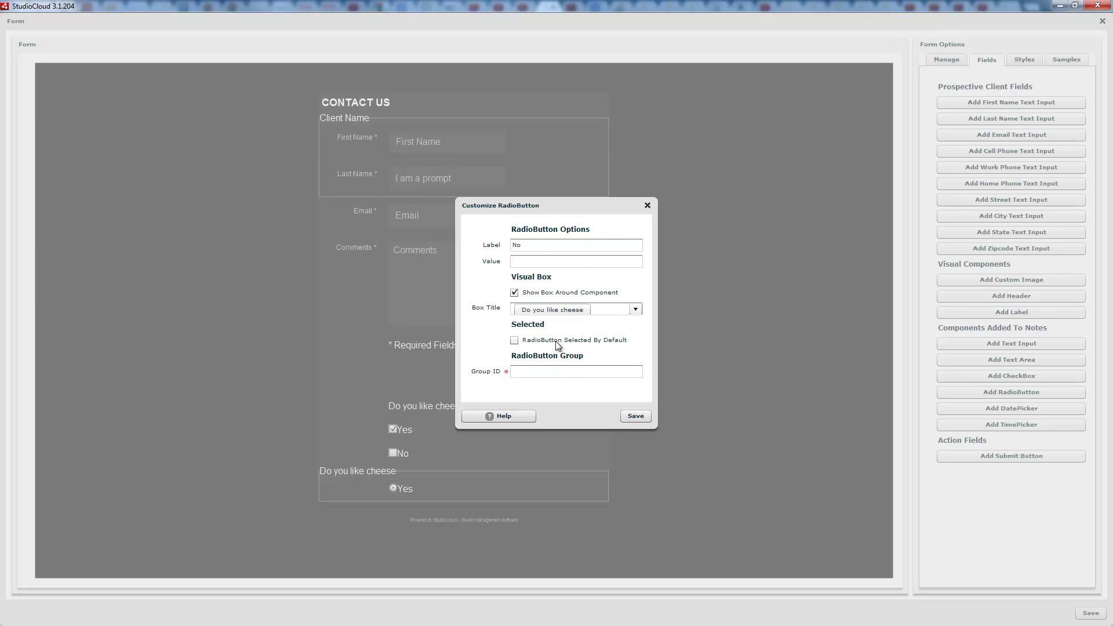
Step: Set the No radio button's group ID to "cheese" and save it
left_click(552, 370)
type("ch")
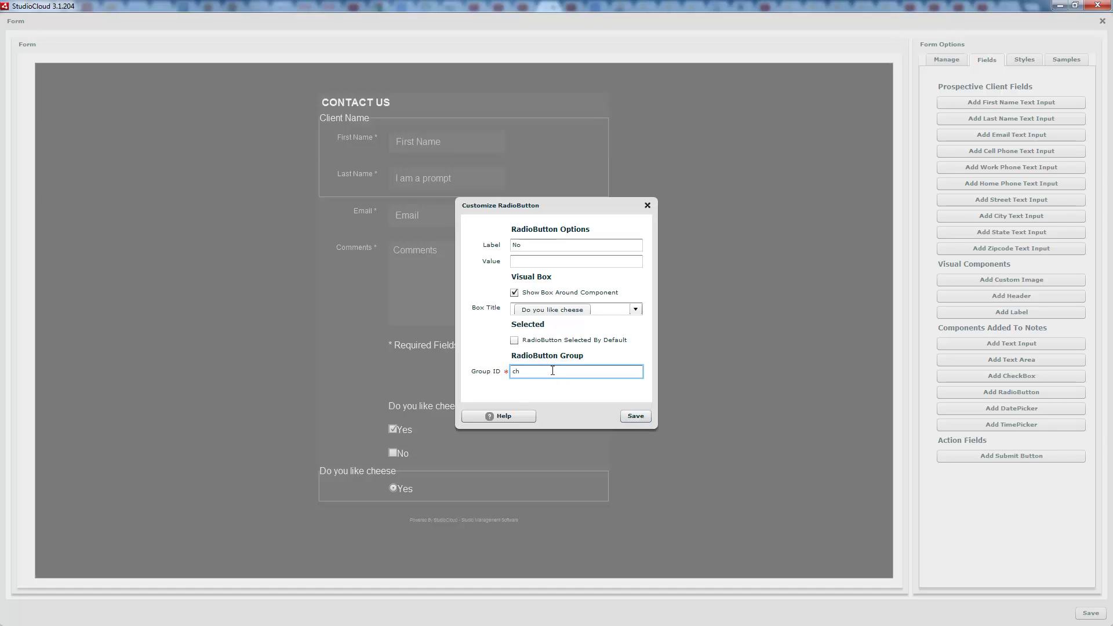
type("eese")
left_click(636, 416)
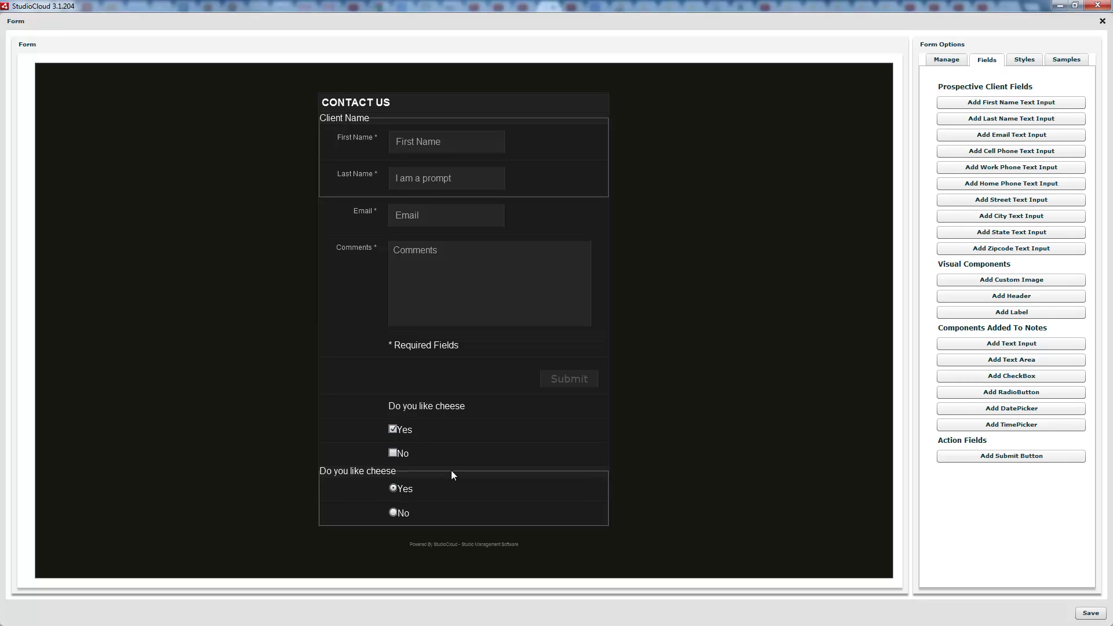
Step: Add a radio button labelled "Do you like cheese" with the value "Yes" and the group ID "cheese2"
left_click(407, 435)
left_click(1002, 393)
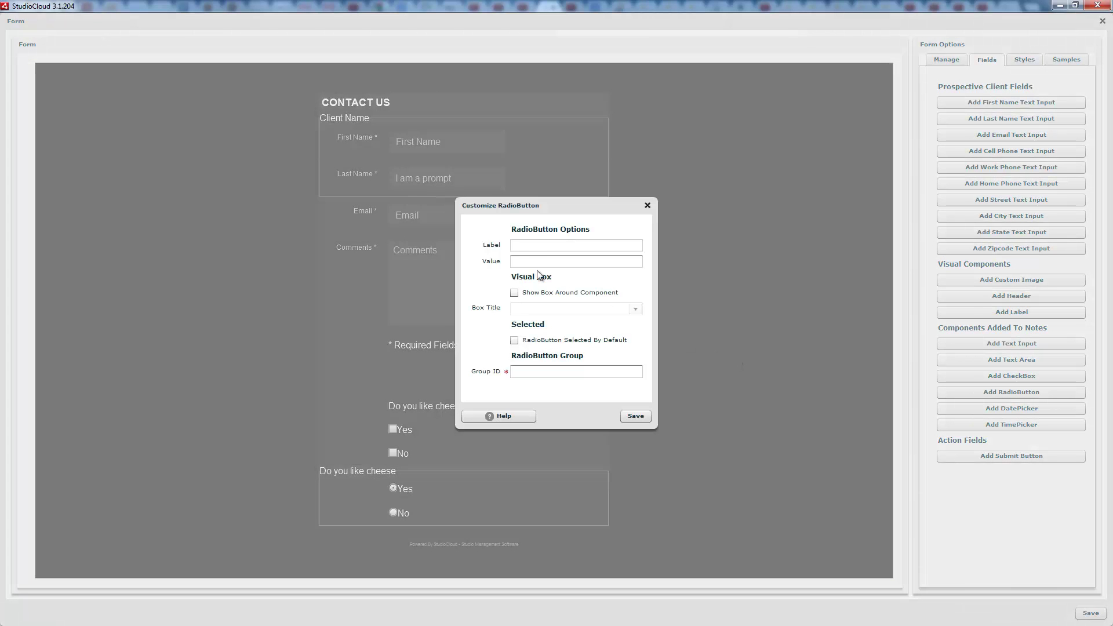
left_click(536, 244)
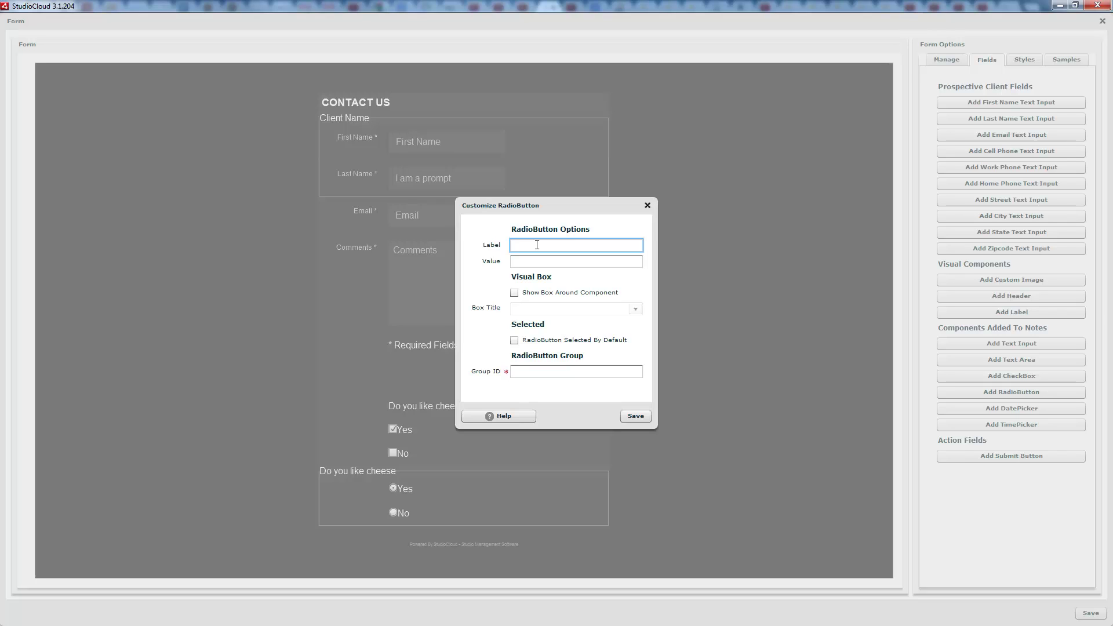
type("Do you like cheese")
key("Tab")
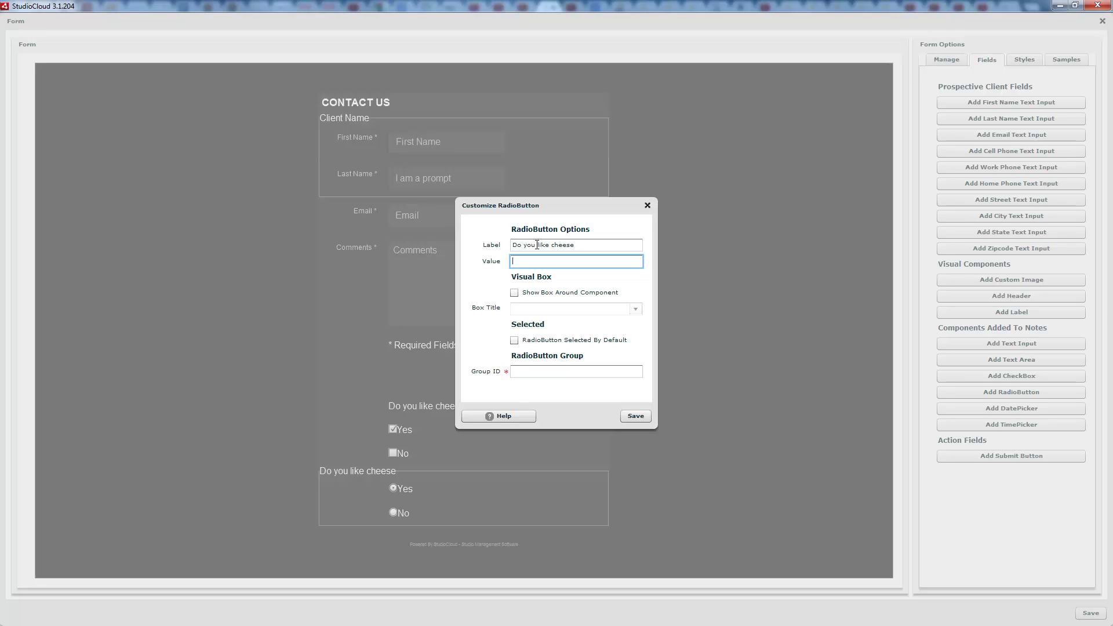
type("Yes")
left_click(524, 370)
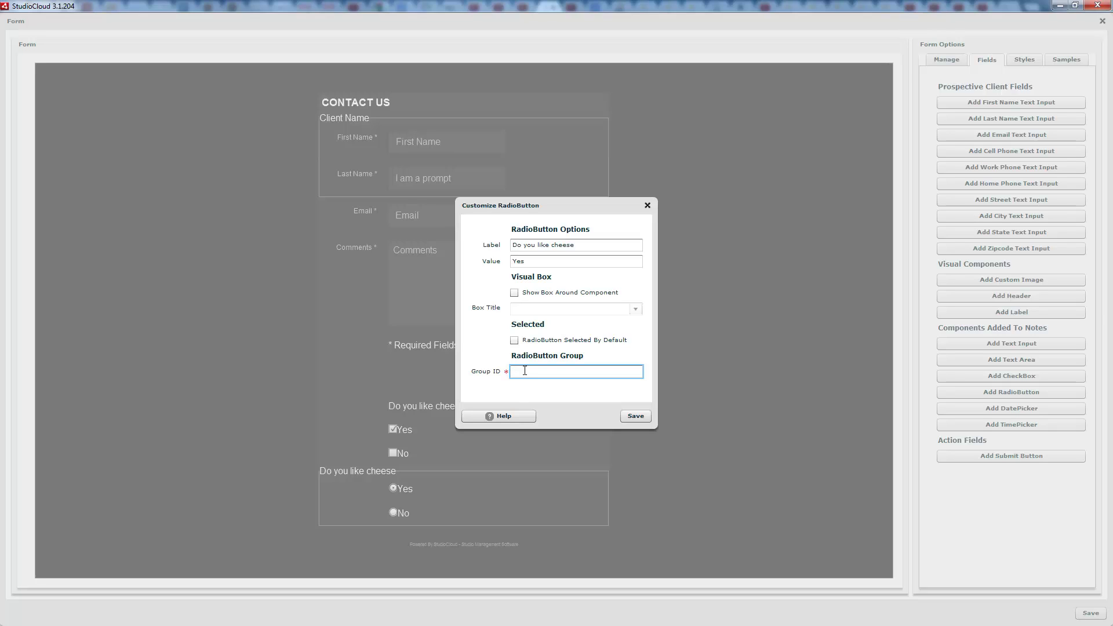
type("cheese2")
left_click(636, 417)
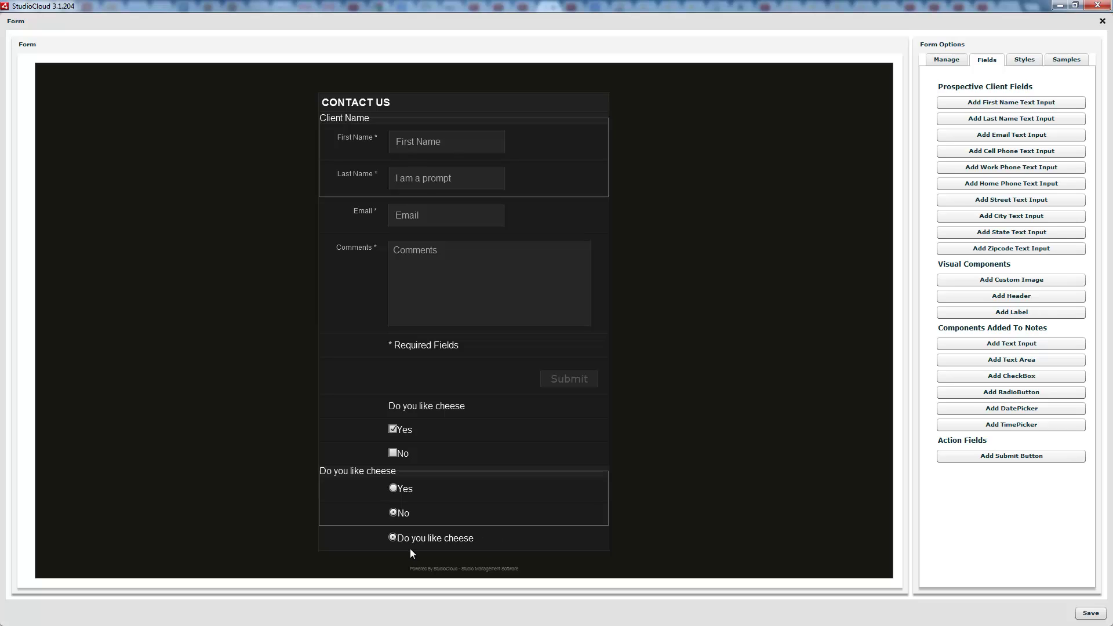
Step: Try the form's cheese choices and the selected-by-default option of a new radio button, closing its options without saving
left_click(395, 538)
left_click(393, 430)
left_click(972, 394)
left_click(515, 341)
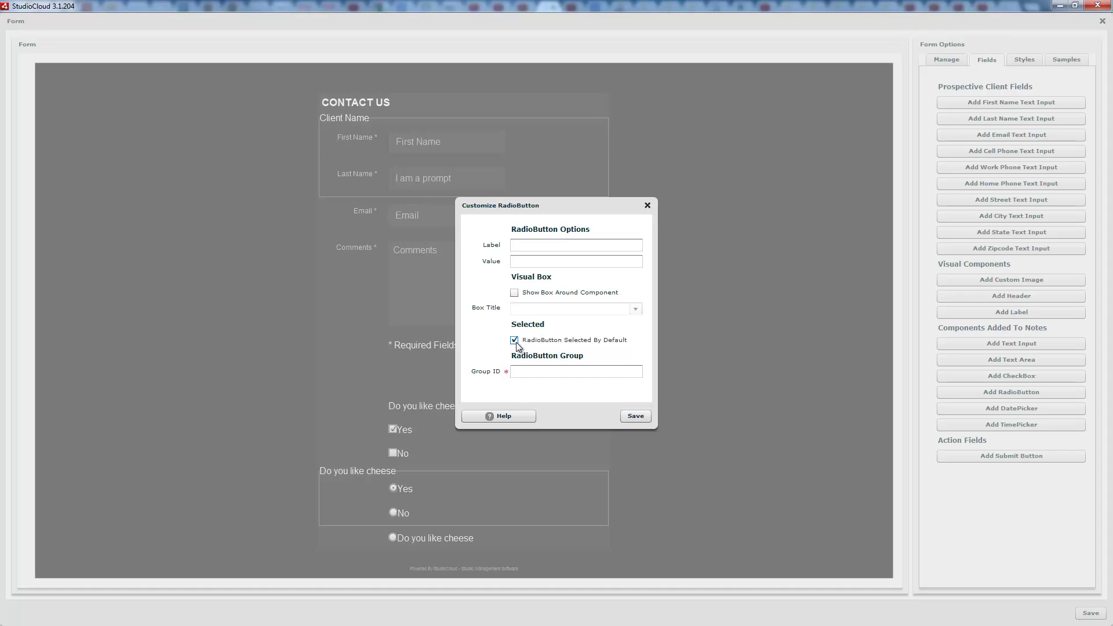
left_click(515, 342)
left_click(646, 204)
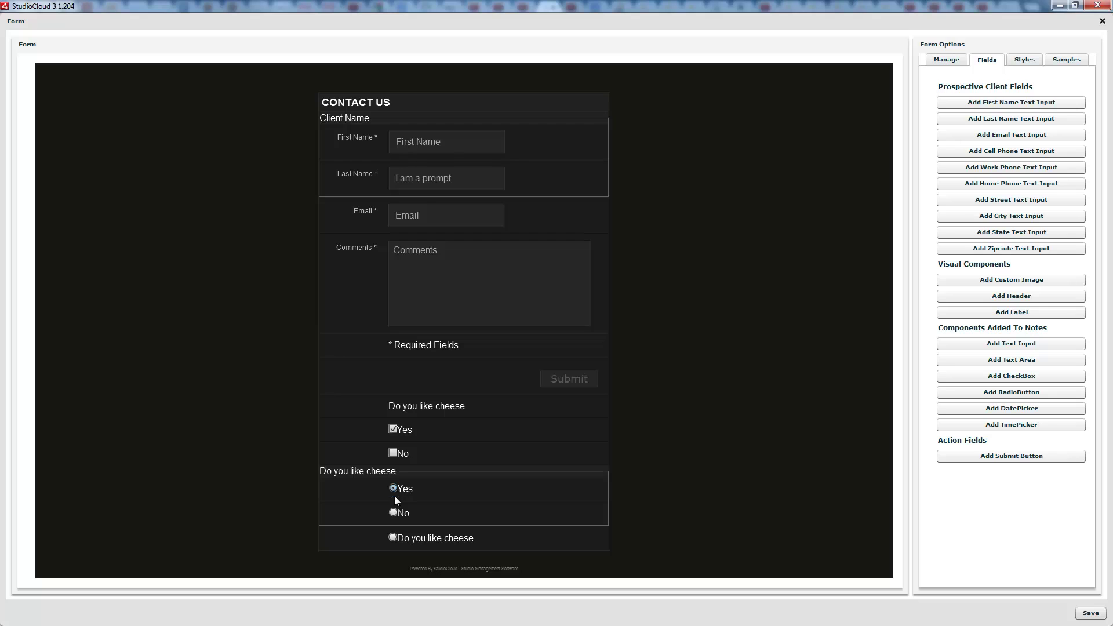
Step: Add a date picker labelled "Pick a date" and test it by choosing October 18, 2013
left_click(998, 409)
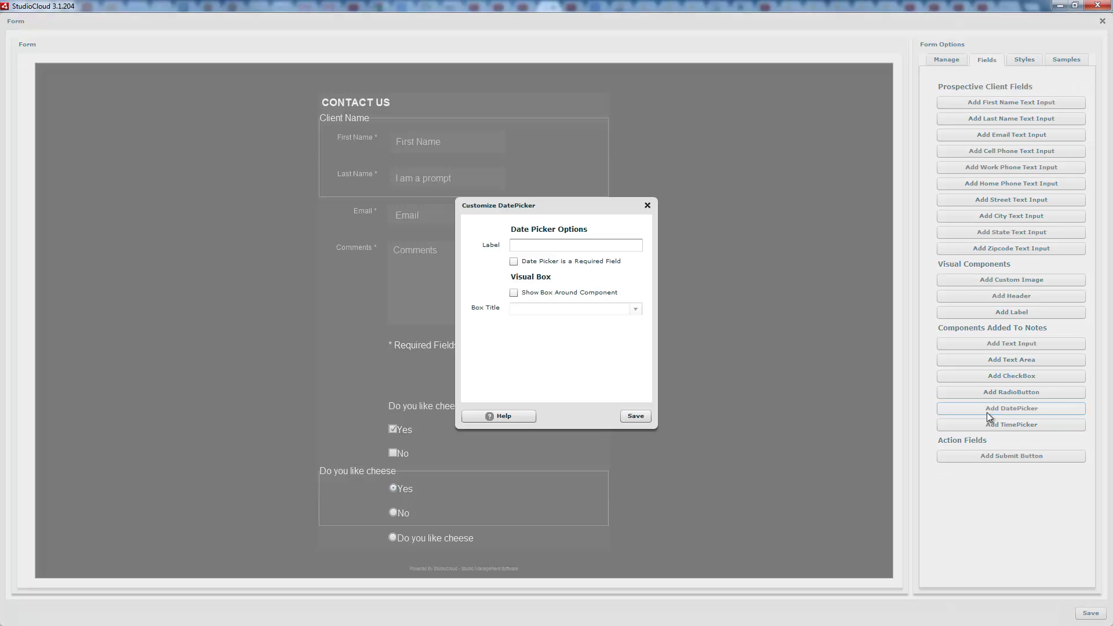
left_click(573, 249)
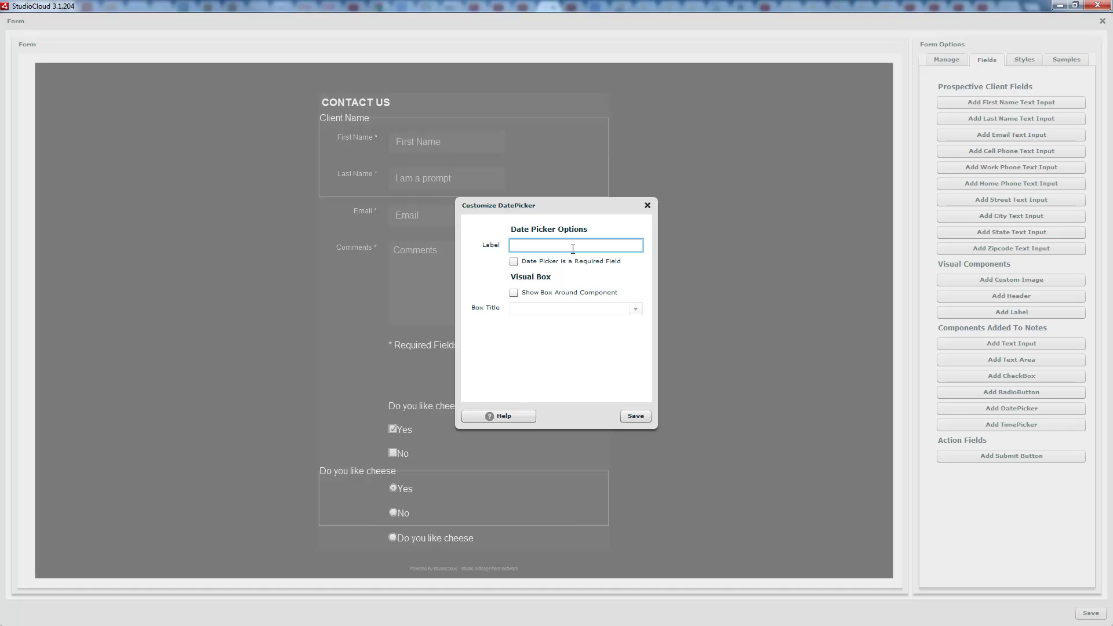
type("Pick a date")
left_click(636, 415)
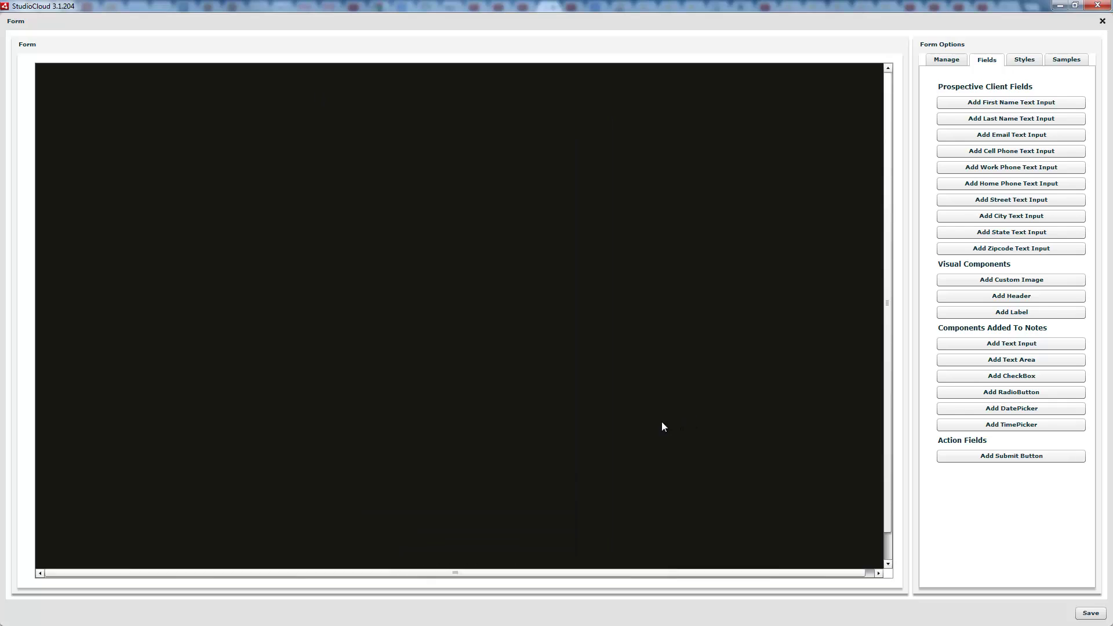
scroll(656, 425, "down", 1)
left_click(413, 537)
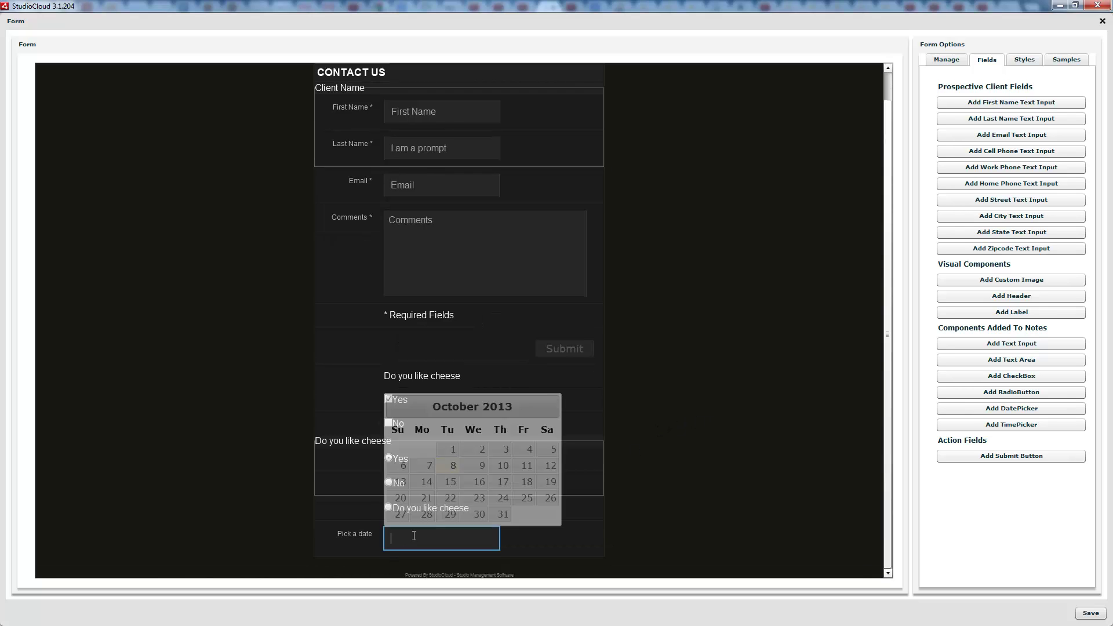
left_click(526, 482)
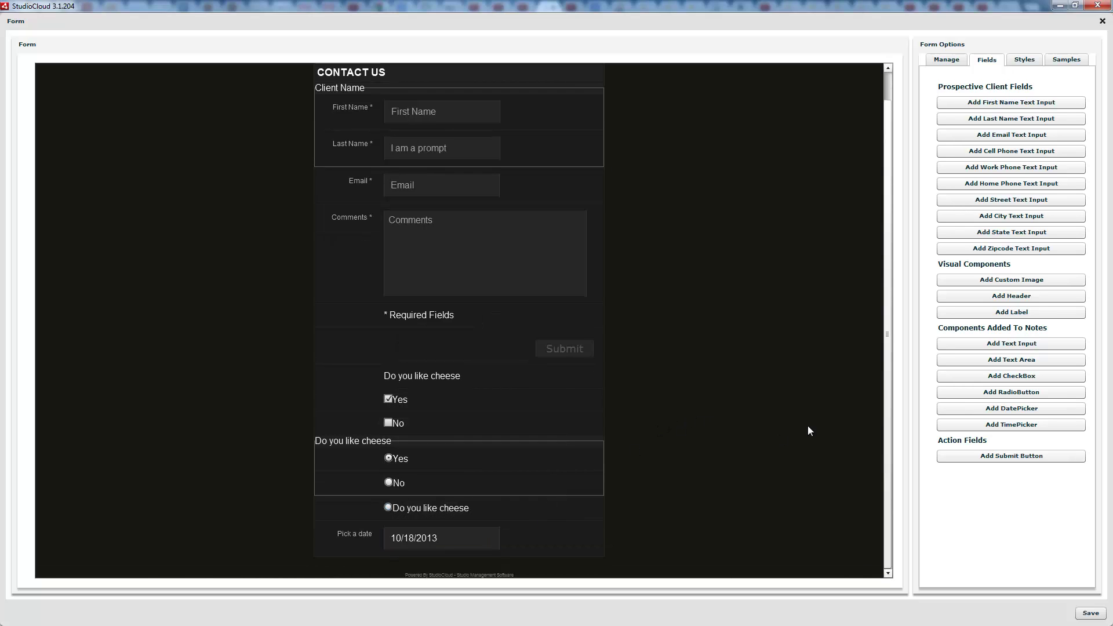
Step: Add a time picker labelled "pick a time" and open its list of times on the form to test it
left_click(982, 425)
left_click(584, 245)
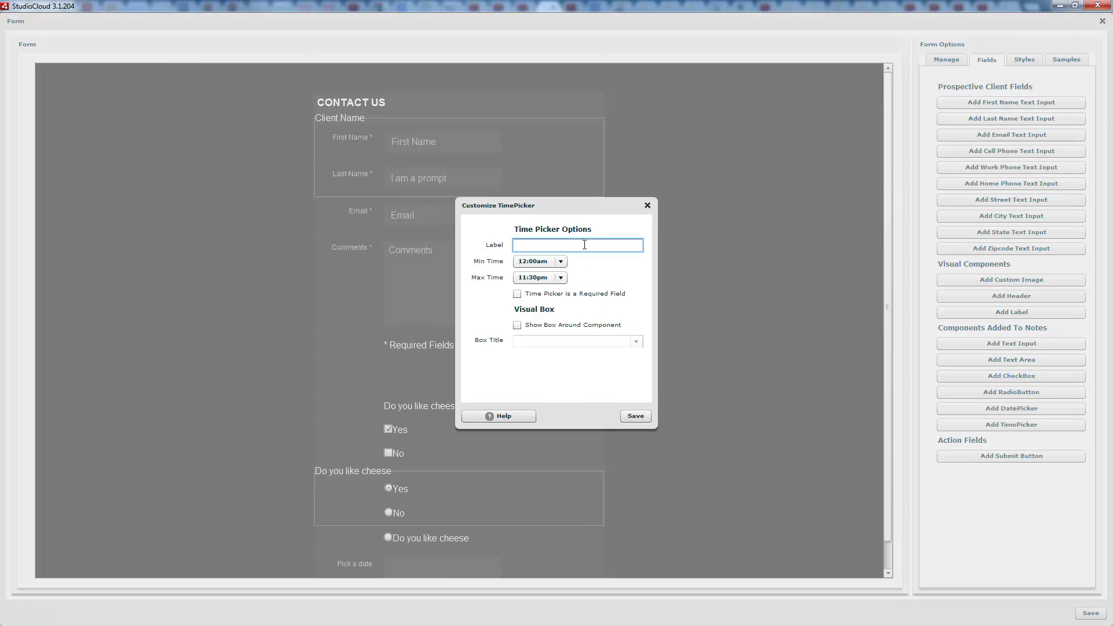
type("pick a time")
left_click(636, 418)
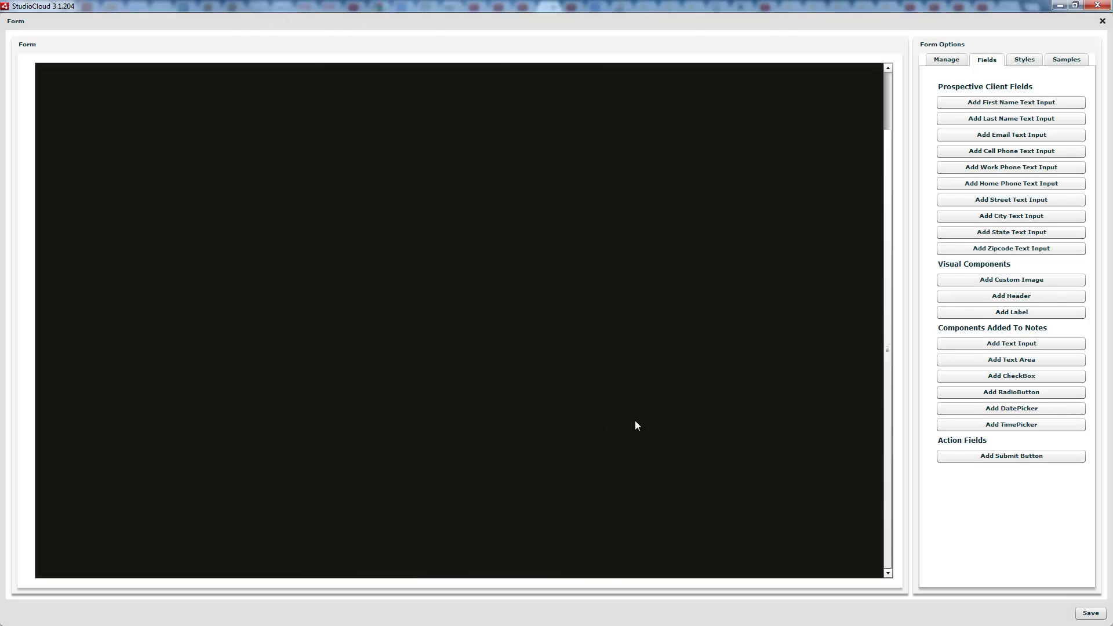
left_click(421, 532)
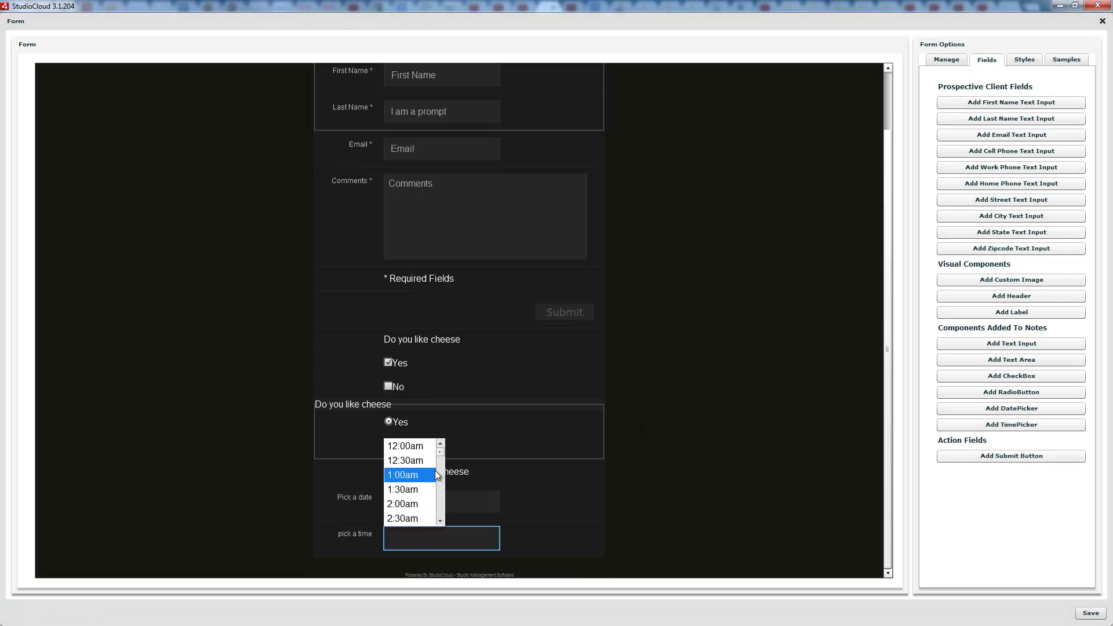
left_click(664, 453)
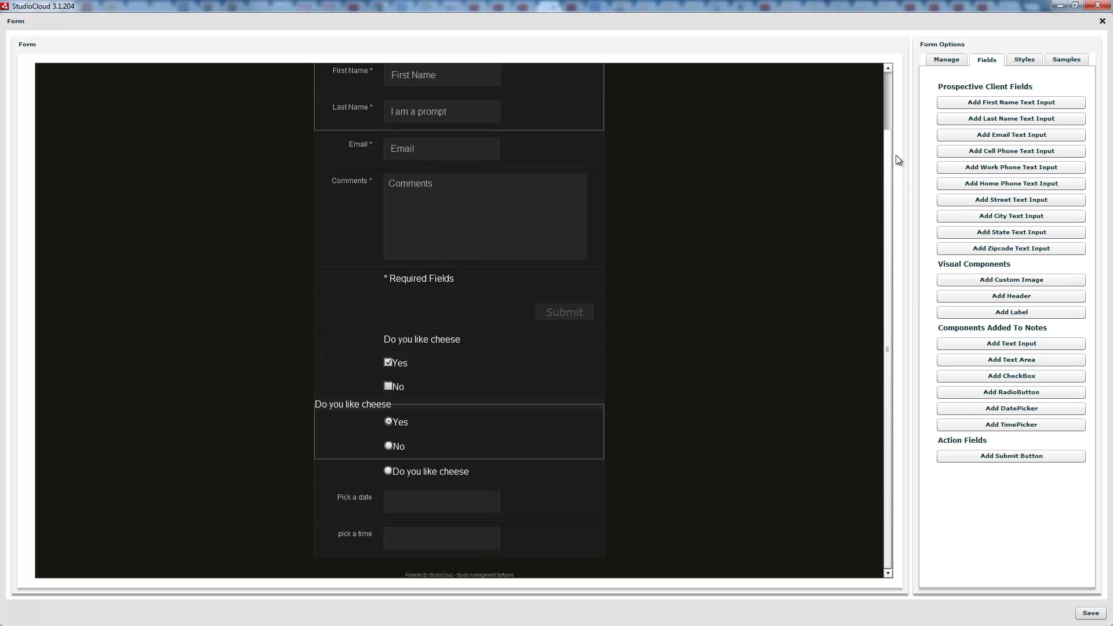
Step: Review the form's components and style options, and close the form editor and the forms manager
left_click(962, 60)
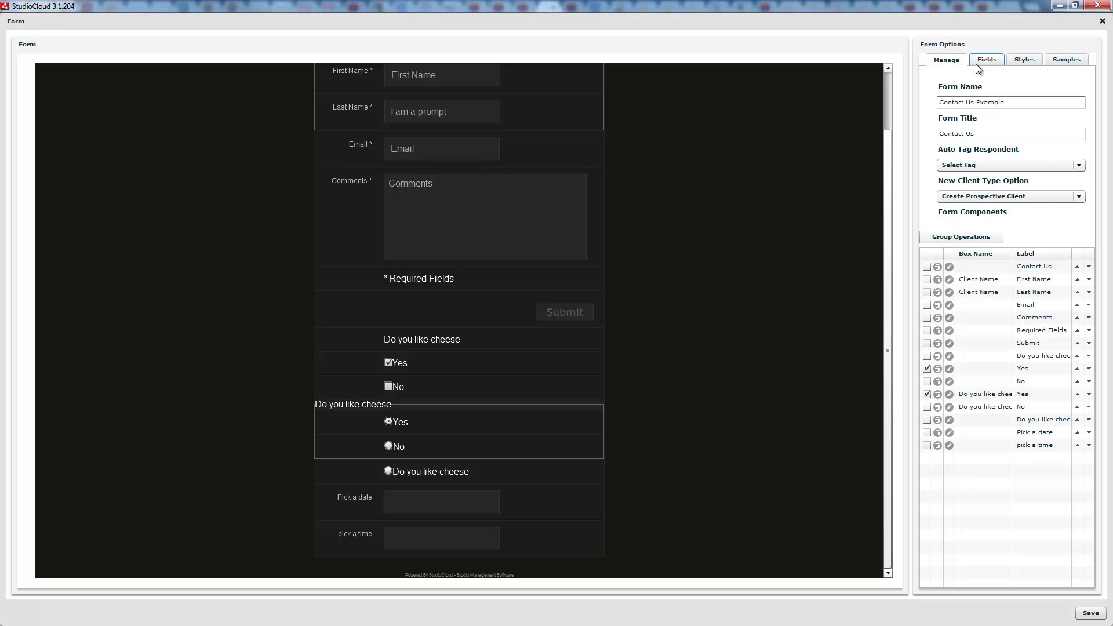
left_click(987, 61)
left_click(1025, 60)
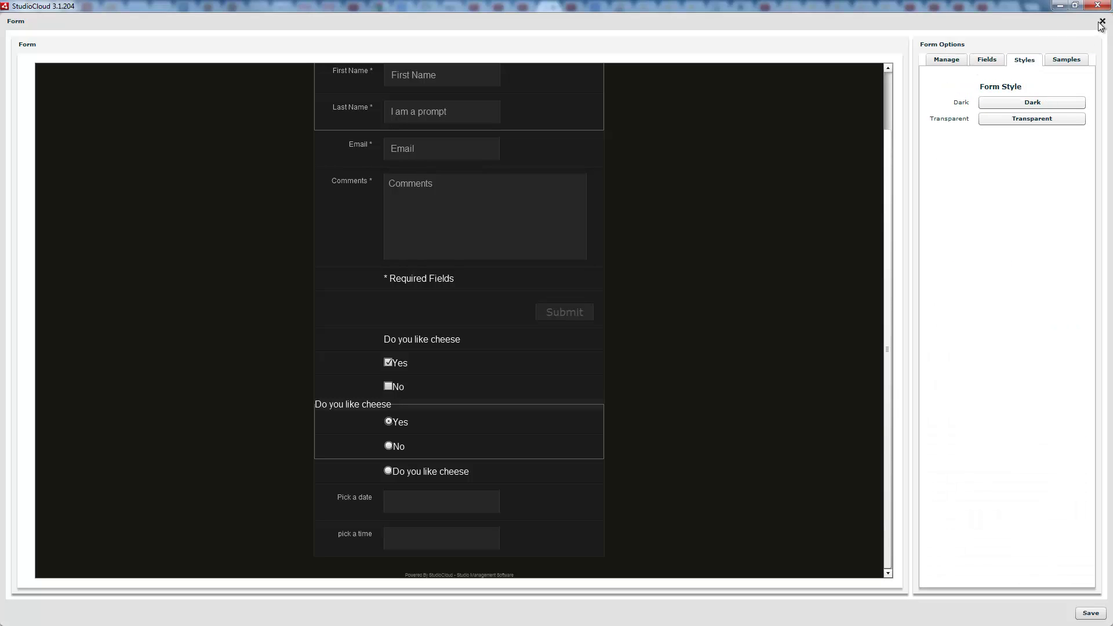
left_click(1103, 22)
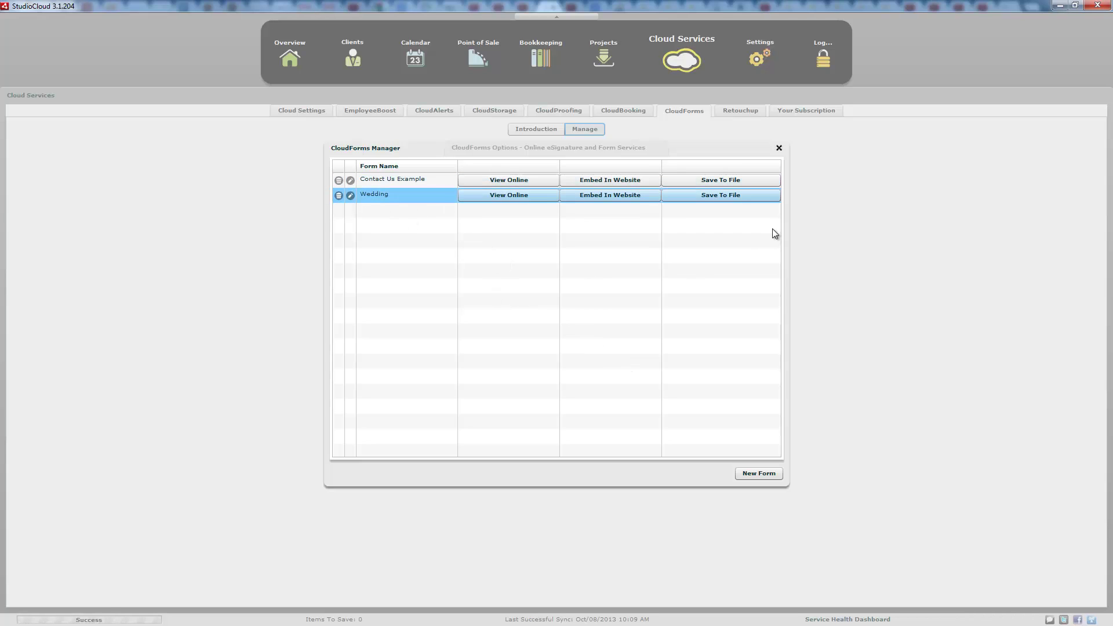
left_click(779, 148)
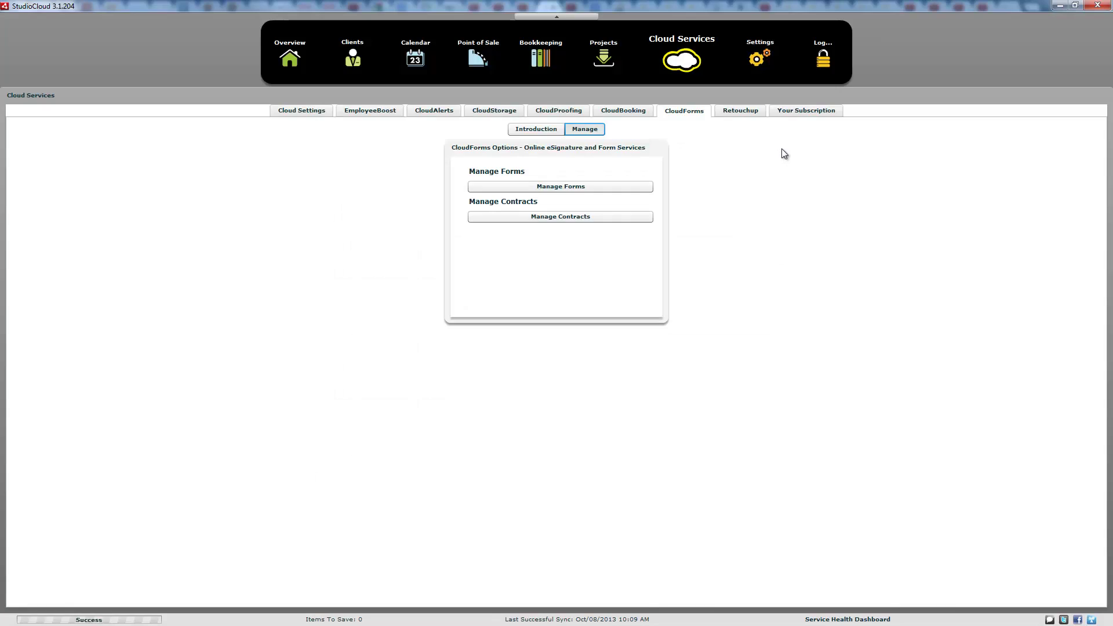
Step: Open the contract manager and look over the existing contracts and the client selection for a new contract
left_click(600, 218)
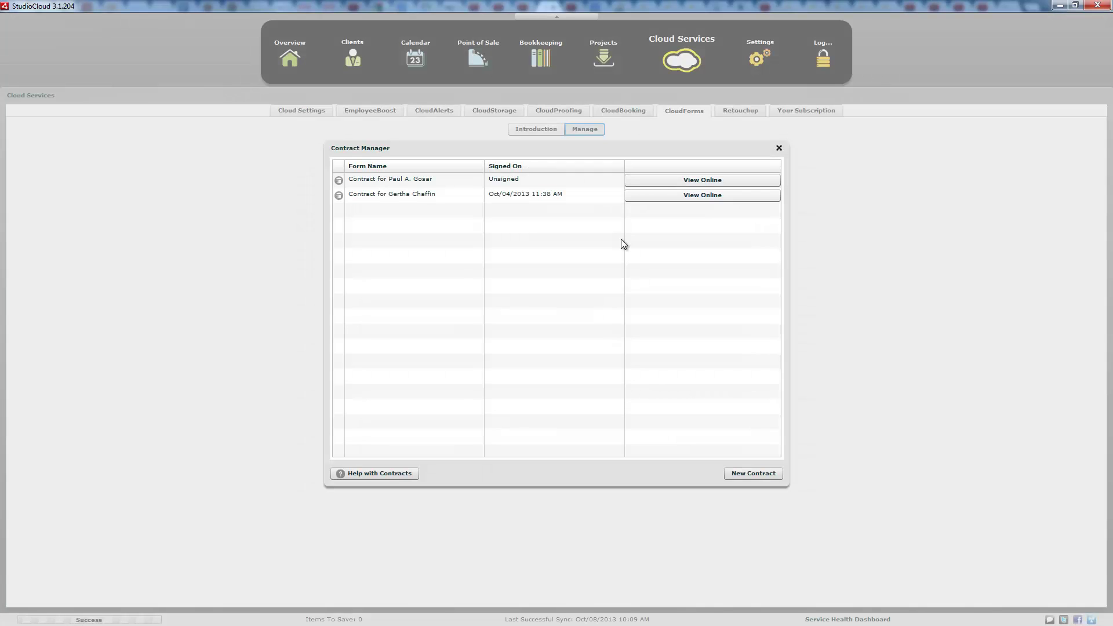
left_click(430, 193)
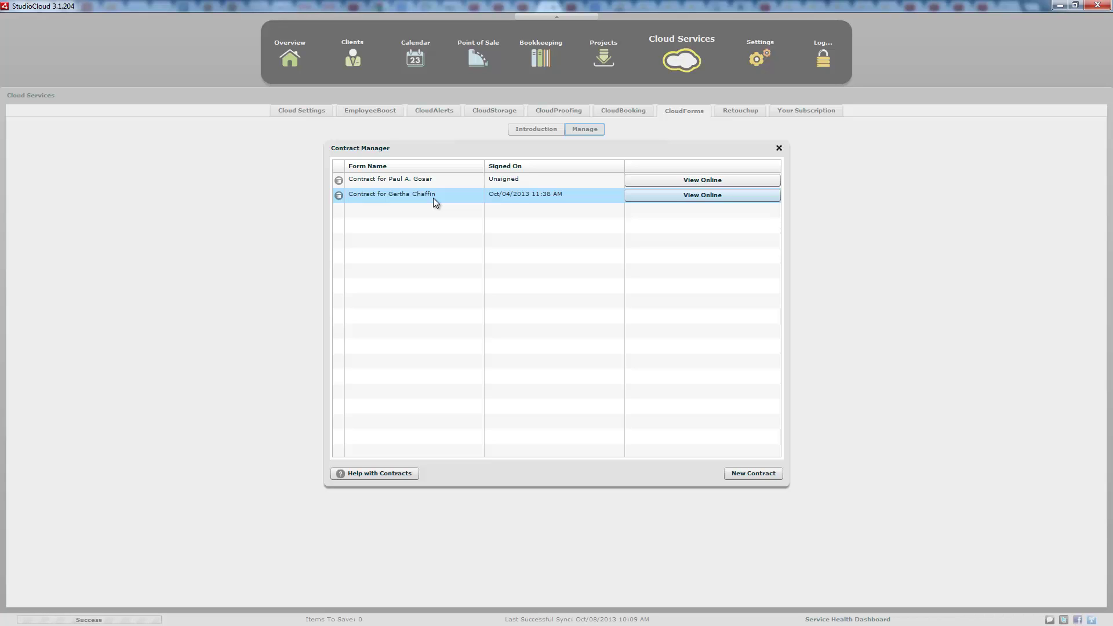
left_click(514, 185)
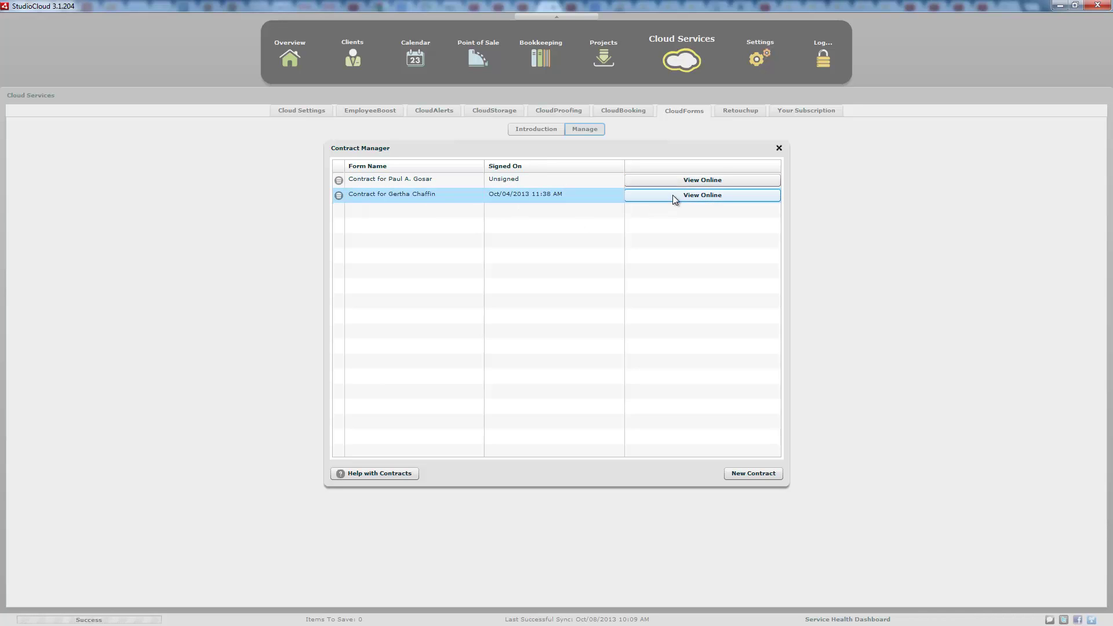
left_click(743, 477)
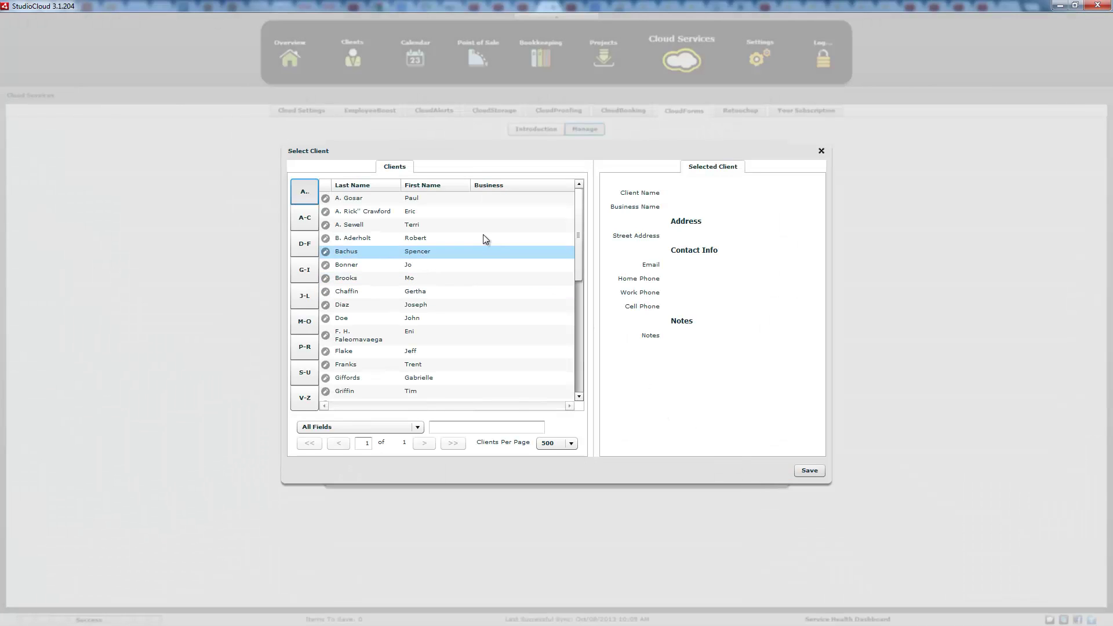
left_click(820, 152)
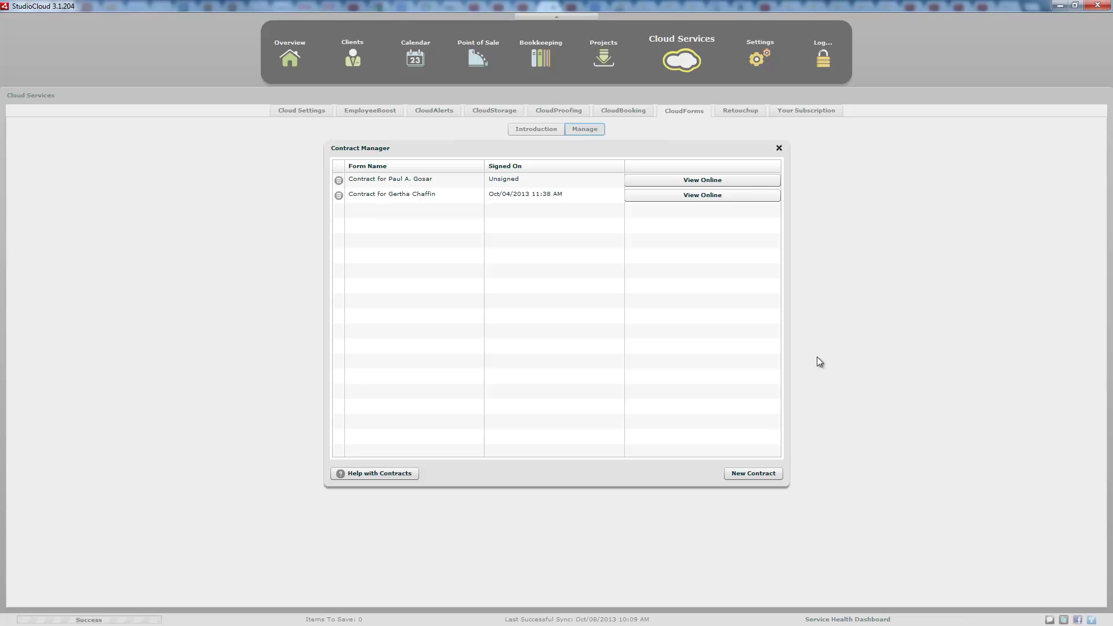
Step: Start a new contract and assign it to a client from further down the client list
left_click(753, 473)
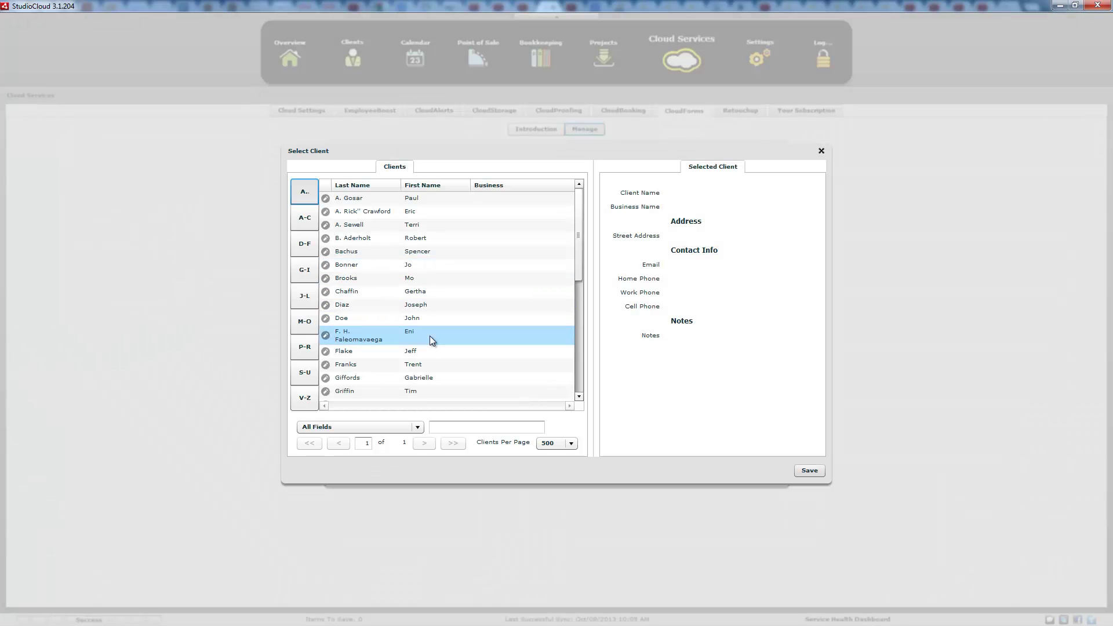
scroll(430, 336, "down", 2)
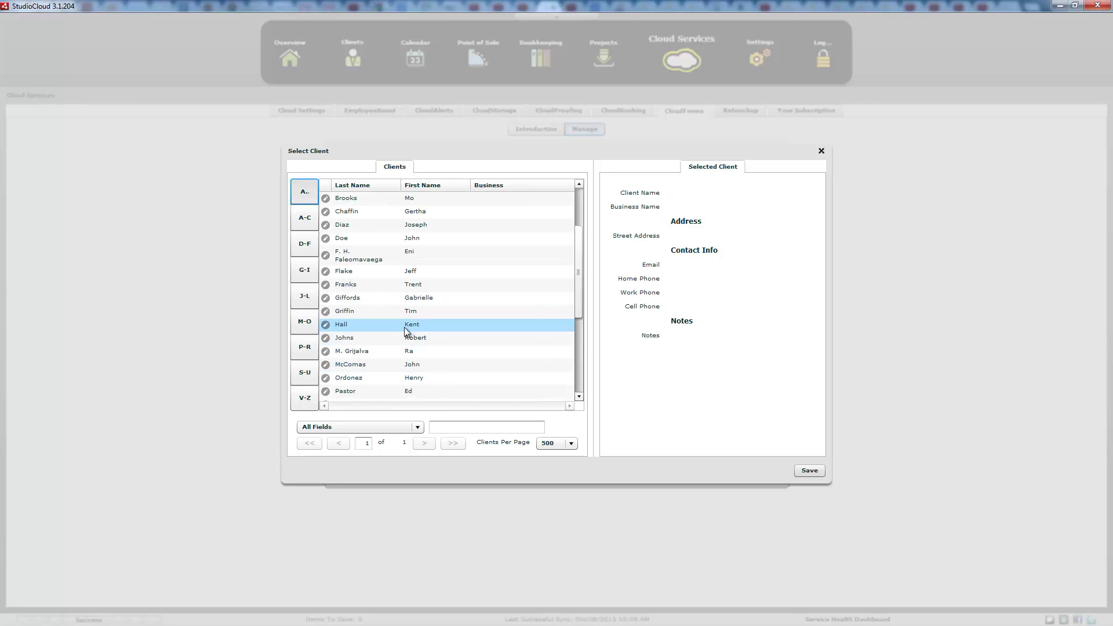
left_click(405, 327)
left_click(814, 475)
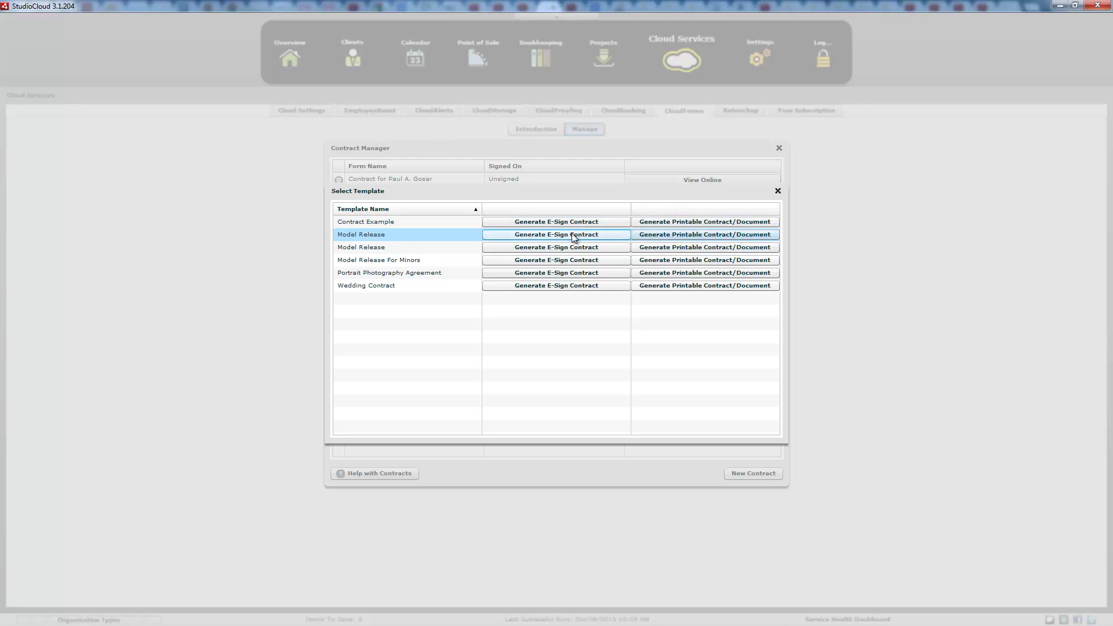
Step: Generate an e-sign contract from the first Model Release template, review its text, and close it and the contract manager
left_click(572, 234)
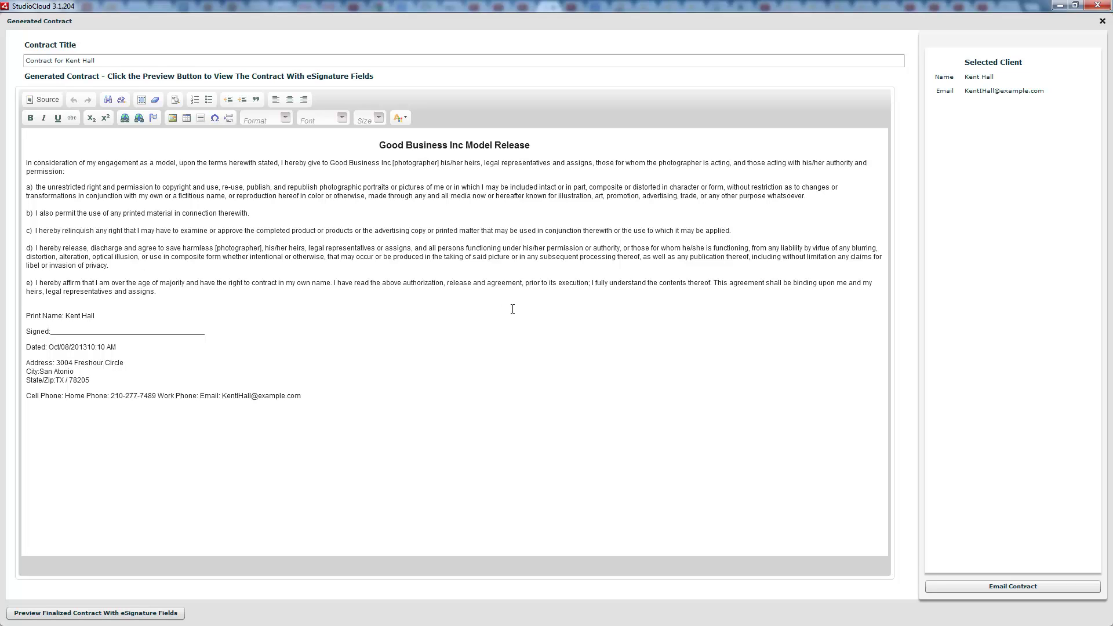
left_click(1103, 22)
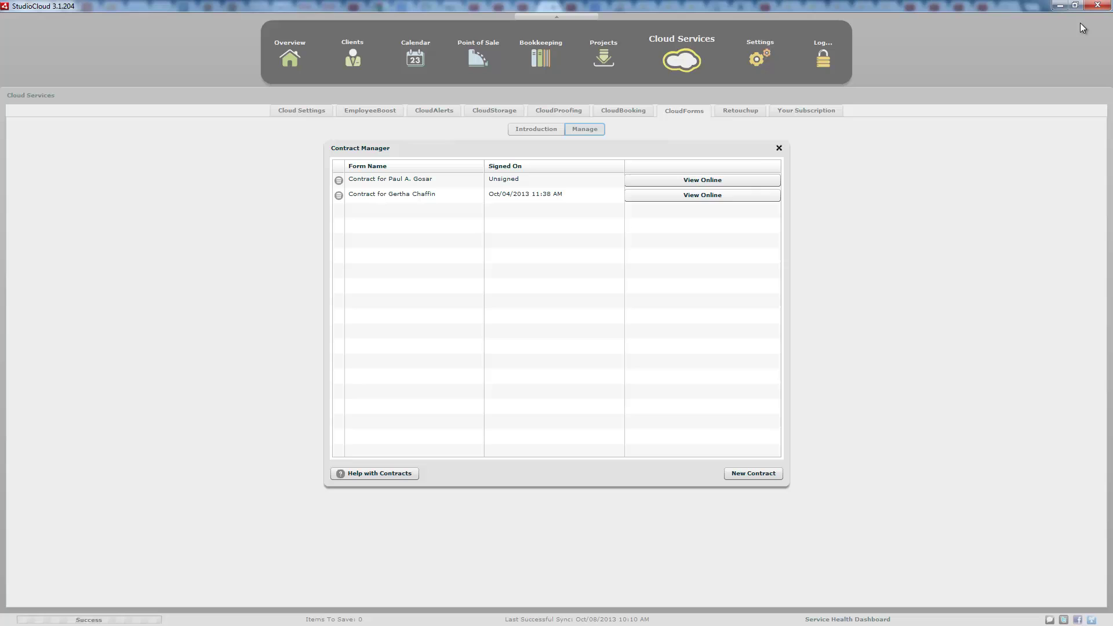
left_click(779, 148)
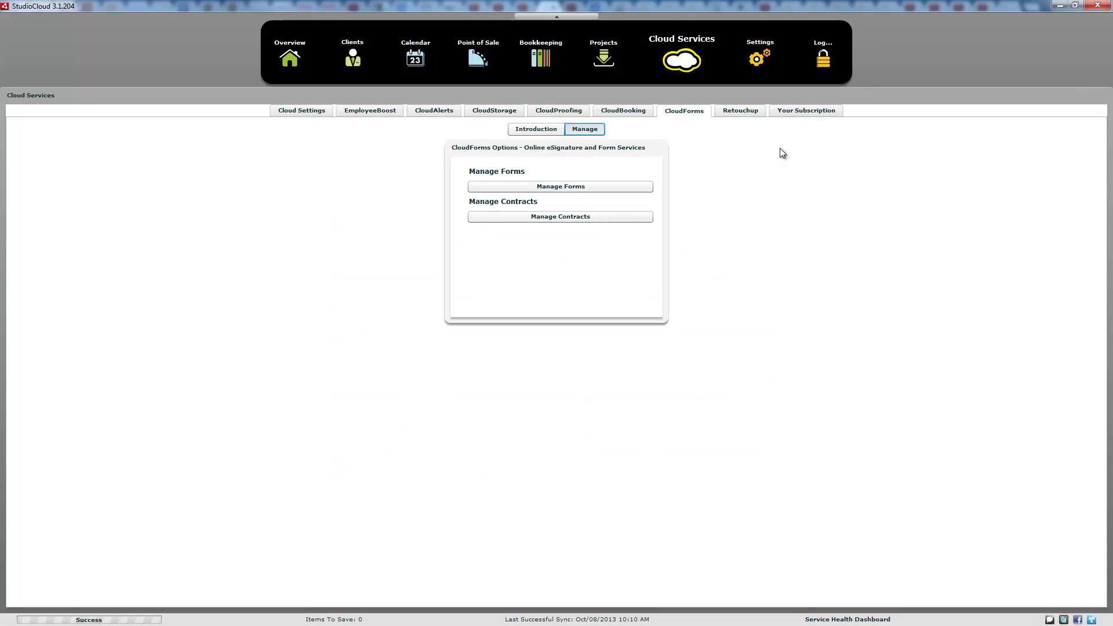
Step: Open a client's record from the client list, view the templates for generating a document or contract, and close the template selection
left_click(354, 58)
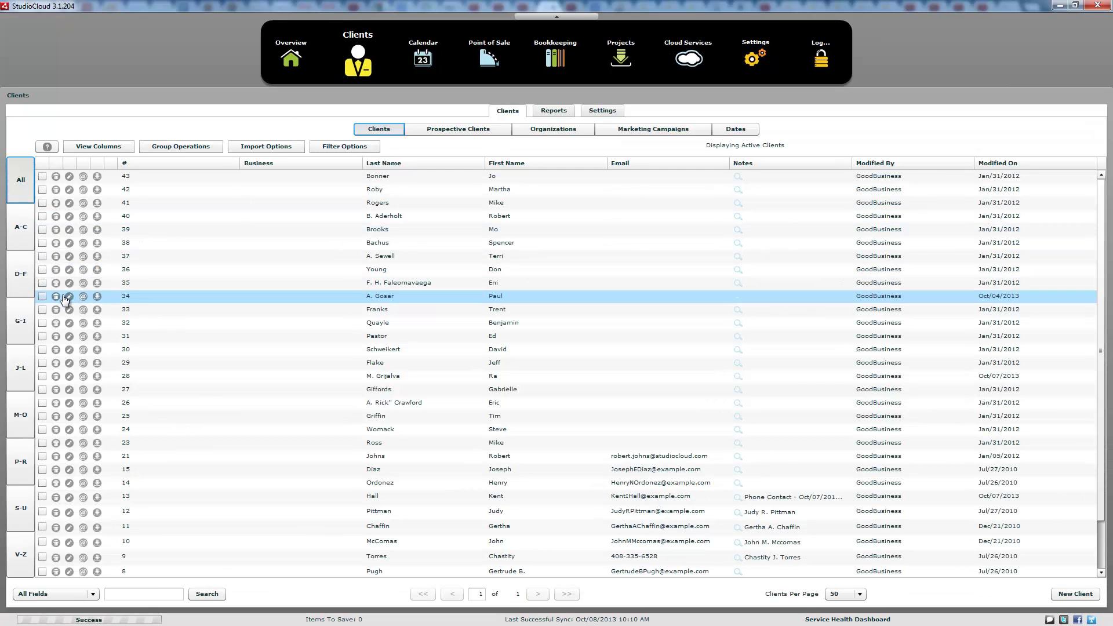
left_click(71, 299)
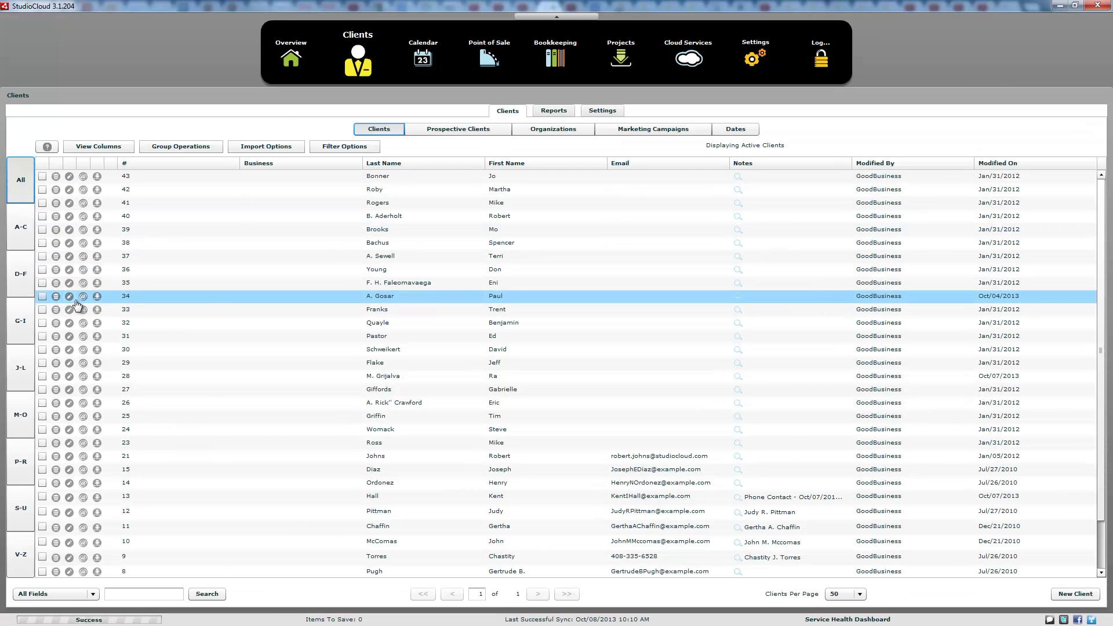
double_click(230, 305)
left_click(323, 478)
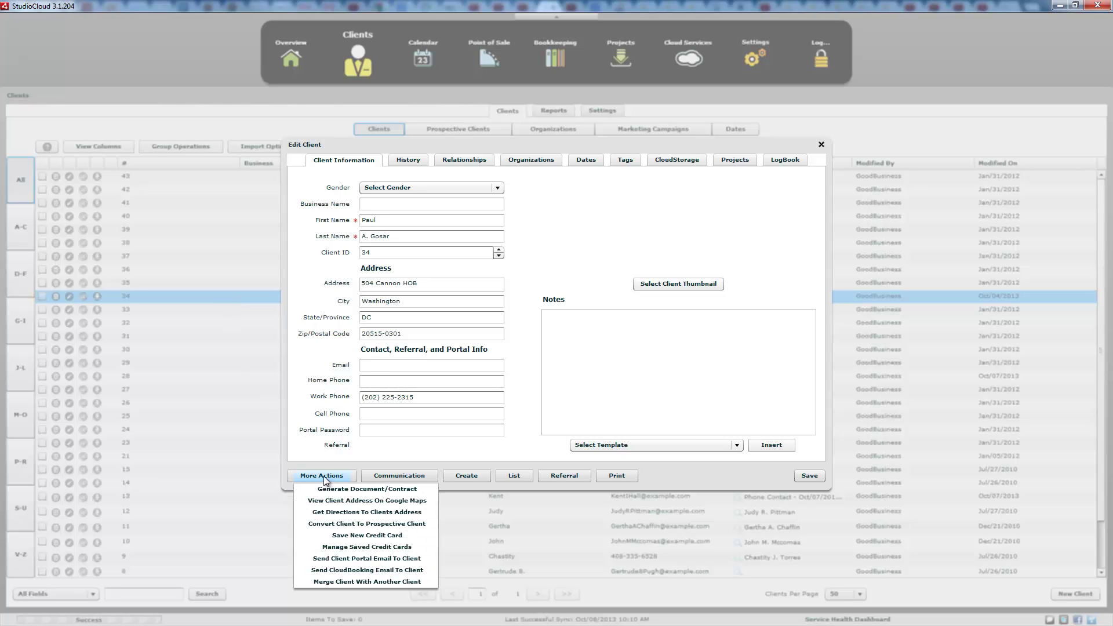
left_click(344, 490)
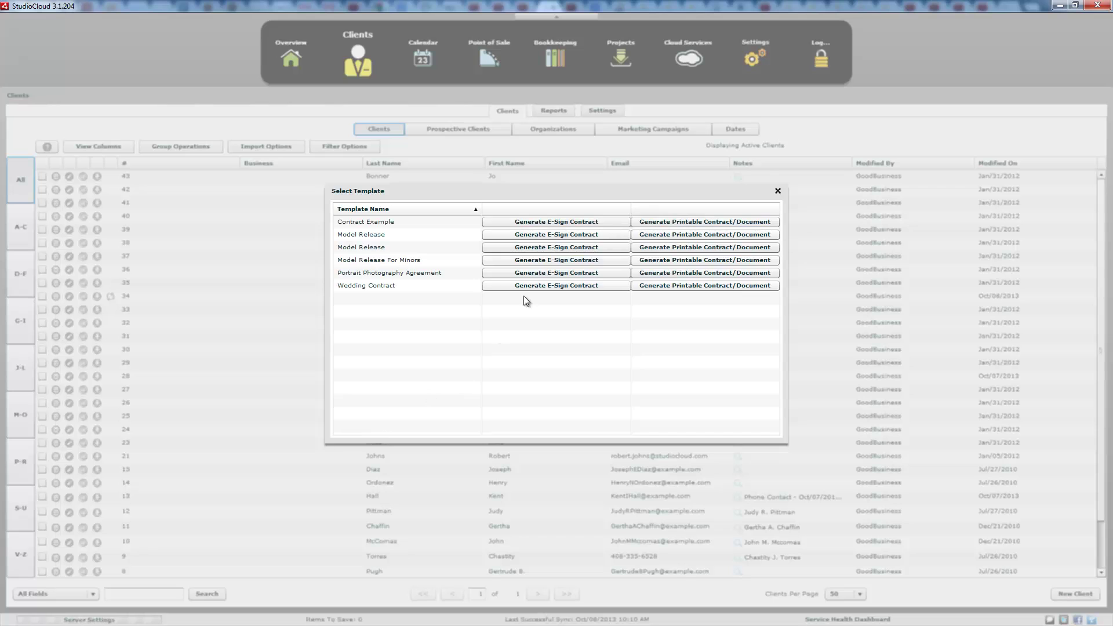
left_click(778, 193)
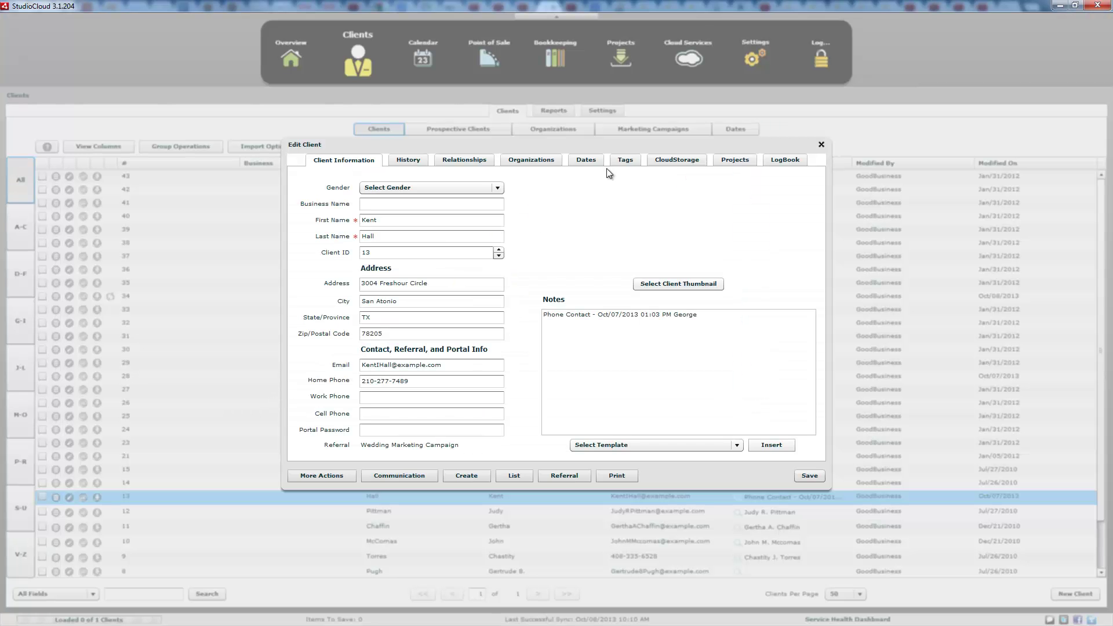
Step: View the CloudStorage files in the open client record, close the record, and return to the CloudForms management options
left_click(694, 161)
left_click(583, 316)
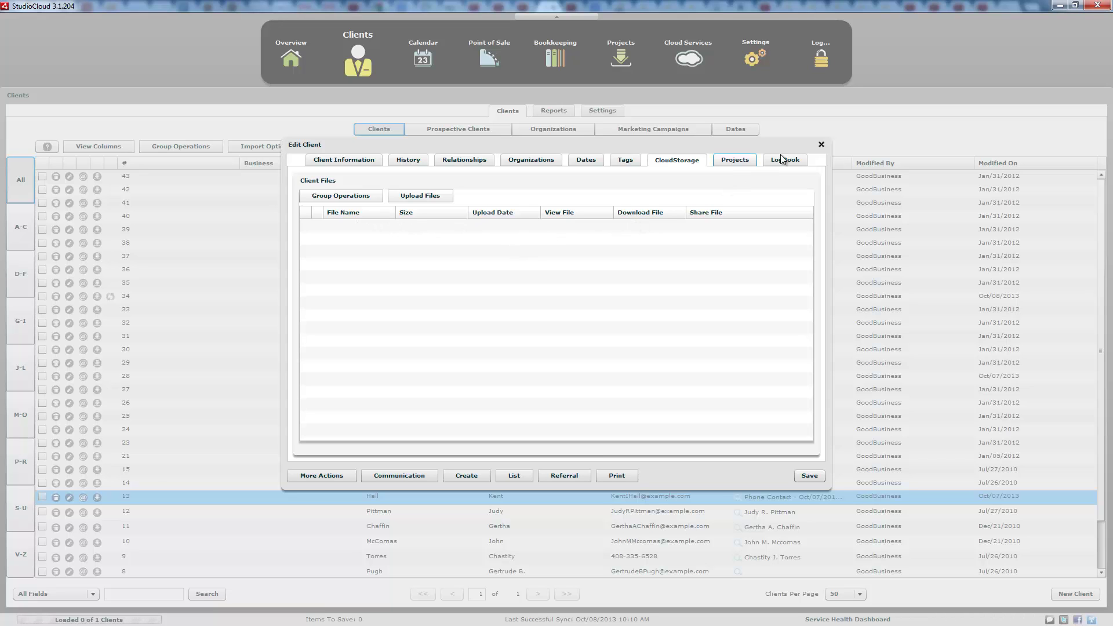
left_click(822, 144)
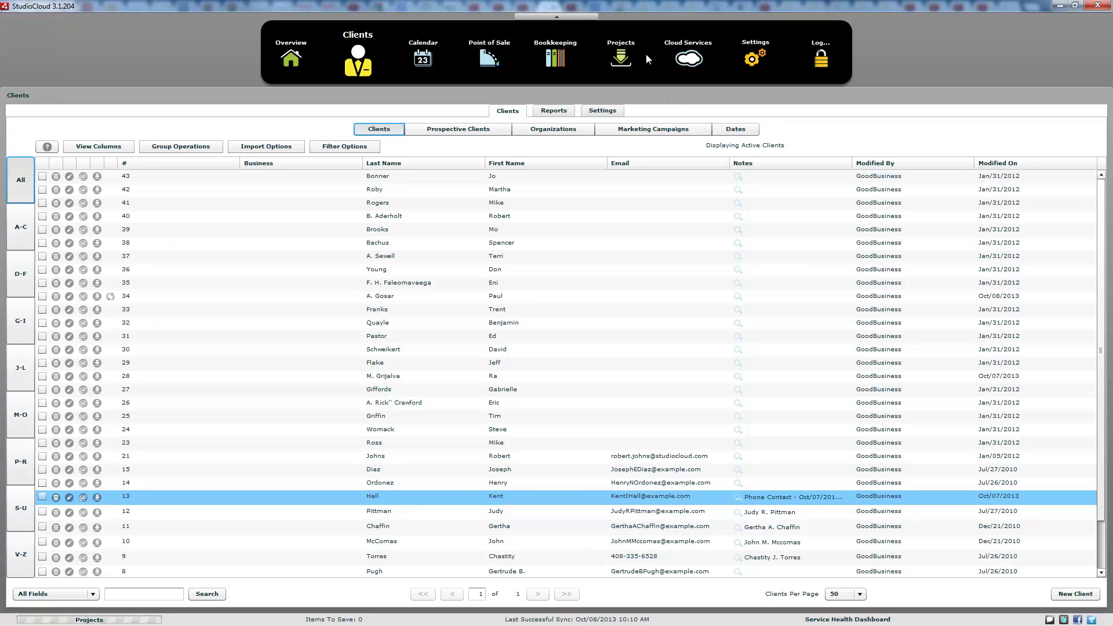
left_click(688, 58)
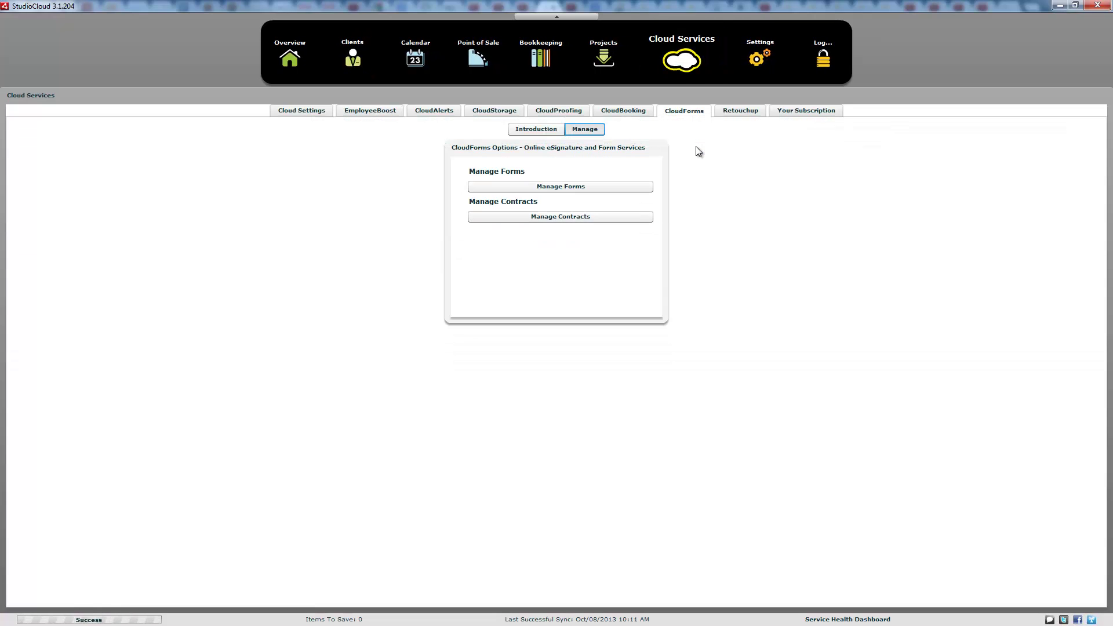